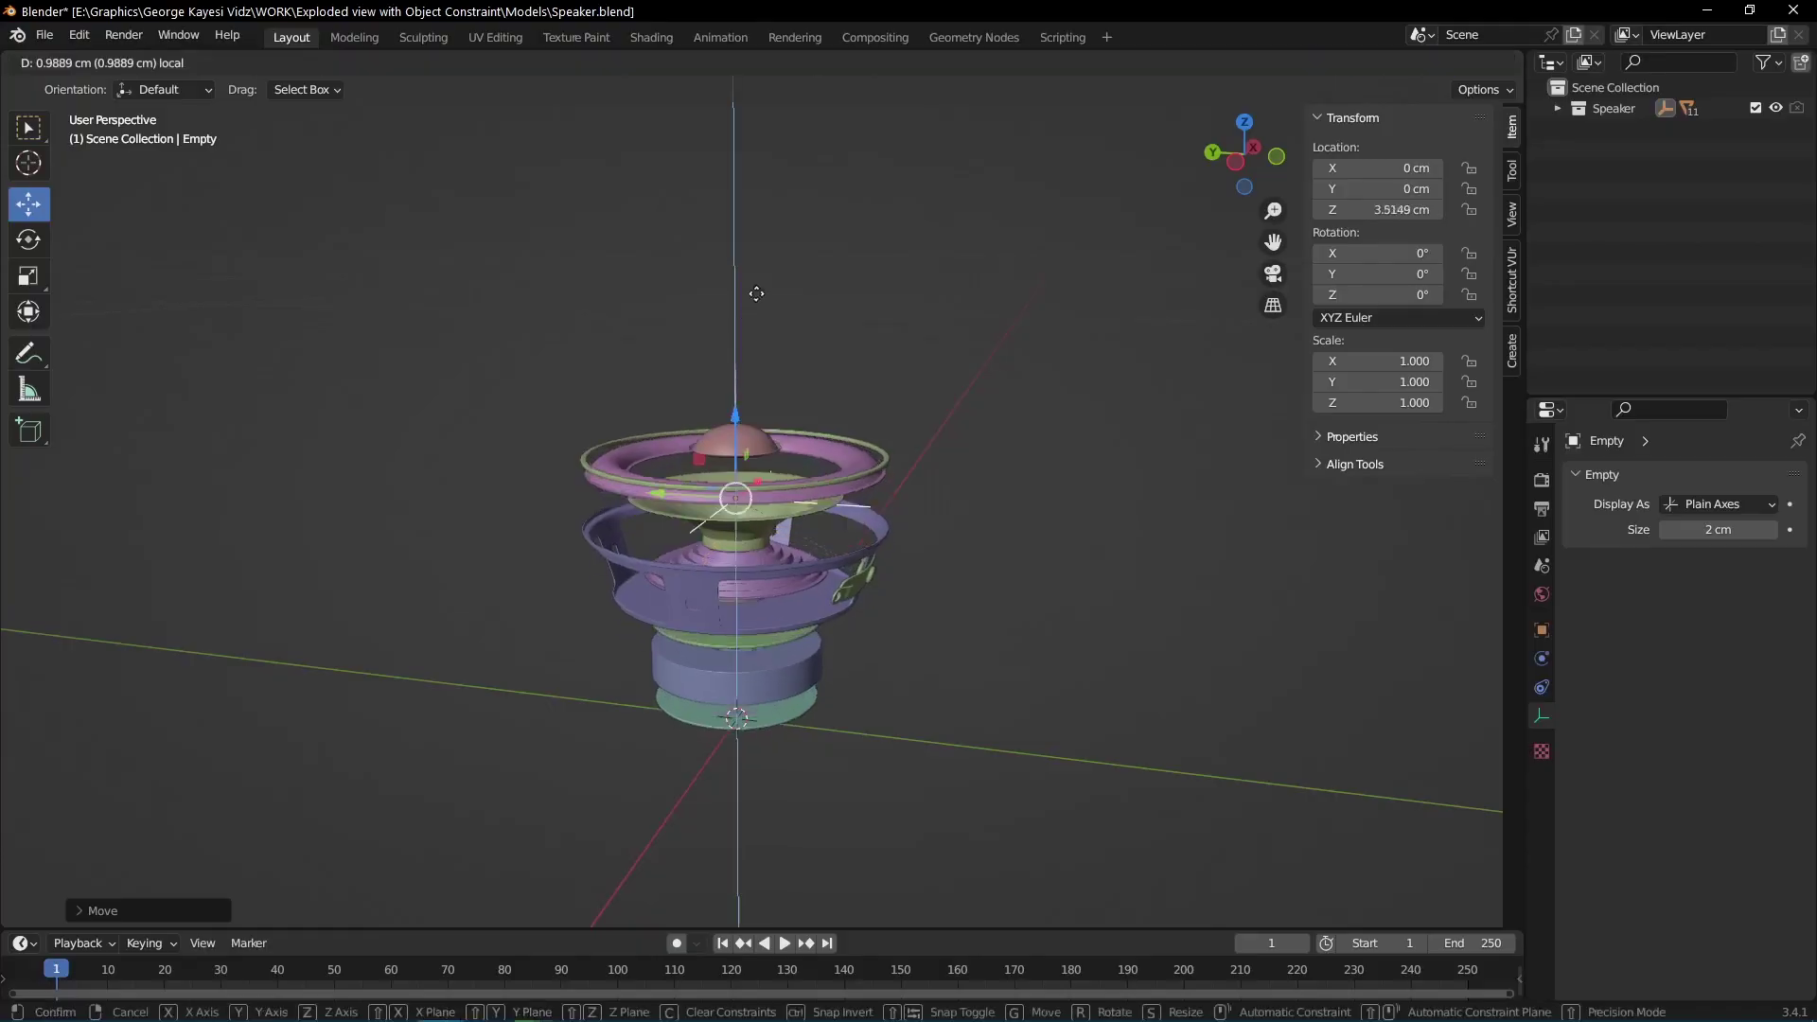
Slide the Empty along Y to push the camera parts outward.
drag(756, 294, 775, 195)
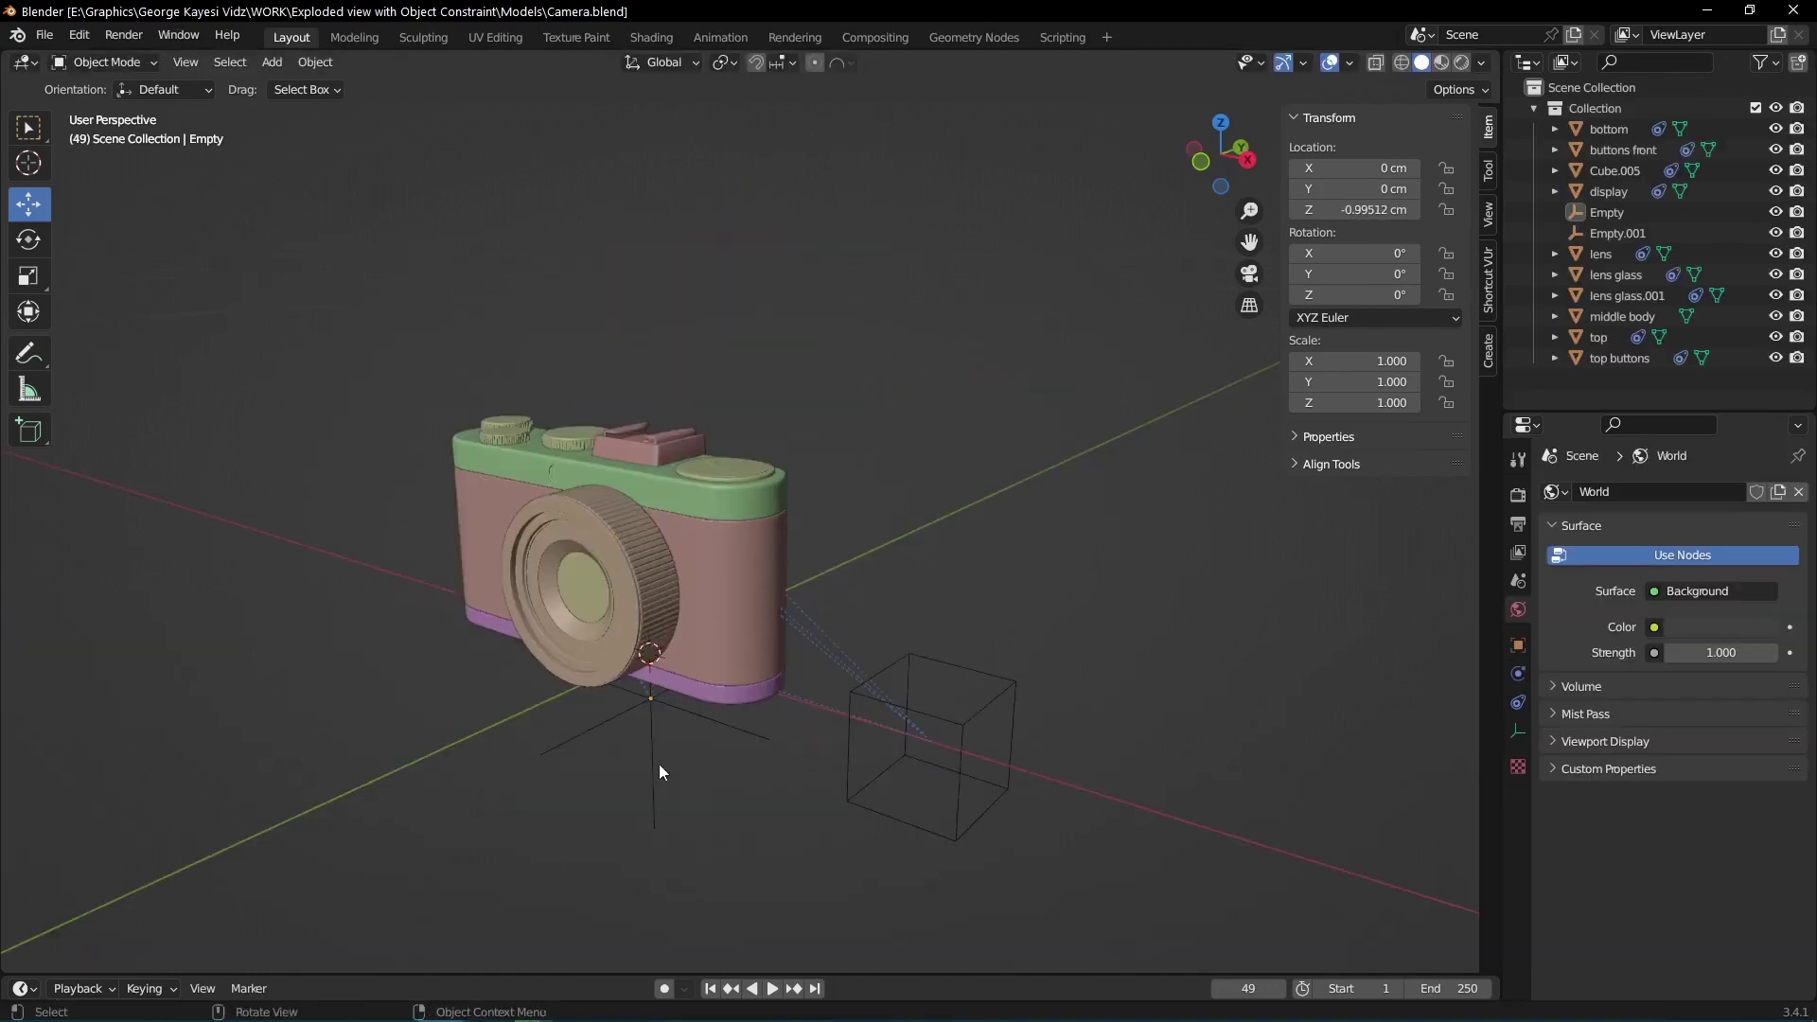
click(656, 768)
drag(709, 669, 504, 773)
middle_drag(801, 688, 605, 714)
Raise and then lower Empty.001 along Z to spread the parts vertically.
click(532, 657)
drag(462, 568, 480, 349)
middle_drag(742, 568, 1017, 579)
drag(1037, 414, 1019, 462)
Push the lower Empty further along Y to separate the lens parts.
middle_drag(691, 778, 661, 718)
click(668, 718)
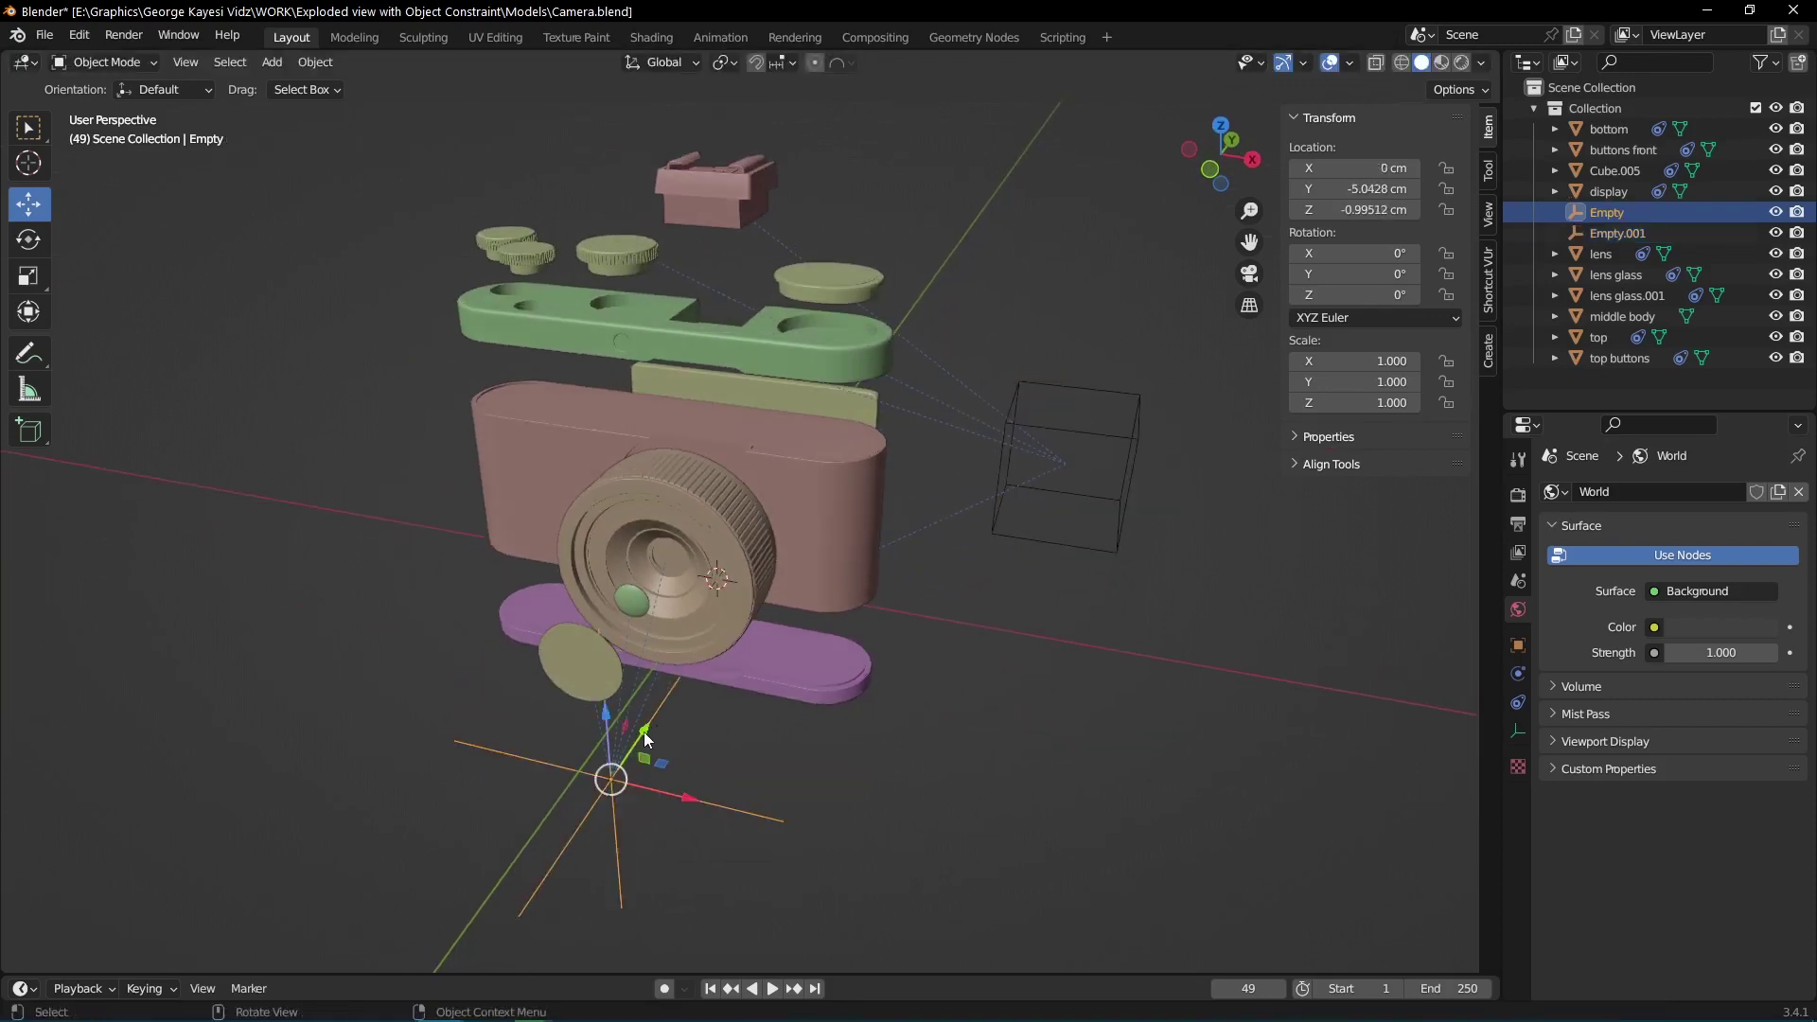
drag(644, 727, 665, 786)
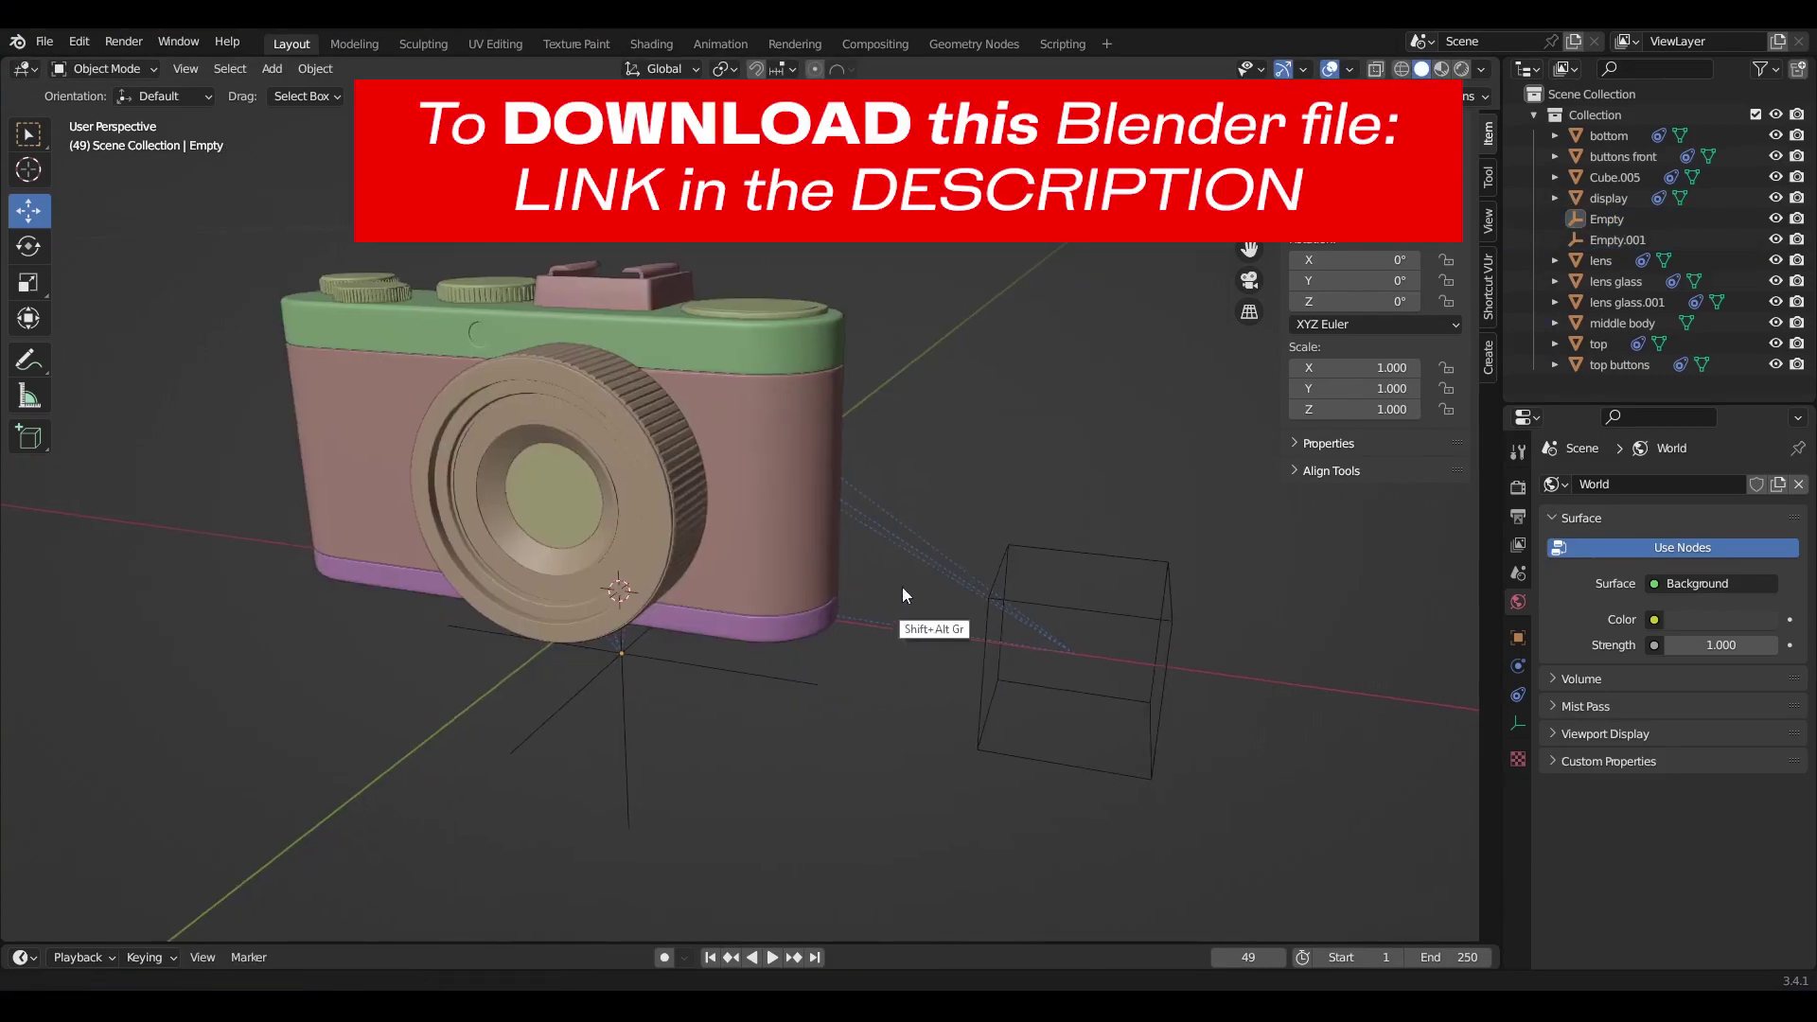
middle_drag(902, 590, 811, 620)
click(797, 662)
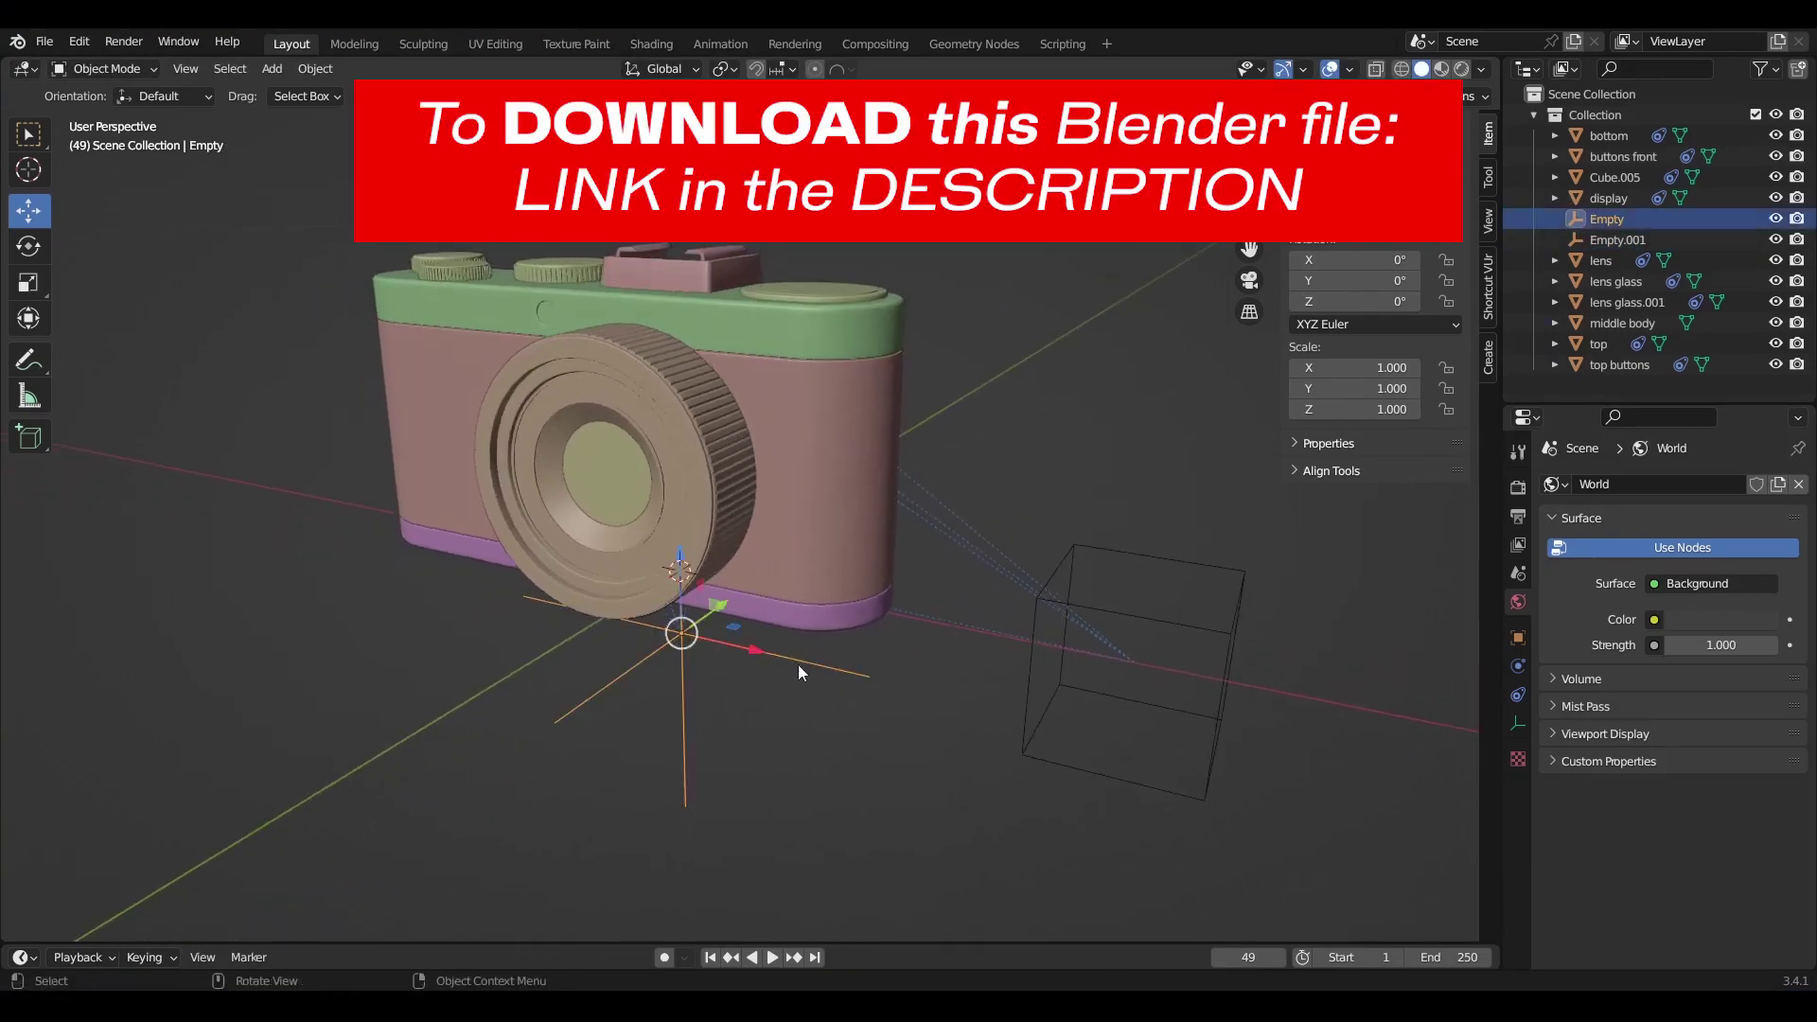
middle_drag(769, 697, 712, 706)
drag(712, 611, 497, 681)
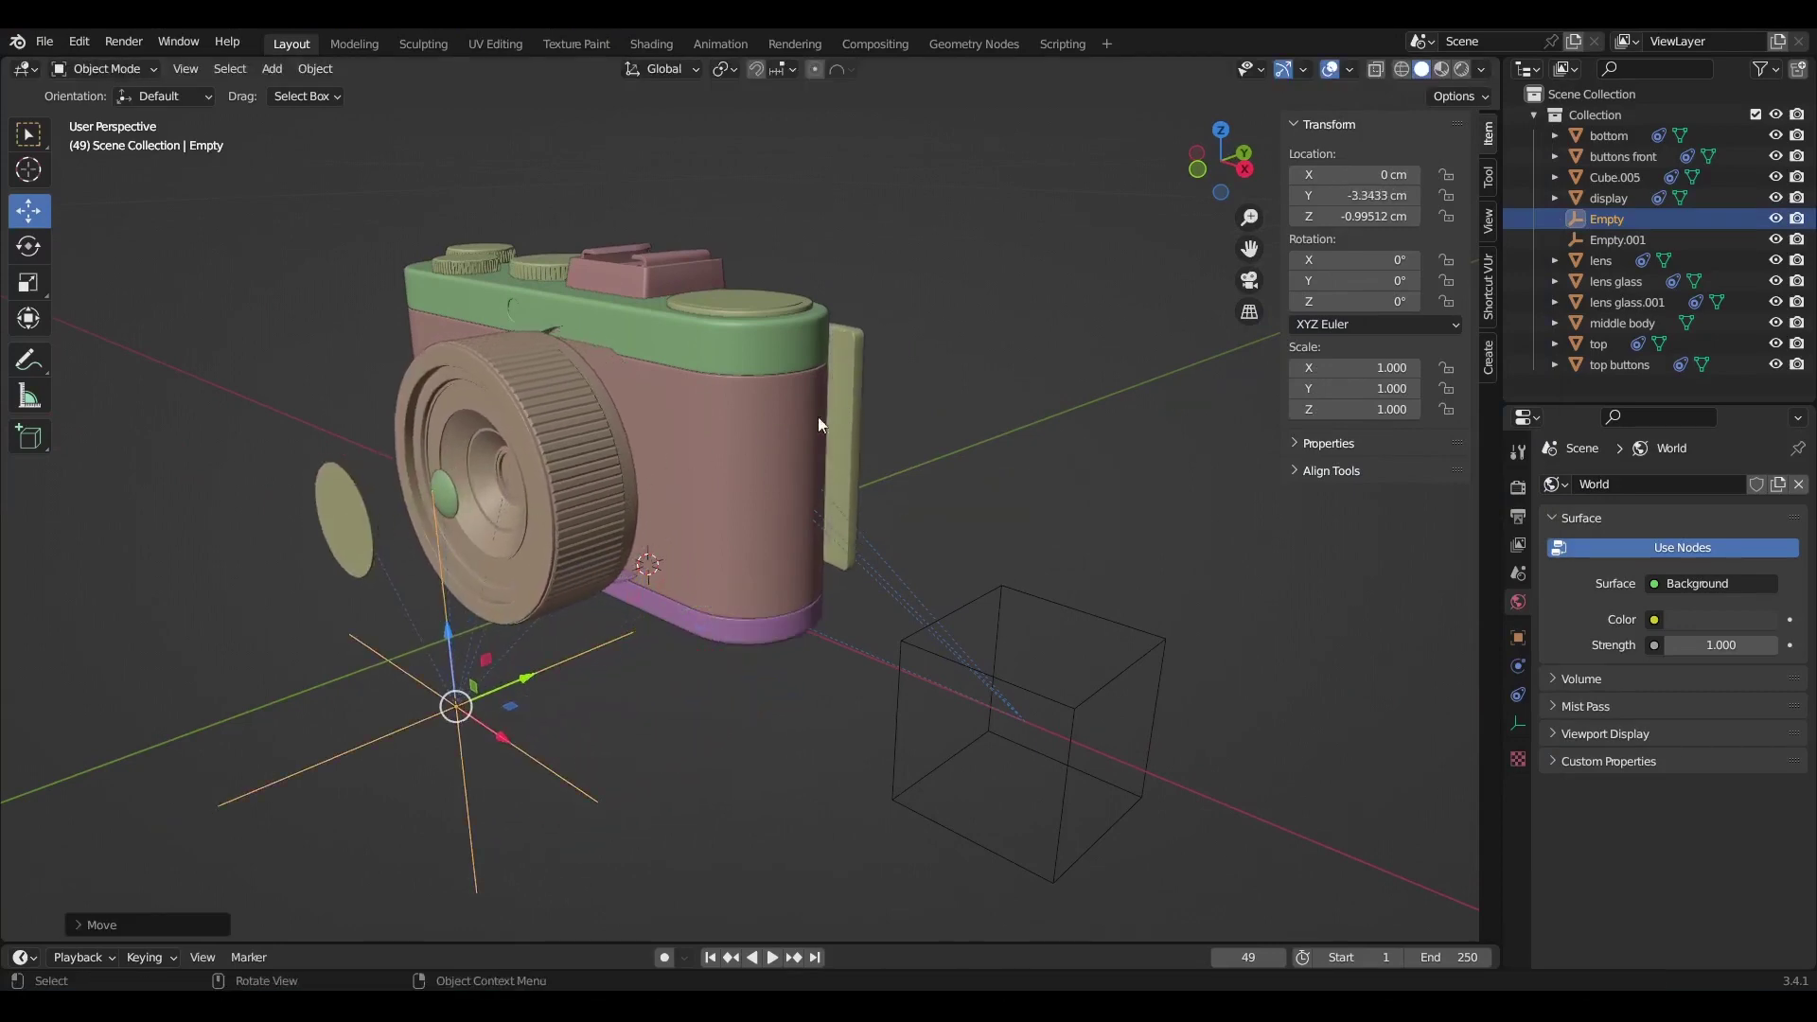
mouse_move(757, 478)
middle_down()
mouse_move(859, 509)
mouse_move(736, 488)
middle_up()
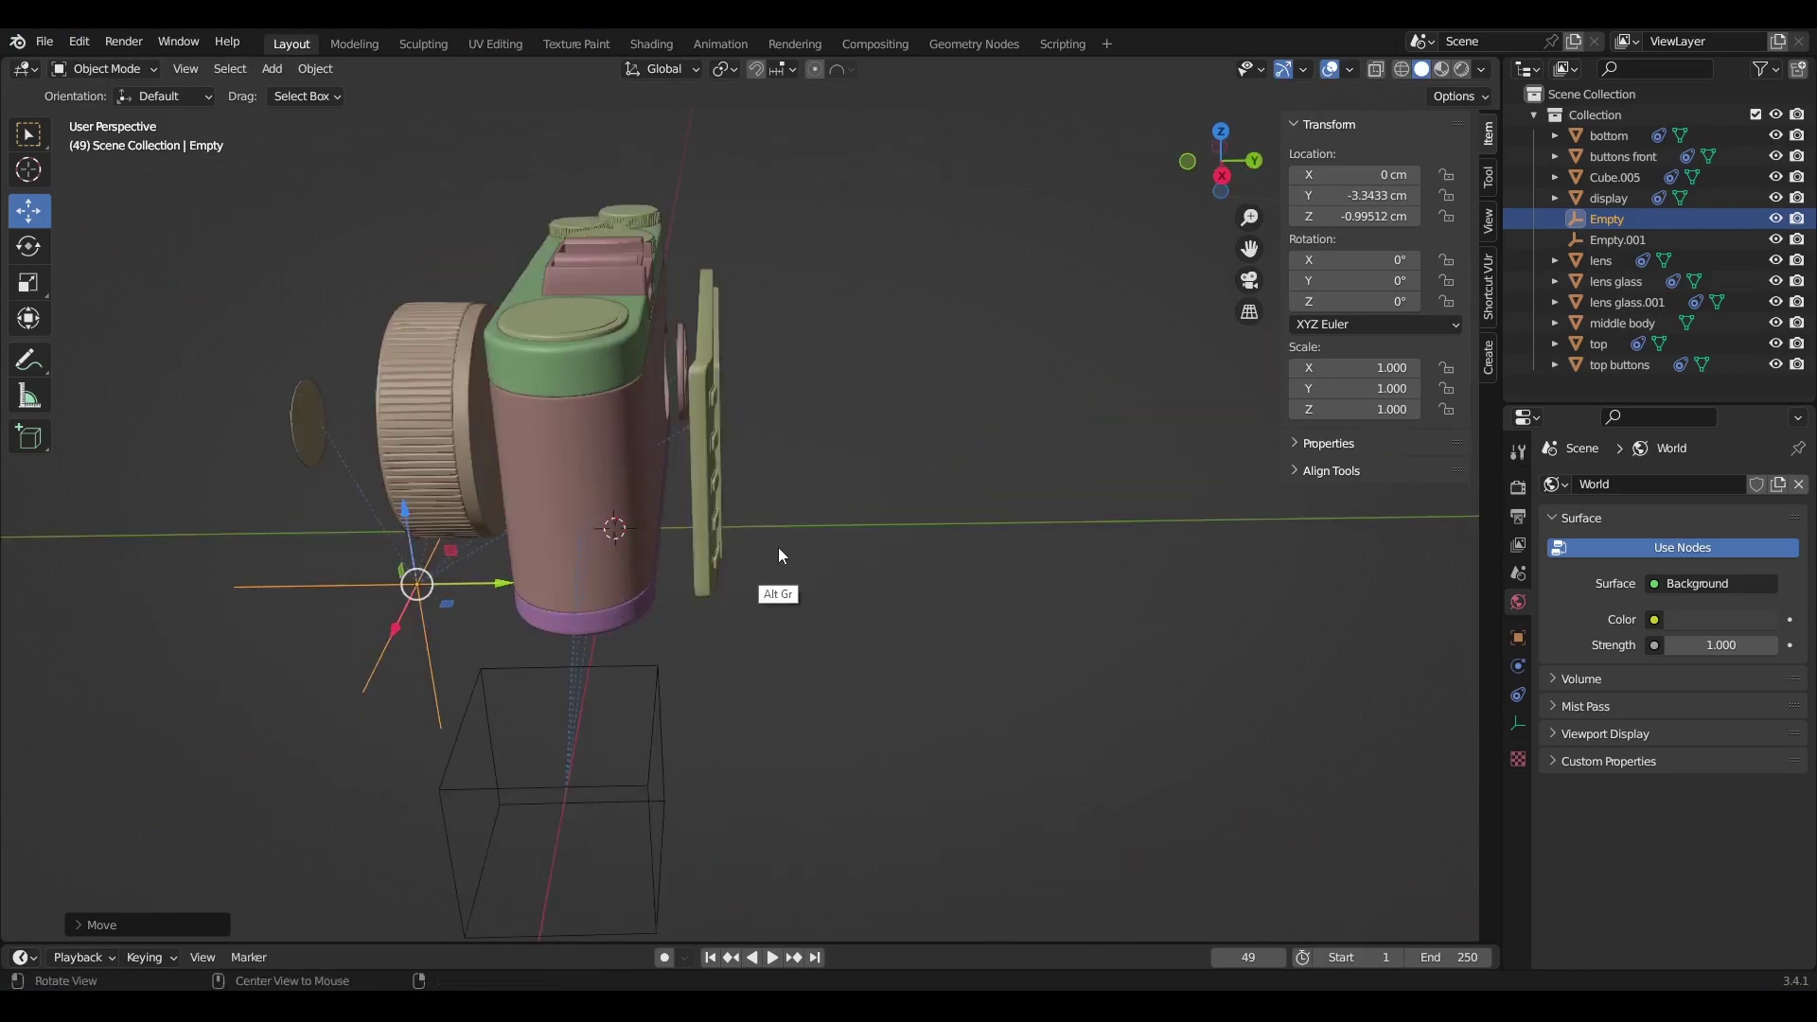
middle_drag(780, 556, 726, 561)
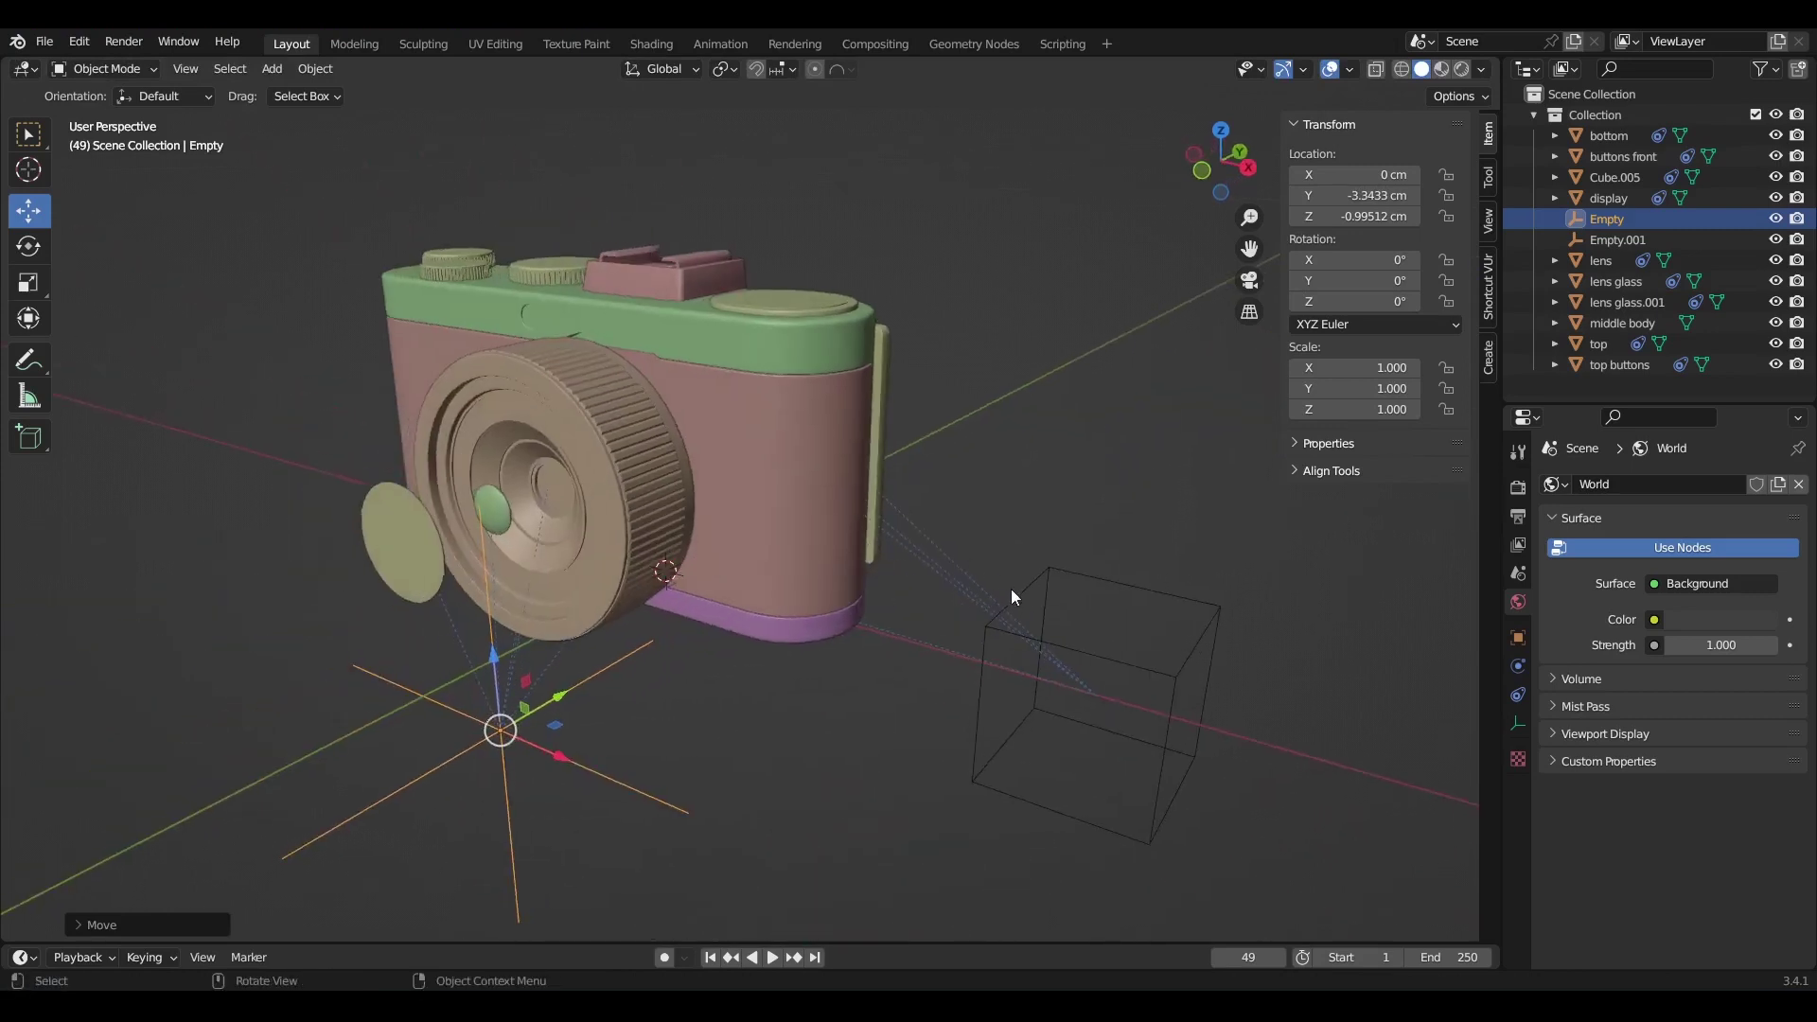
Raise Empty.001 along Z to 2.278 cm with G then Z.
click(1049, 647)
key(g)
key(z)
click(1104, 611)
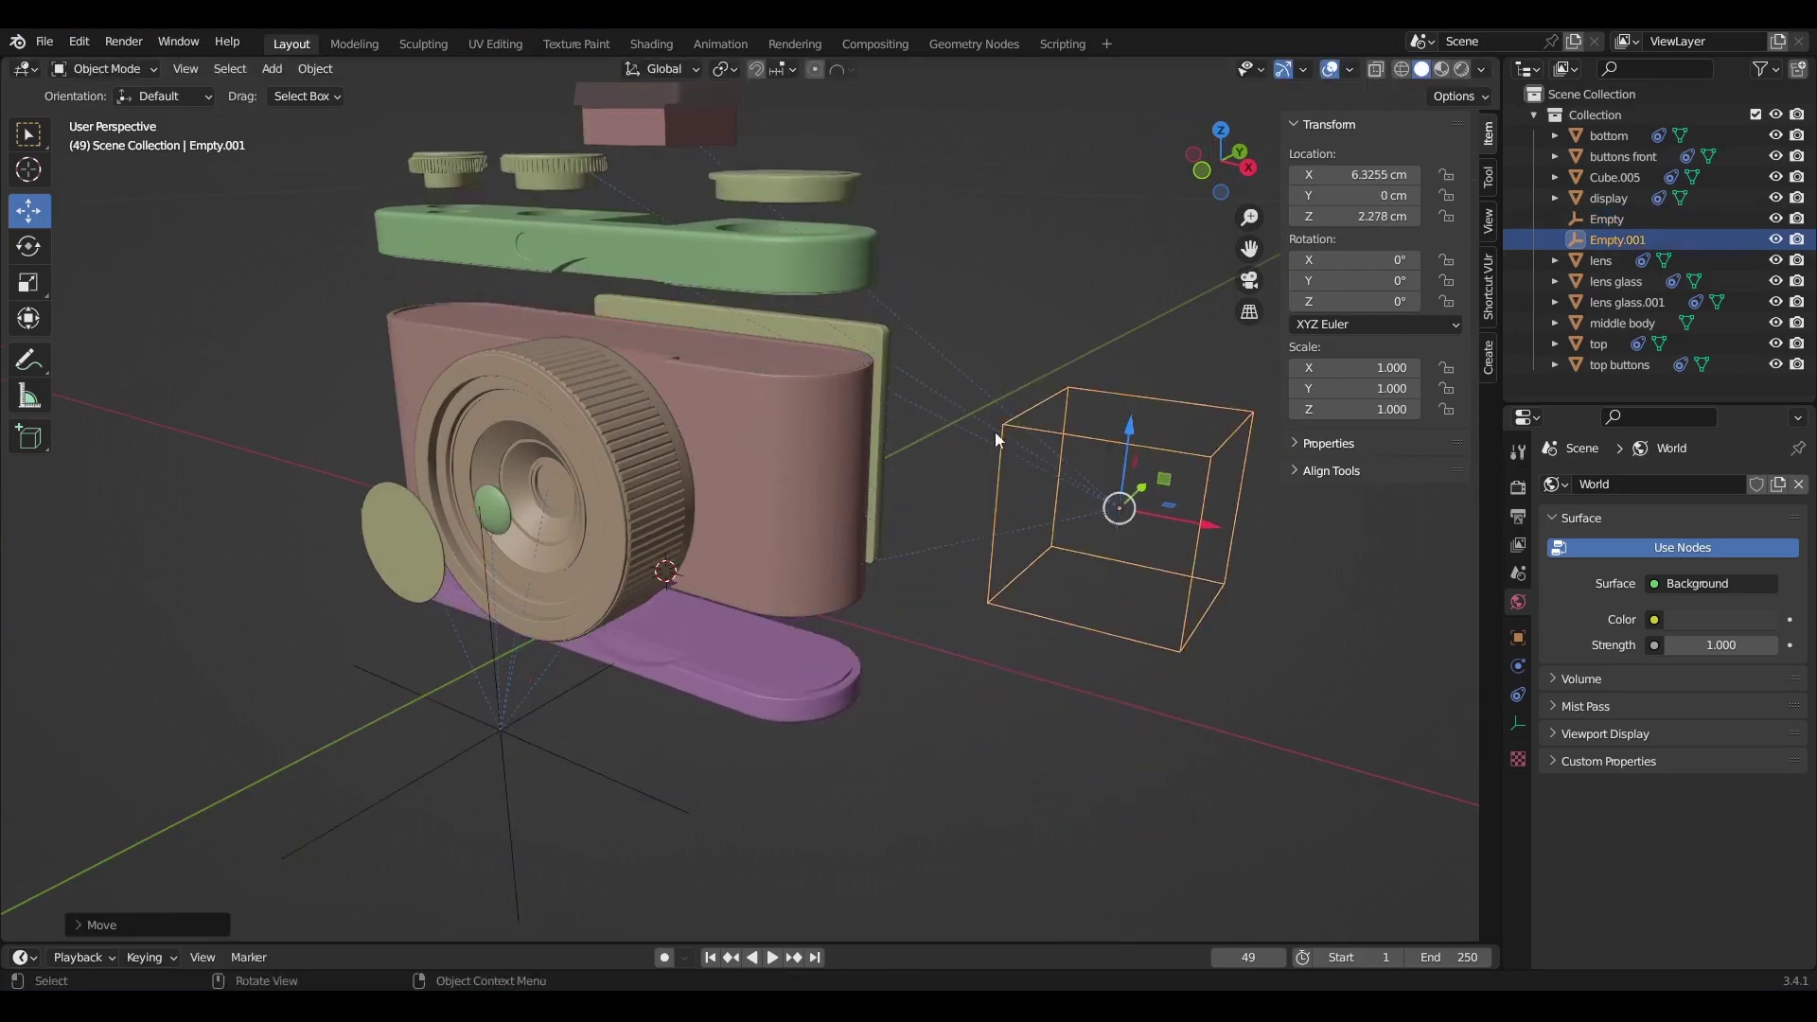
scroll(933, 467, down, 2)
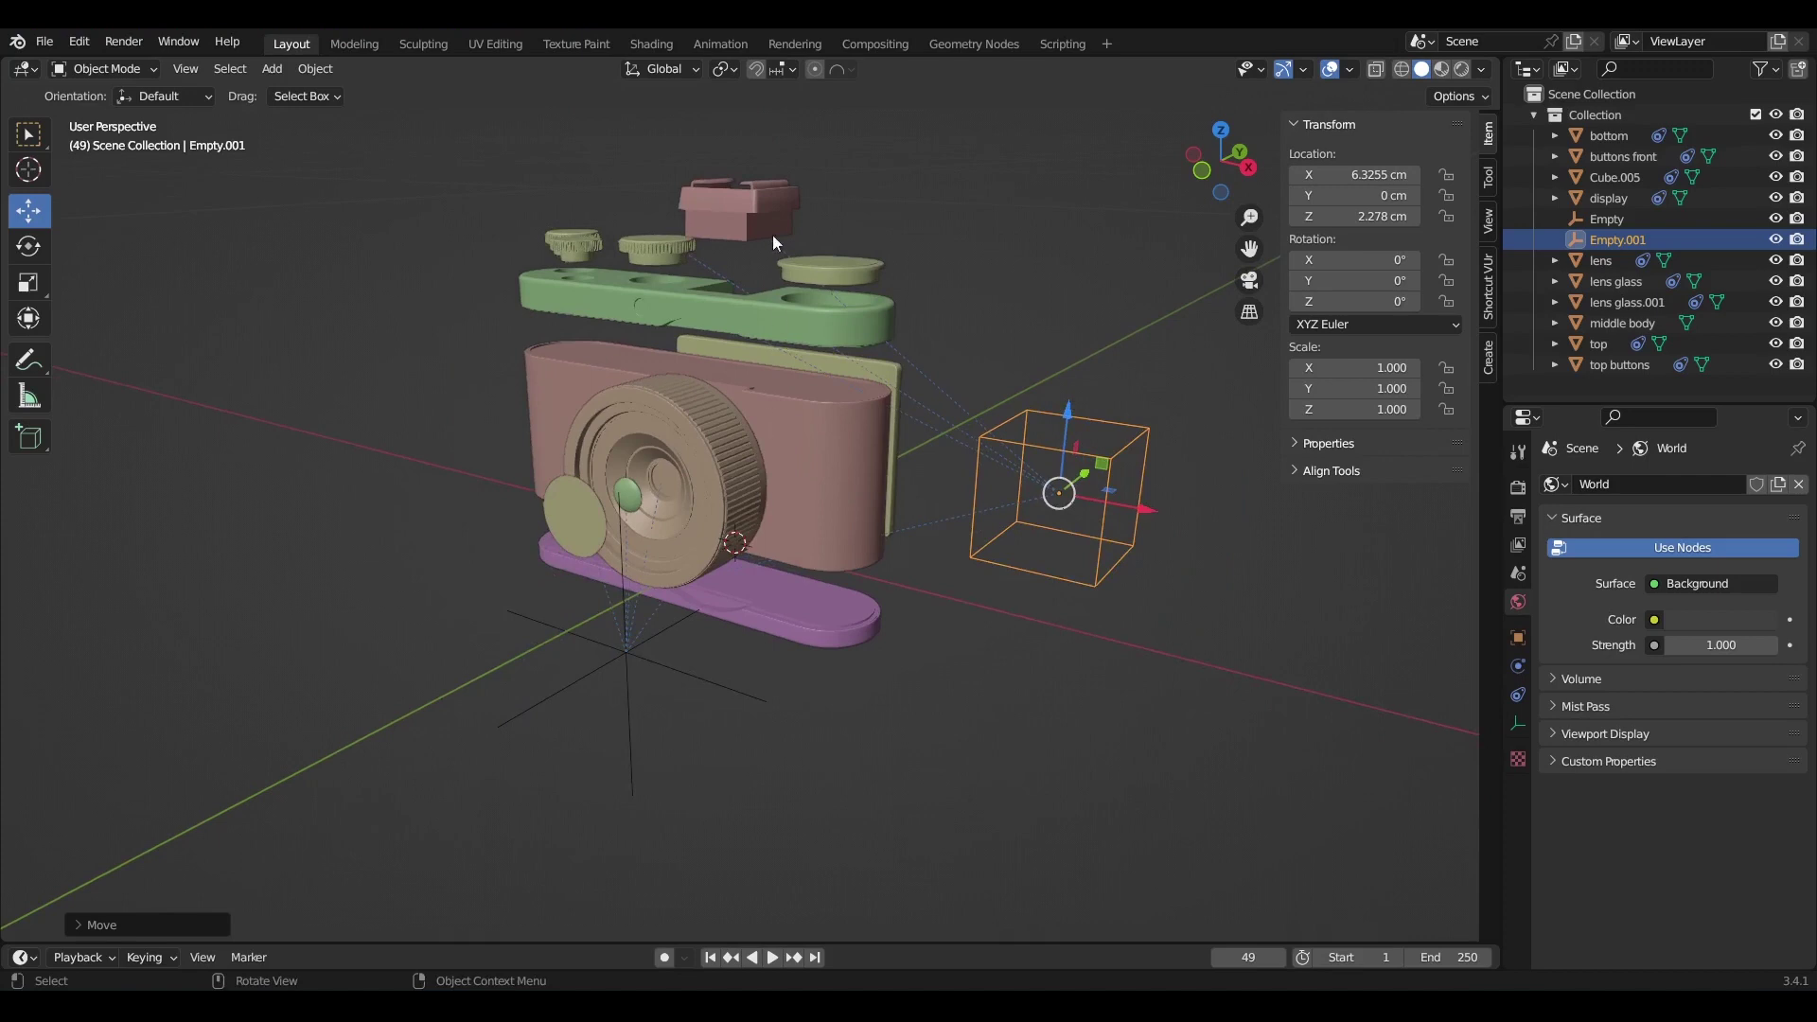
middle_drag(787, 451, 780, 589)
middle_drag(913, 571, 876, 604)
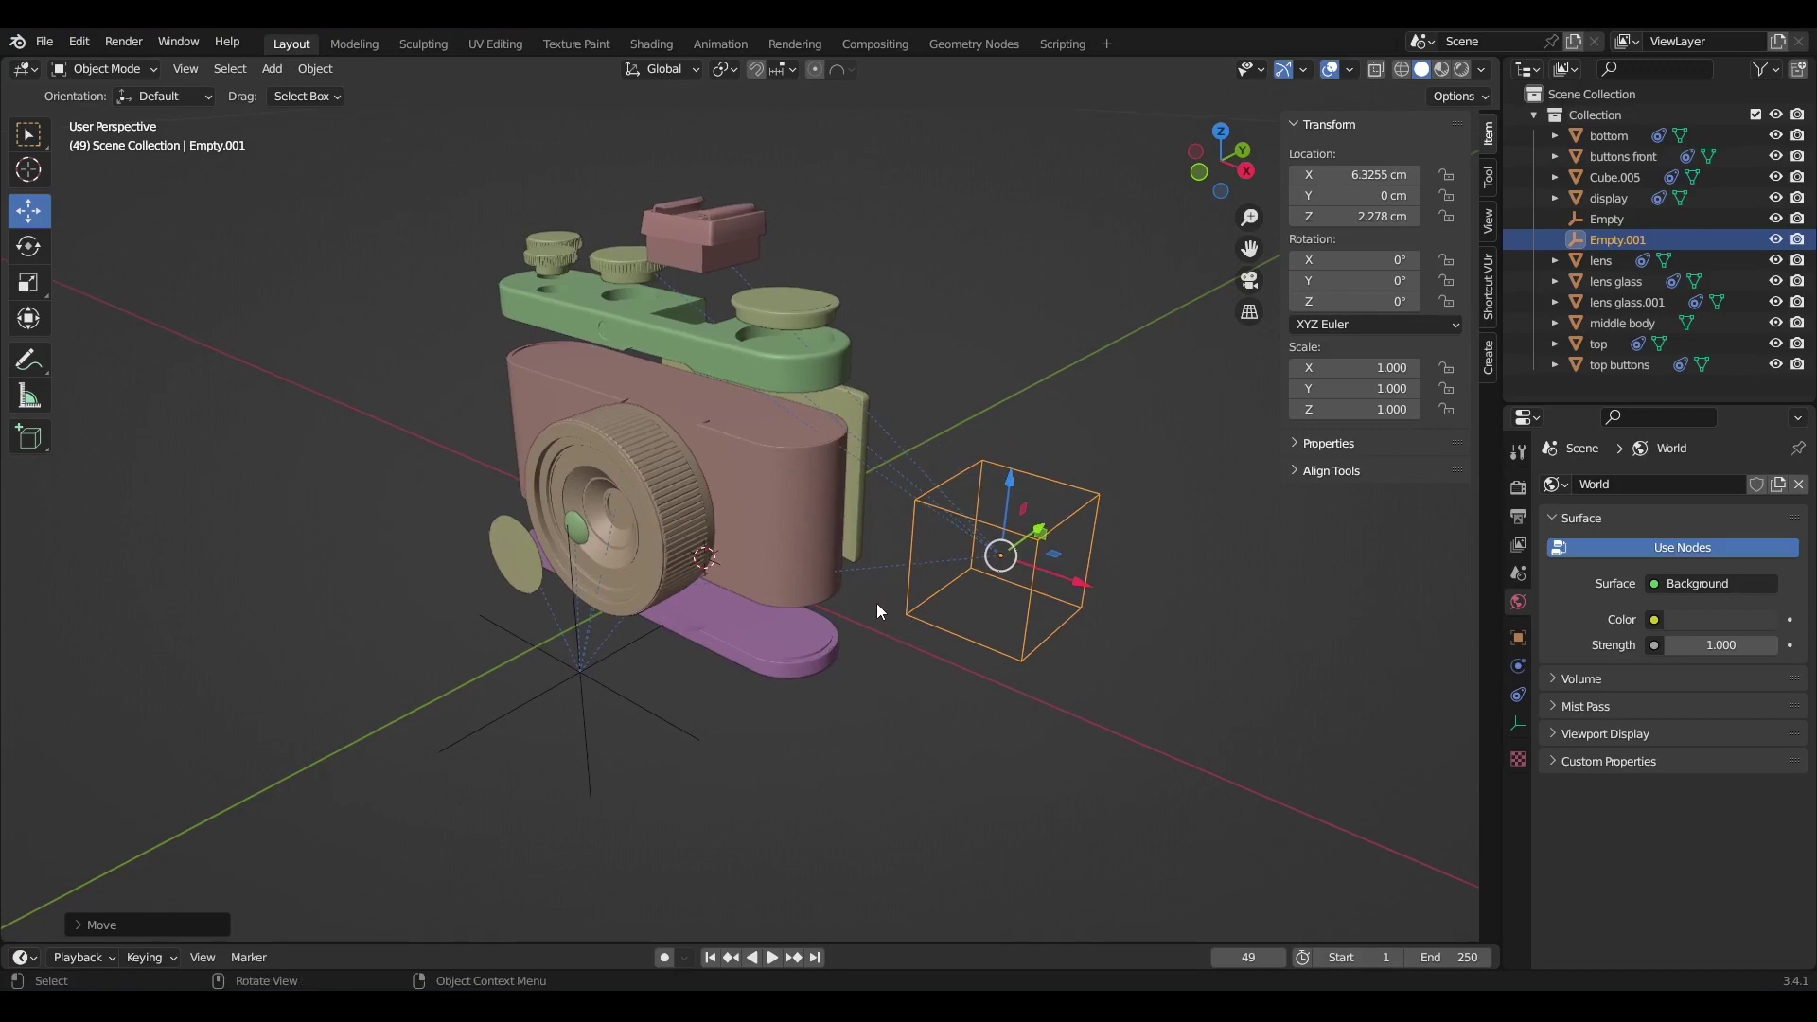
Set Empty.001's Z location and the Empty's Y location to 0 cm.
double_click(1355, 218)
text(0)
key(Return)
click(615, 658)
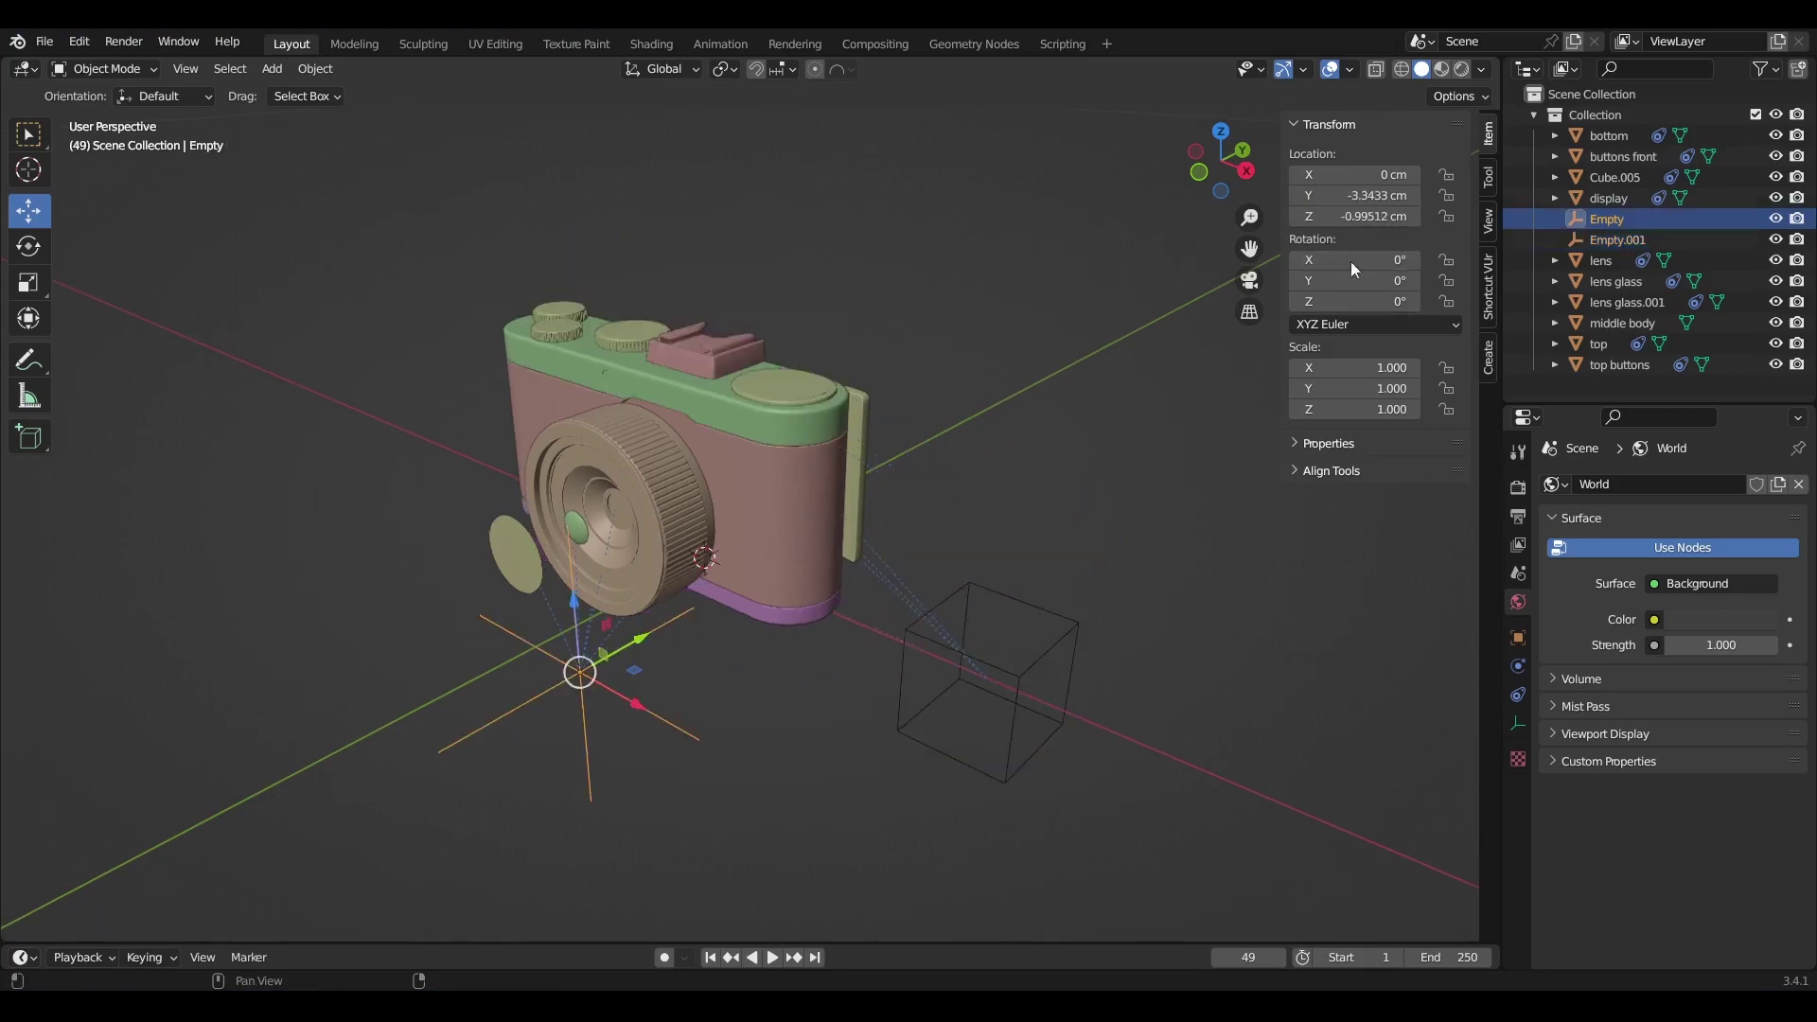
double_click(1356, 196)
text(0)
key(Return)
mouse_move(954, 564)
middle_down()
mouse_move(912, 583)
mouse_move(986, 560)
middle_up()
Clear the object constraints from all box-selected camera parts.
drag(563, 246, 879, 548)
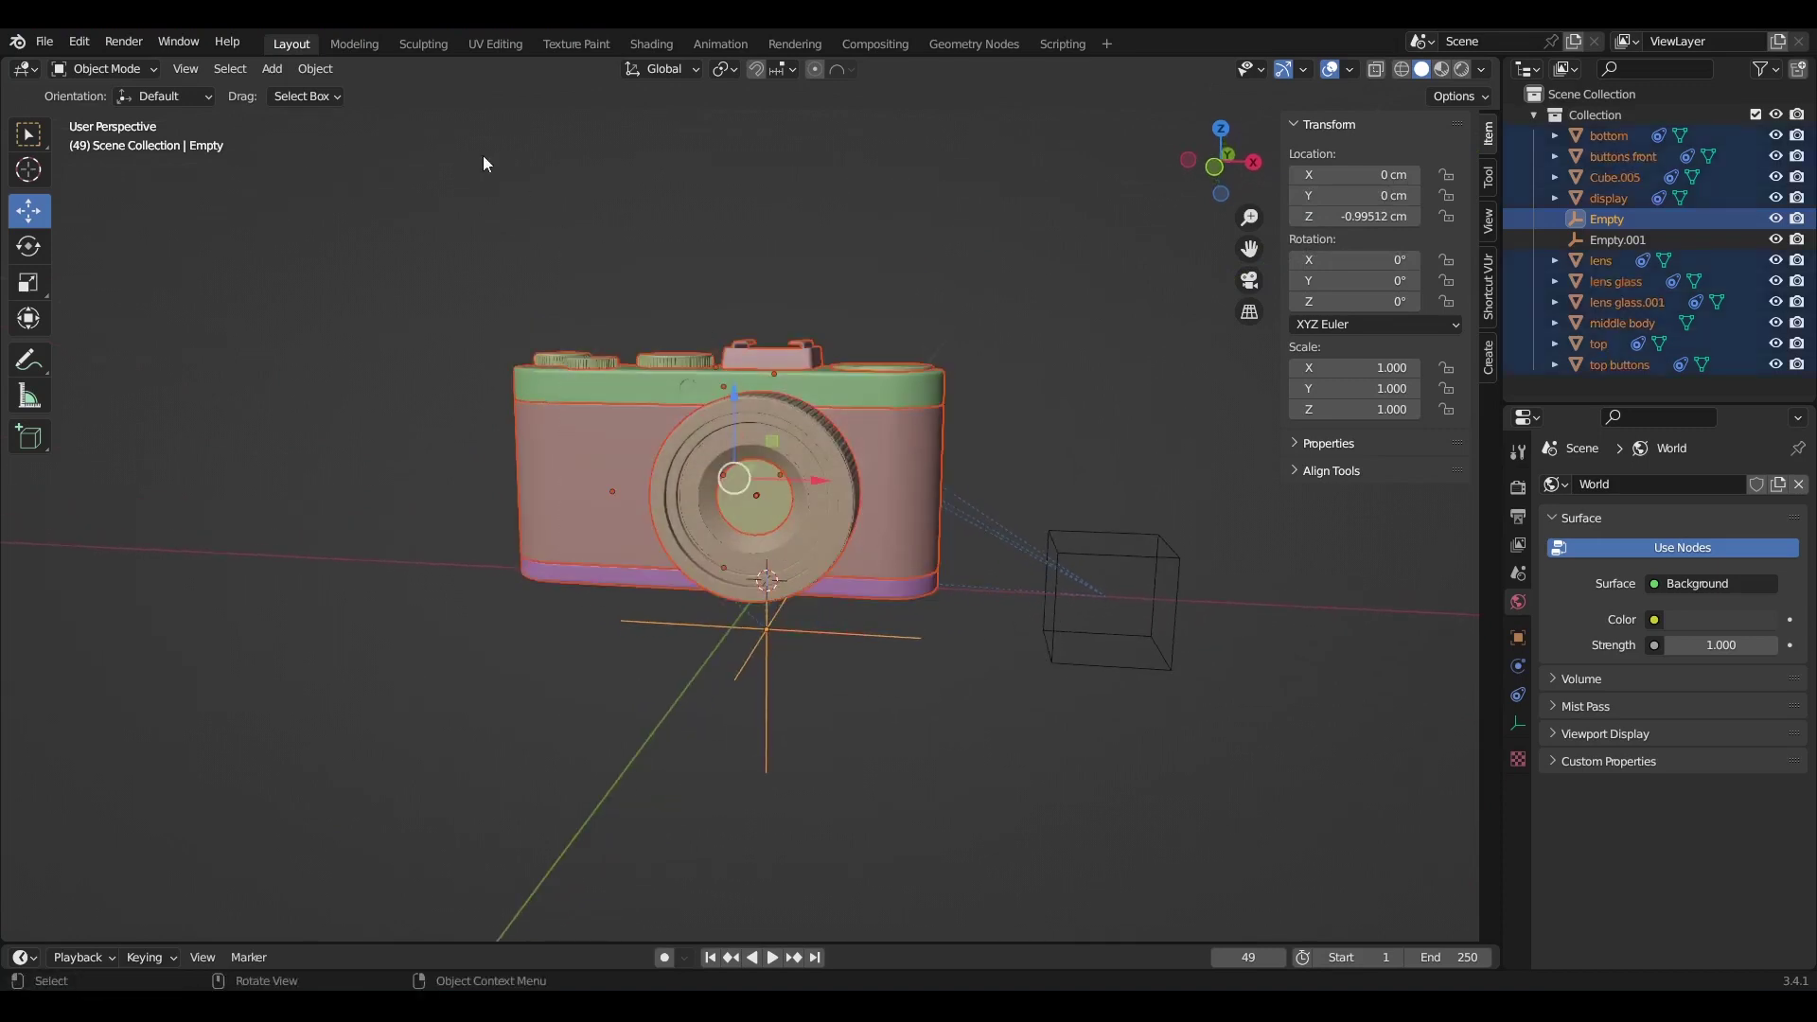
click(328, 75)
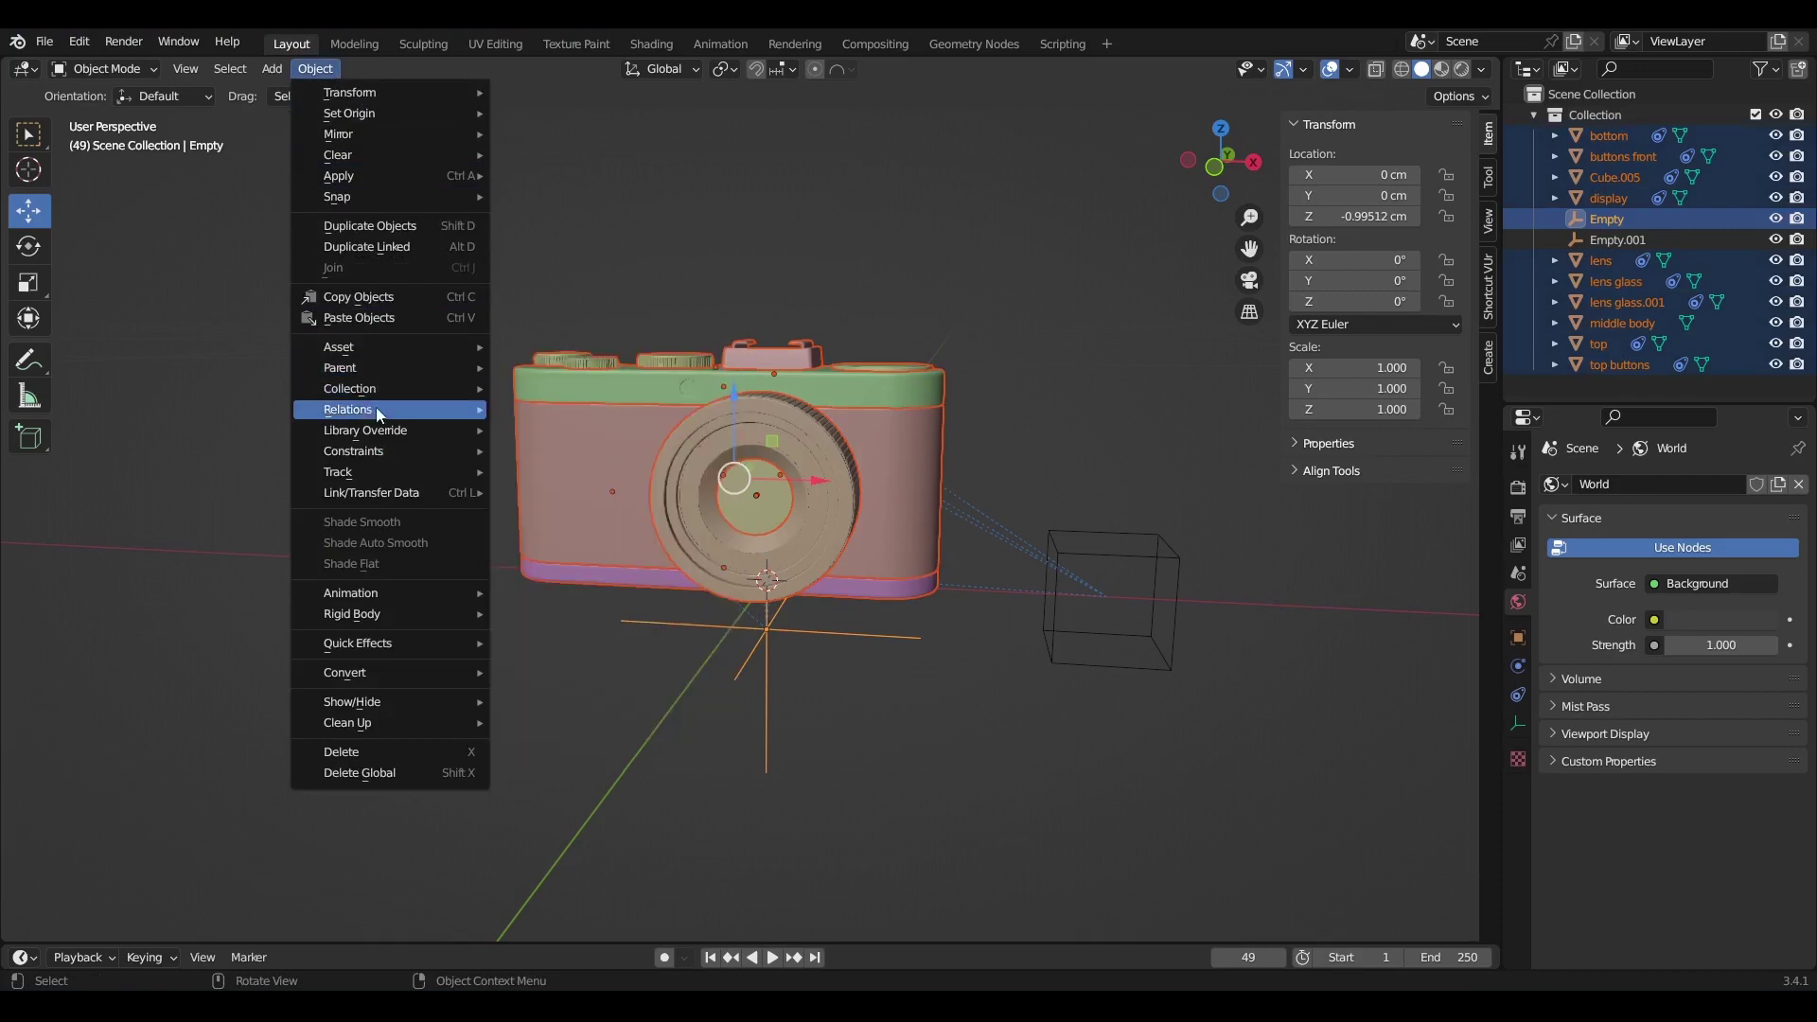
mouse_move(373, 456)
click(565, 504)
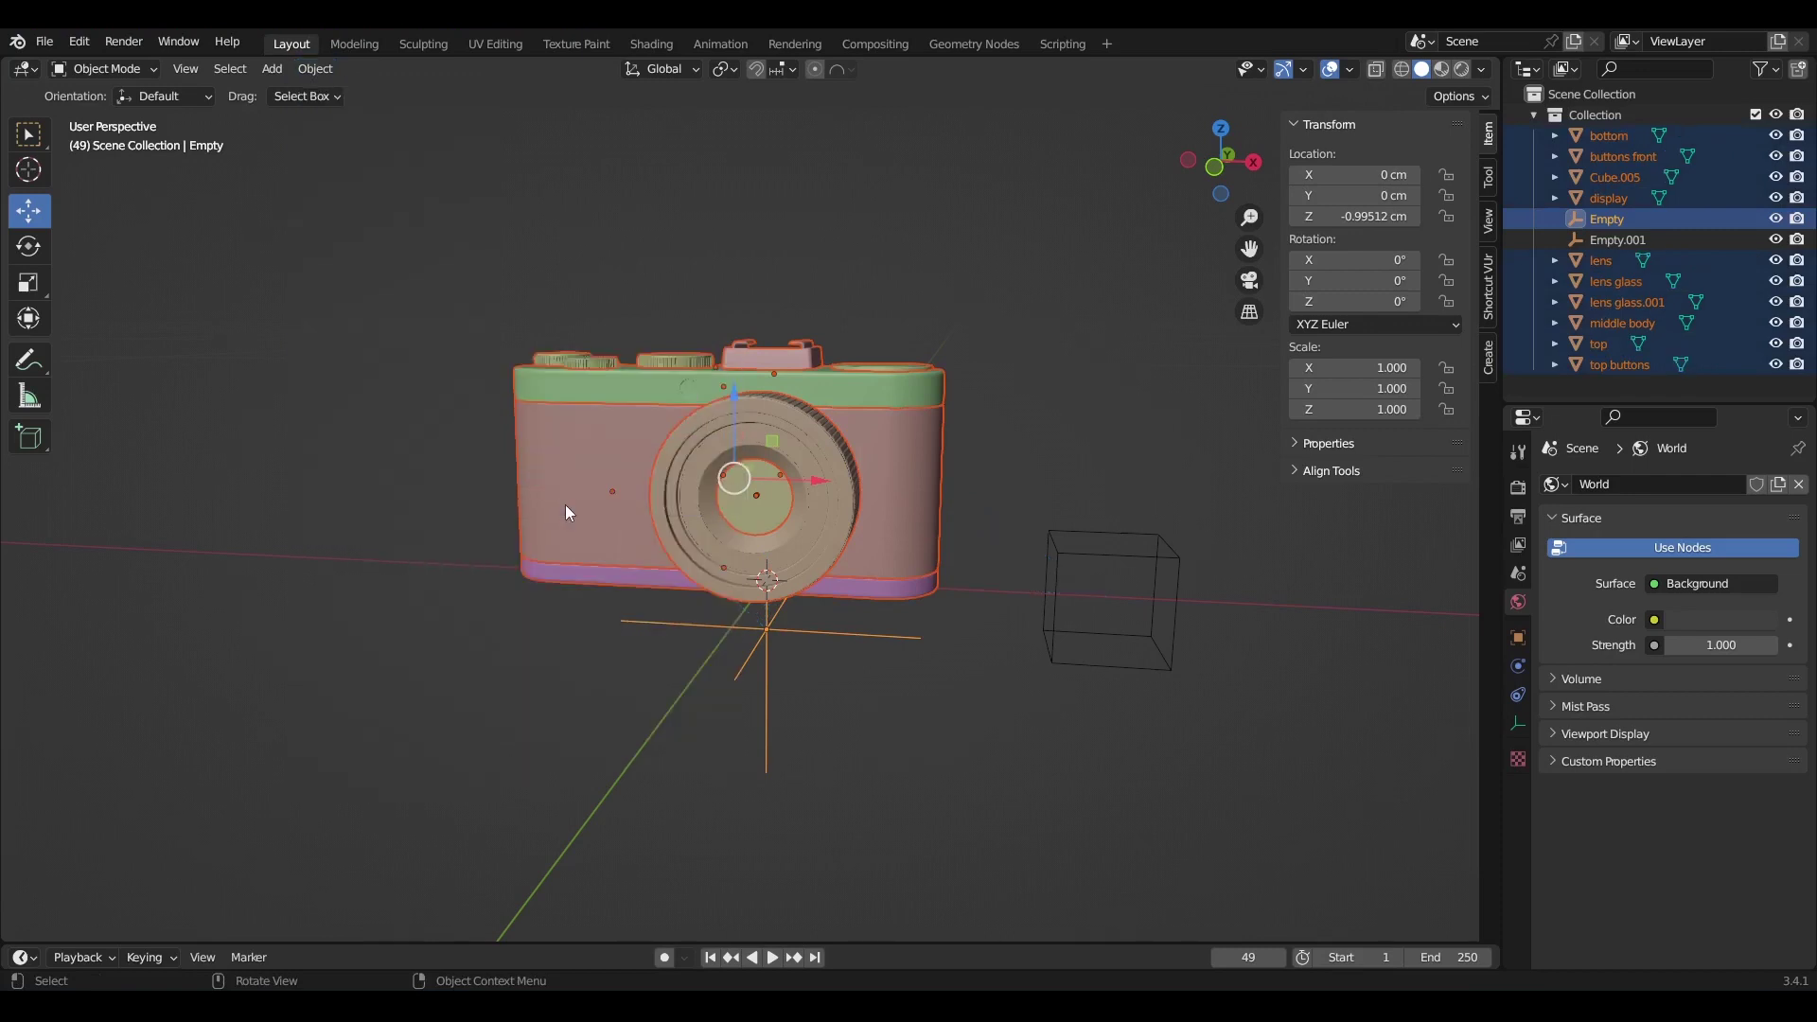
Delete the Empty and Empty.001, then switch to front orthographic view.
click(748, 675)
key(Delete)
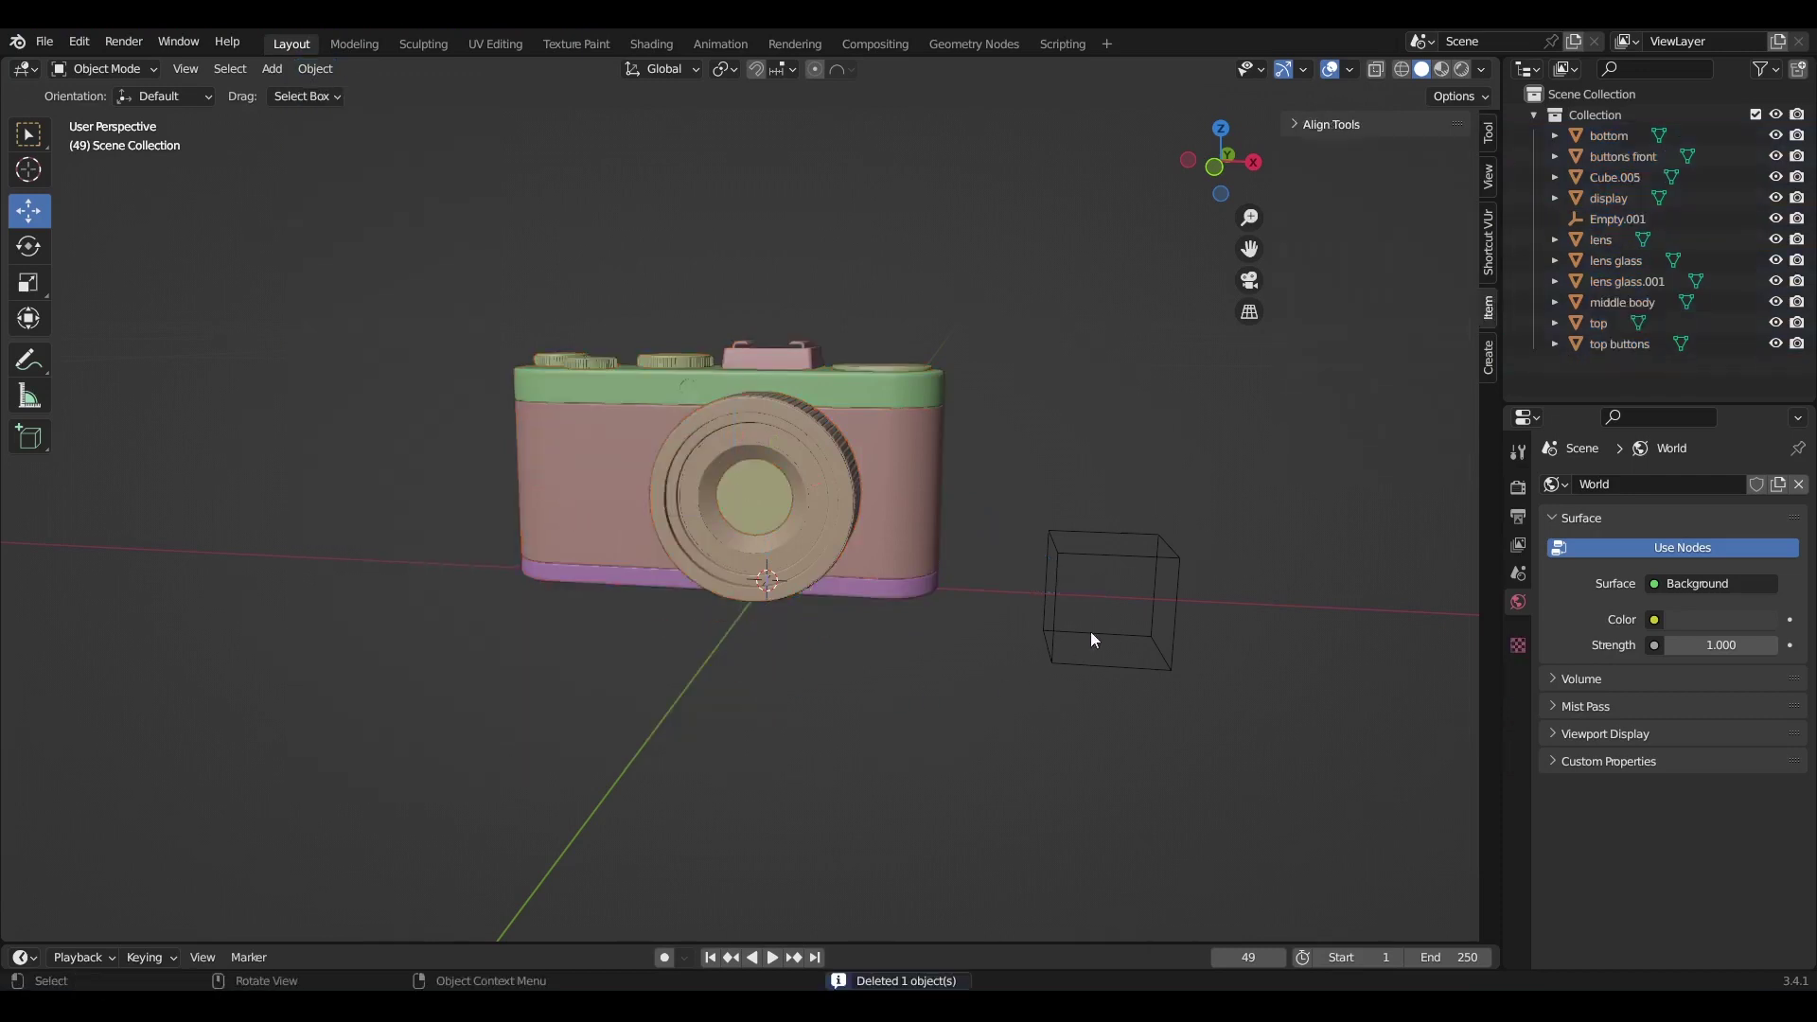
click(1045, 595)
key(Delete)
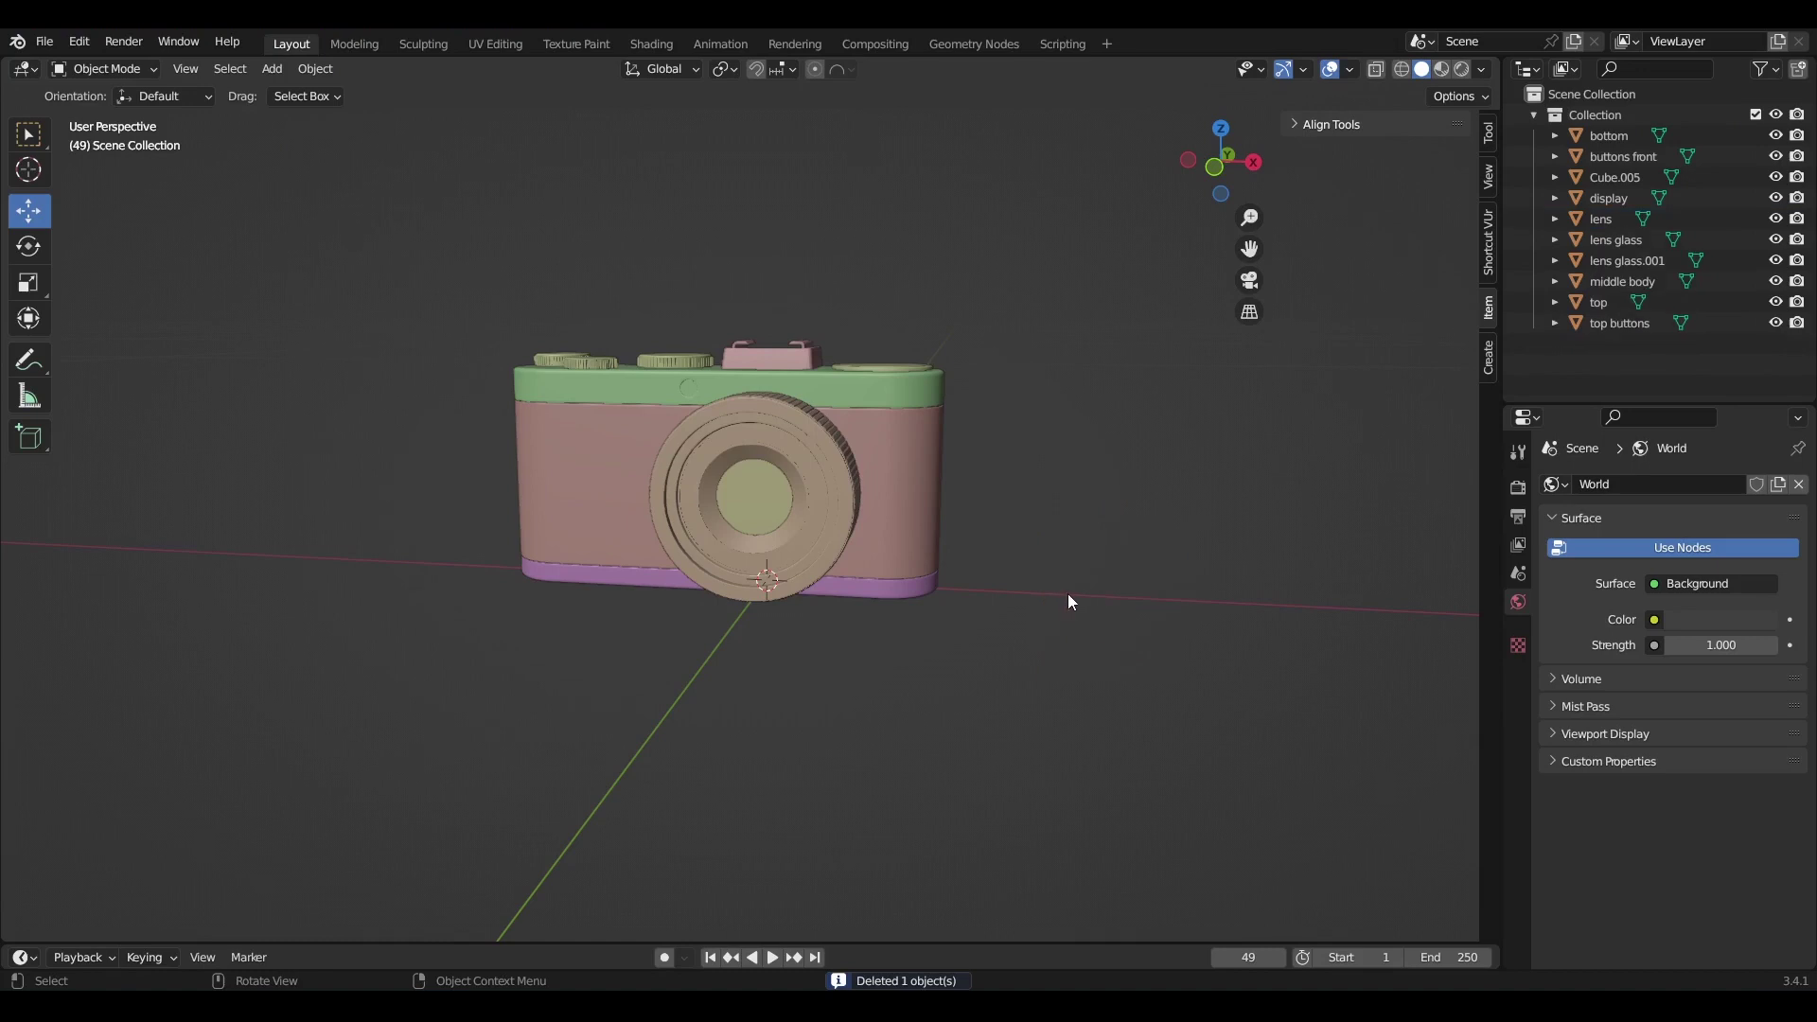
click(1534, 115)
key(KP_1)
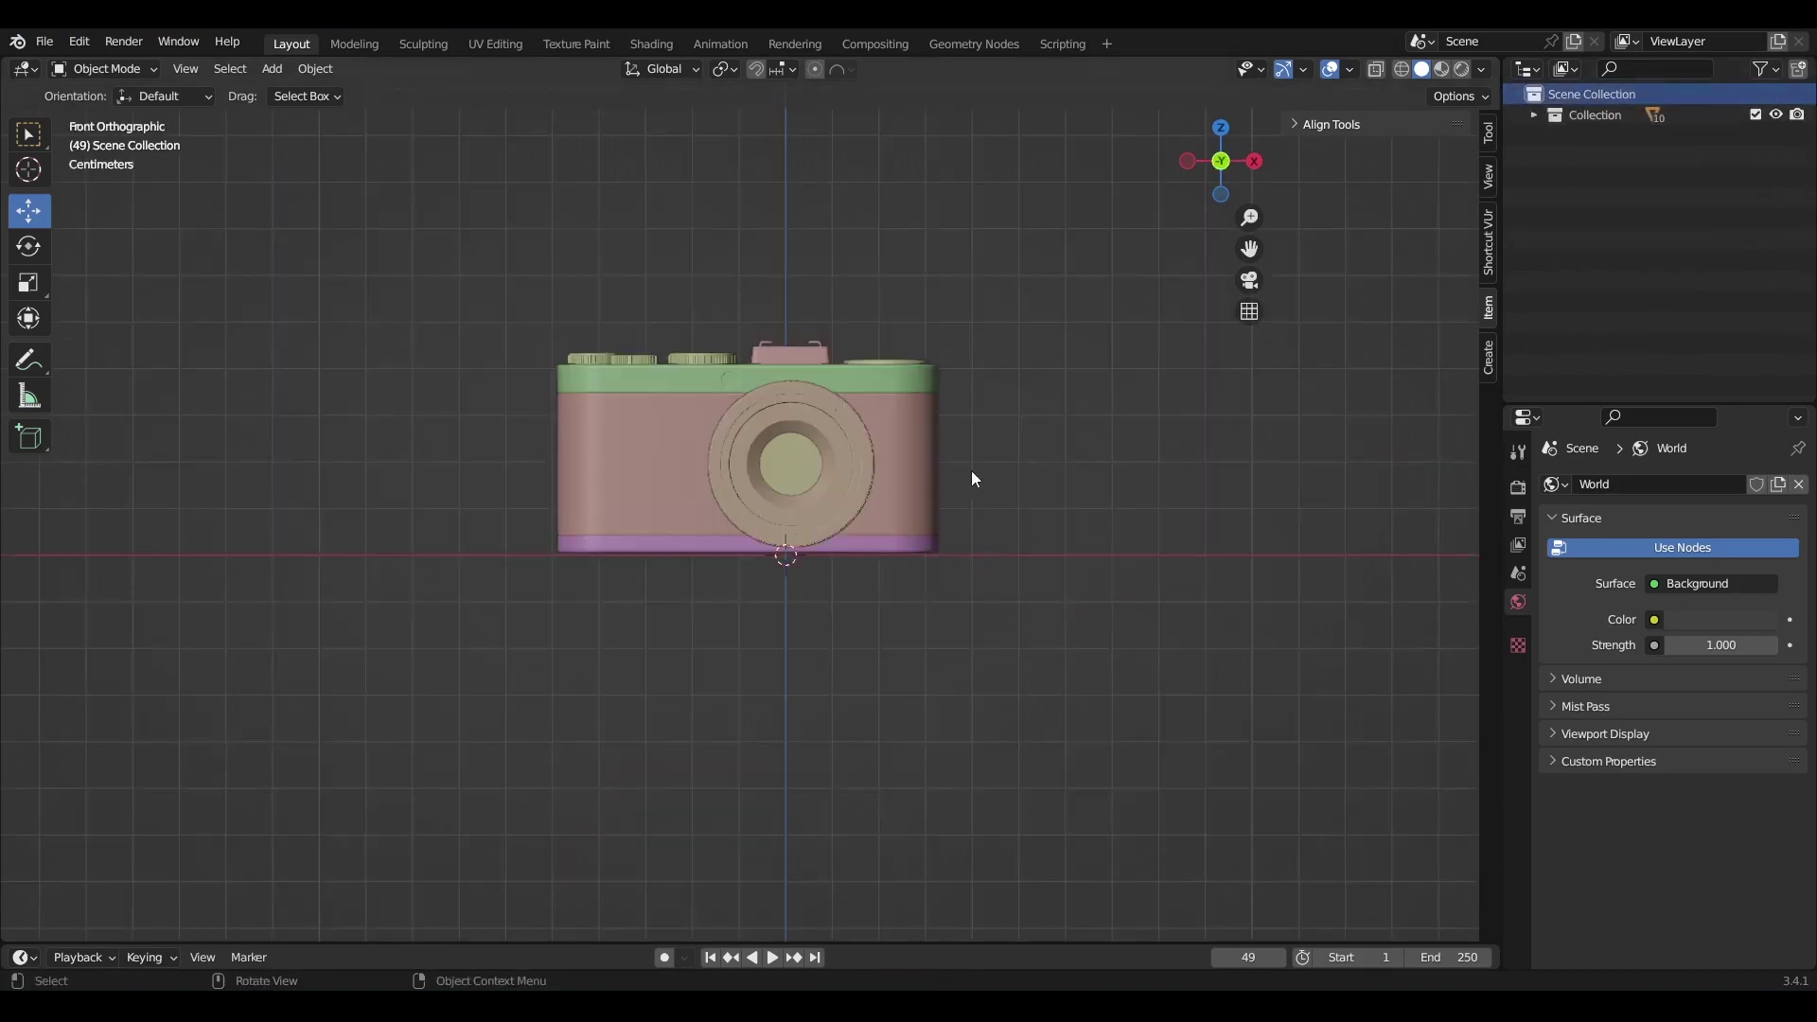
Add a plain axes Empty and move it down to Z -1.6253 cm.
scroll(967, 458, up, 2)
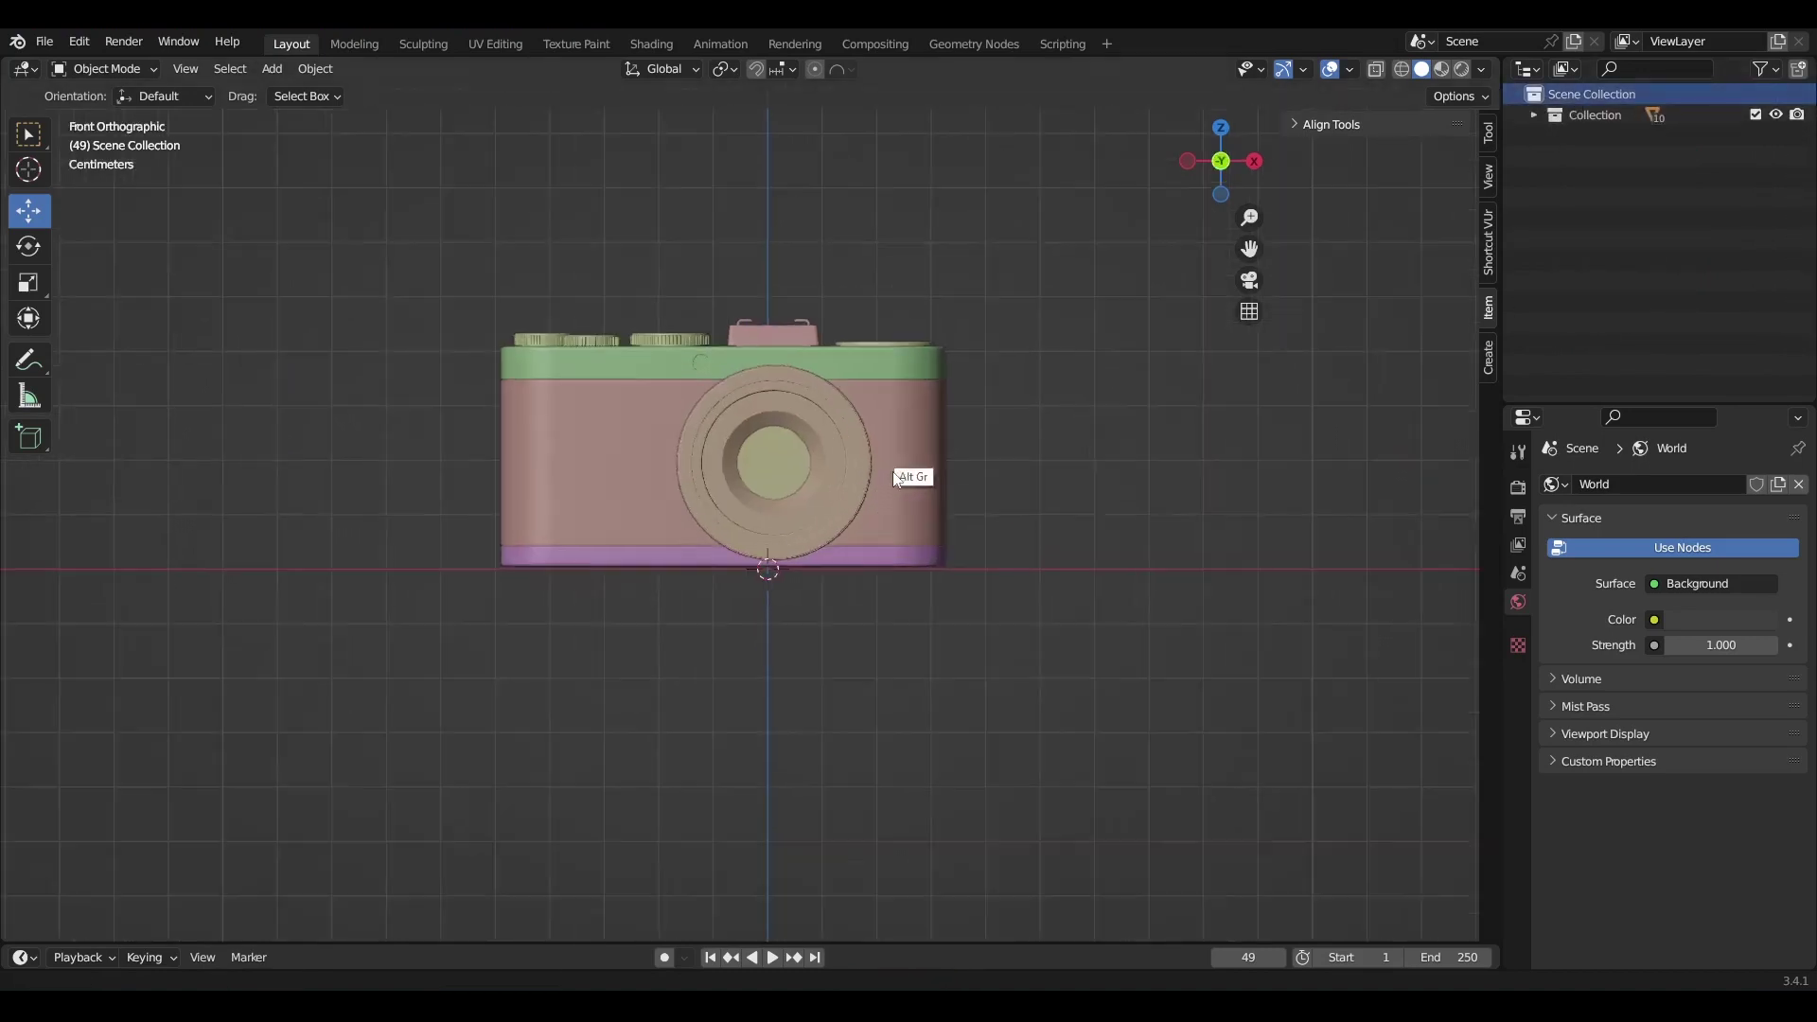
click(272, 68)
mouse_move(289, 297)
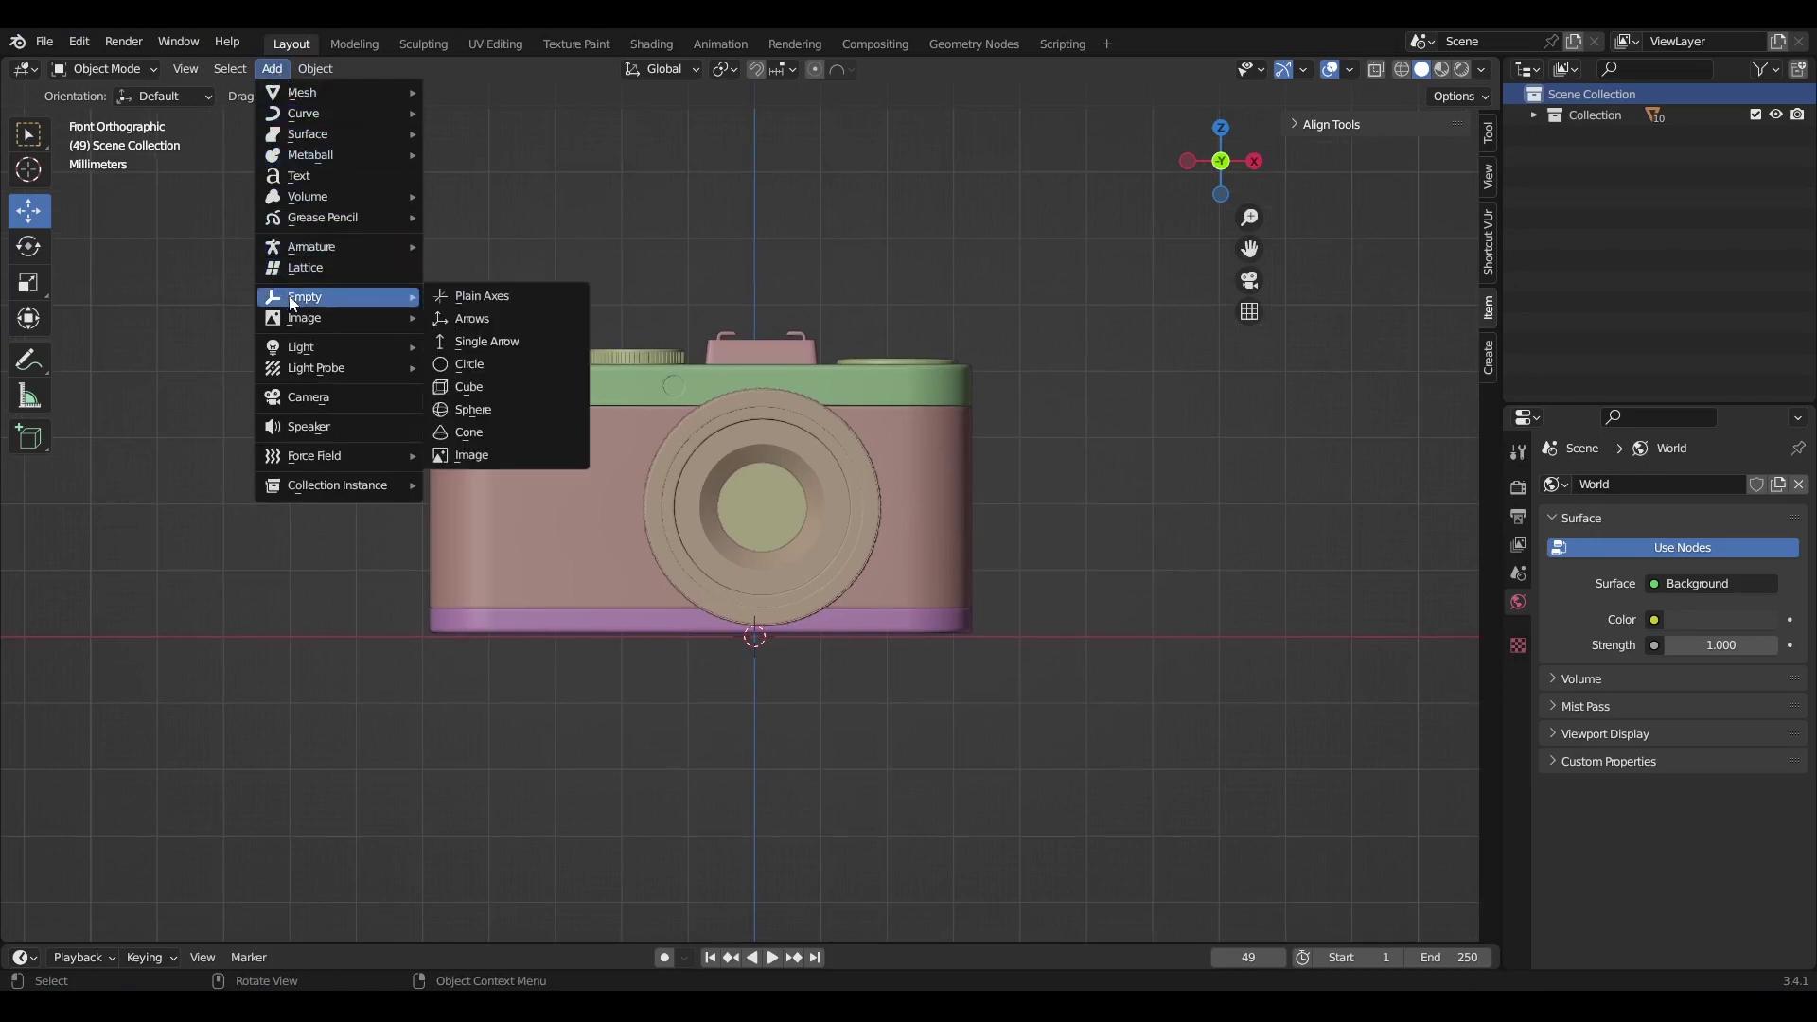
click(453, 295)
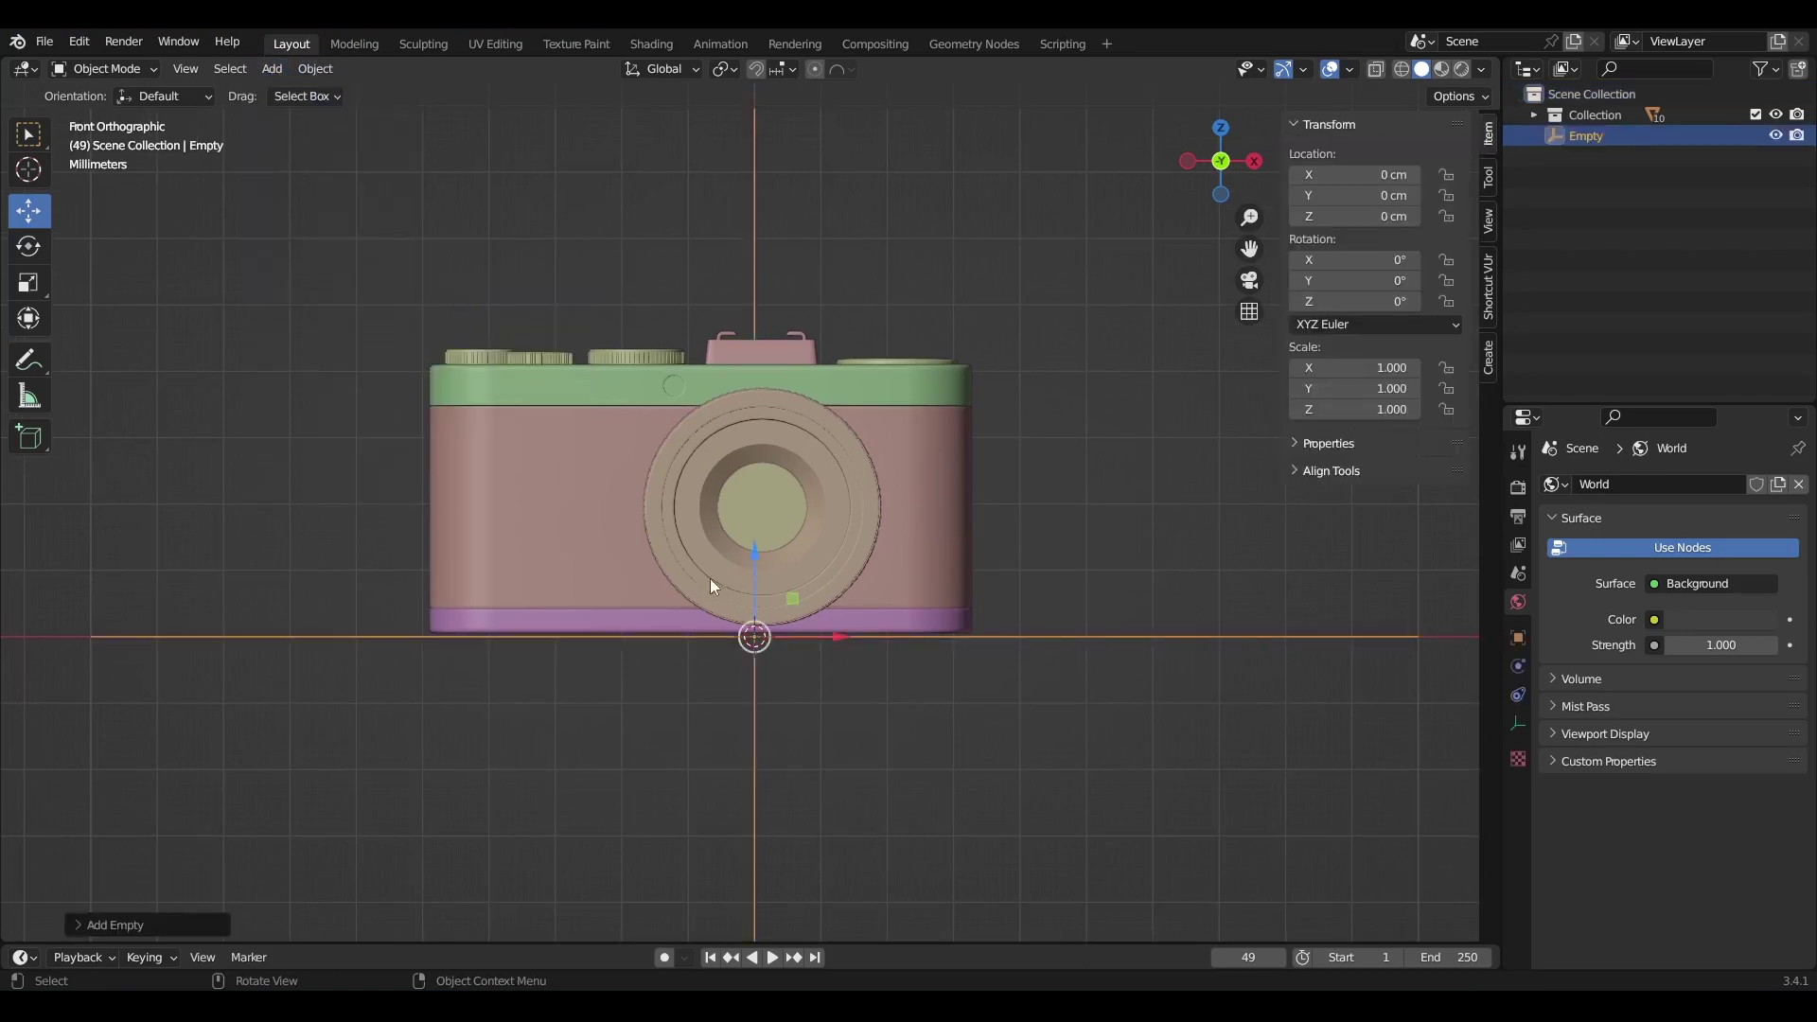
drag(754, 570, 766, 677)
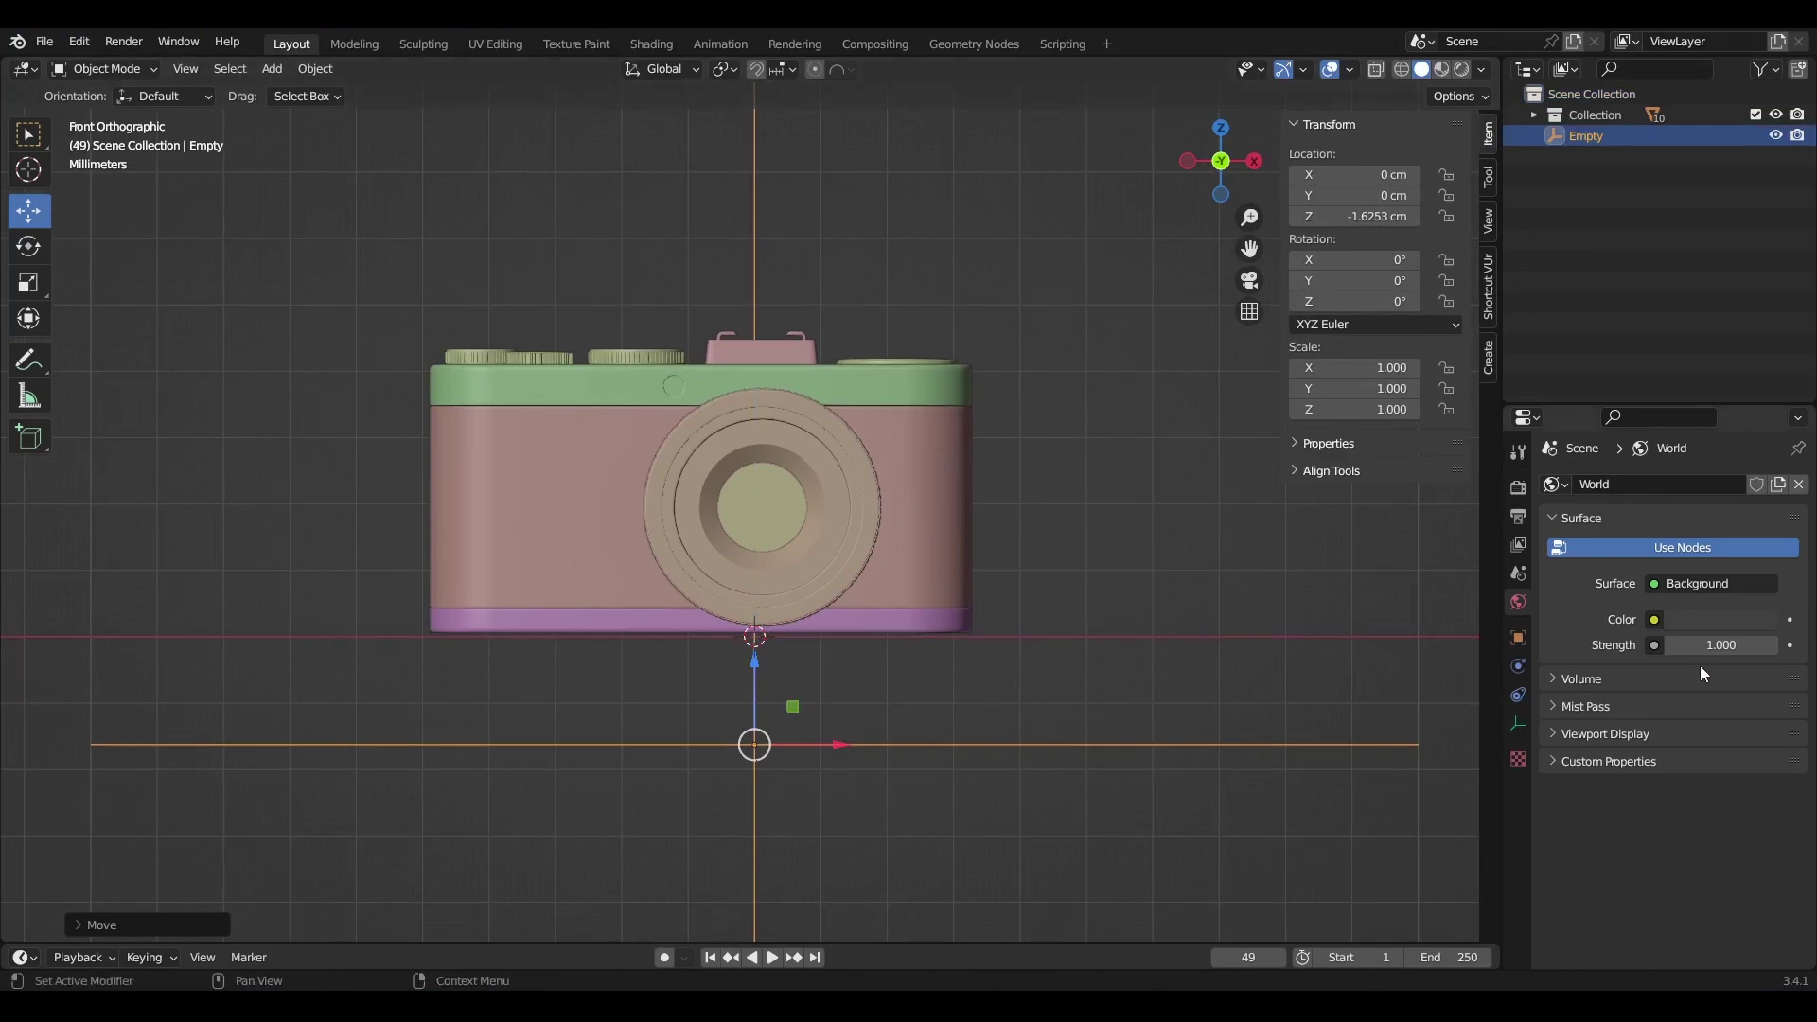
click(1518, 723)
drag(1706, 537, 1707, 537)
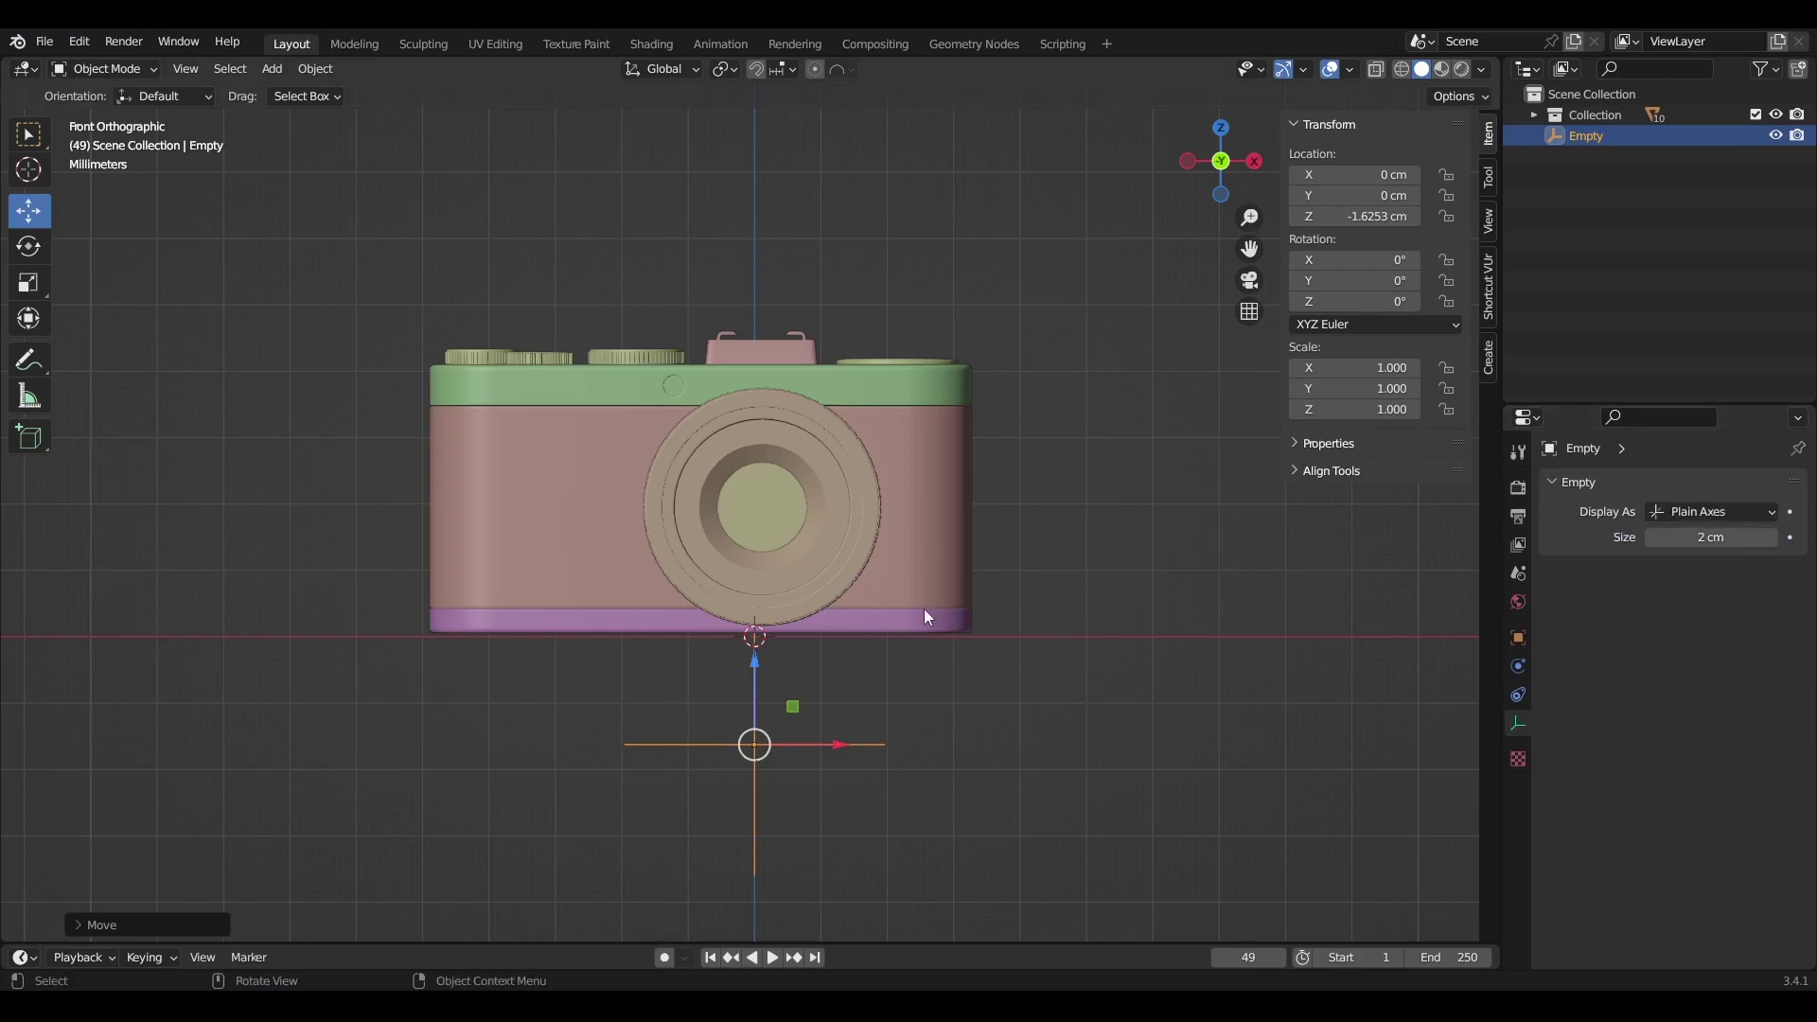
scroll(932, 629, down, 2)
Add a 1.5 cm cube Empty and slide it along X to 6.4101 cm.
click(272, 68)
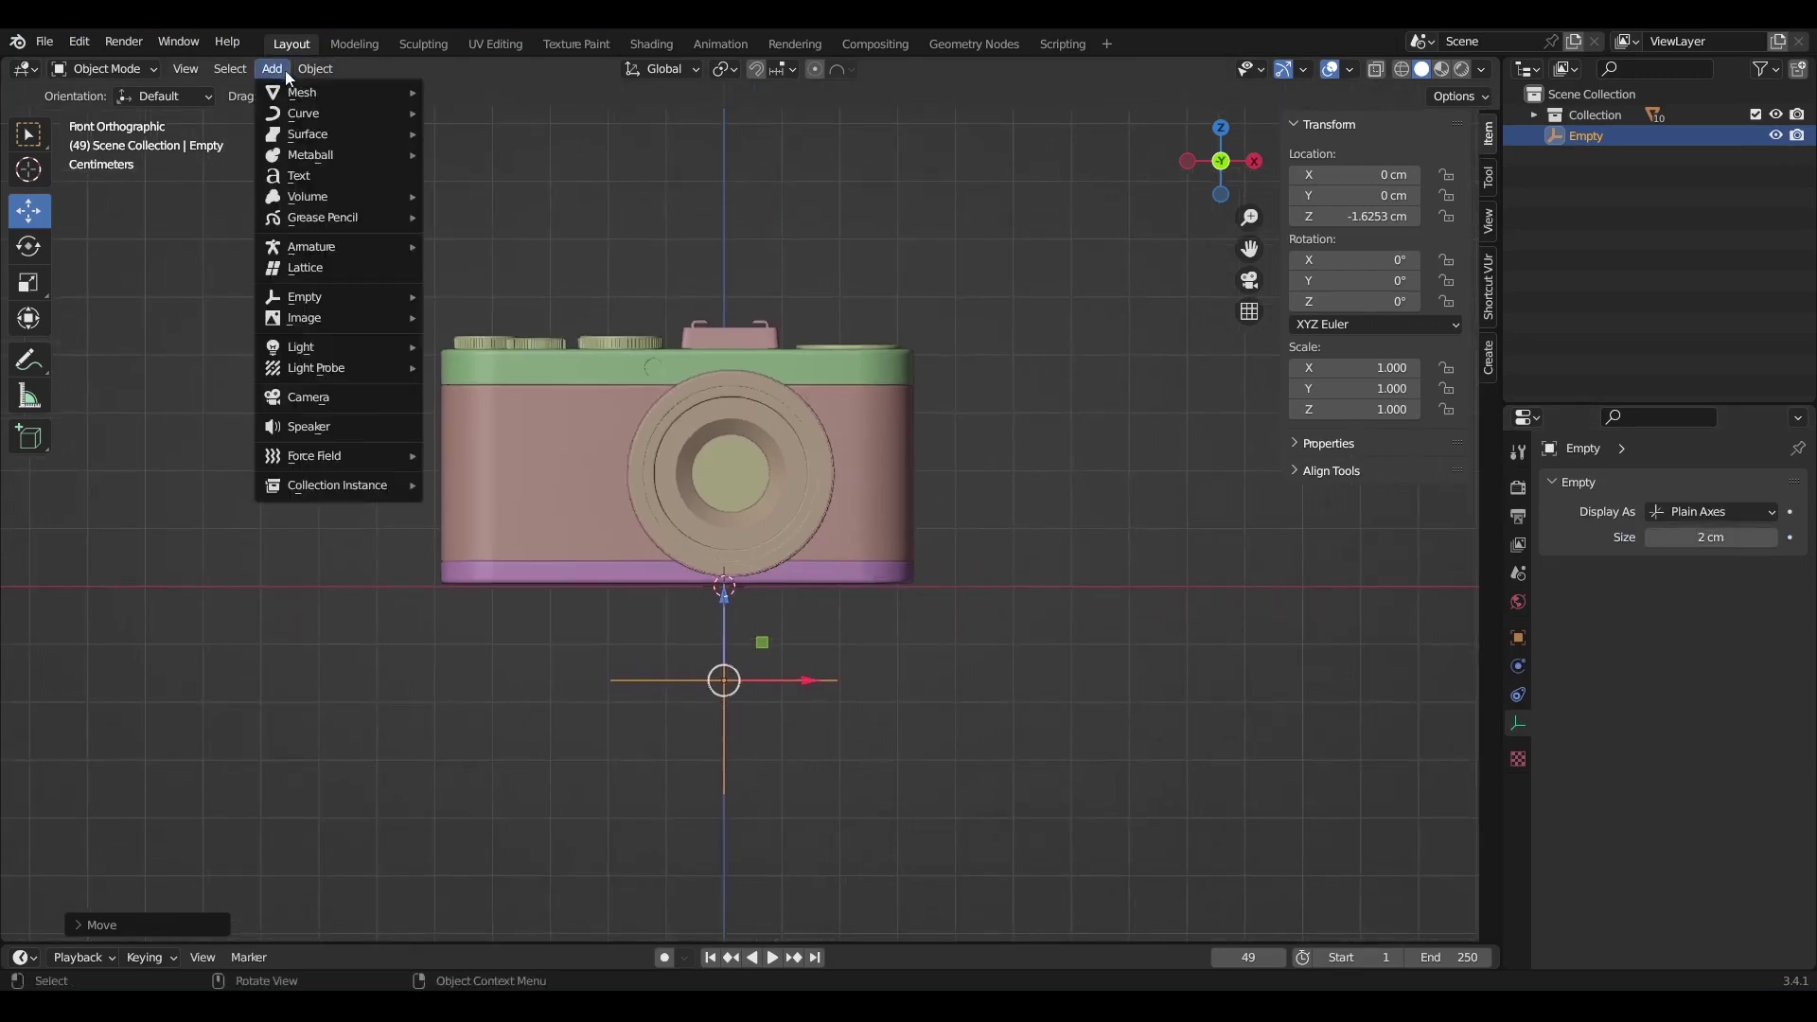
mouse_move(312, 296)
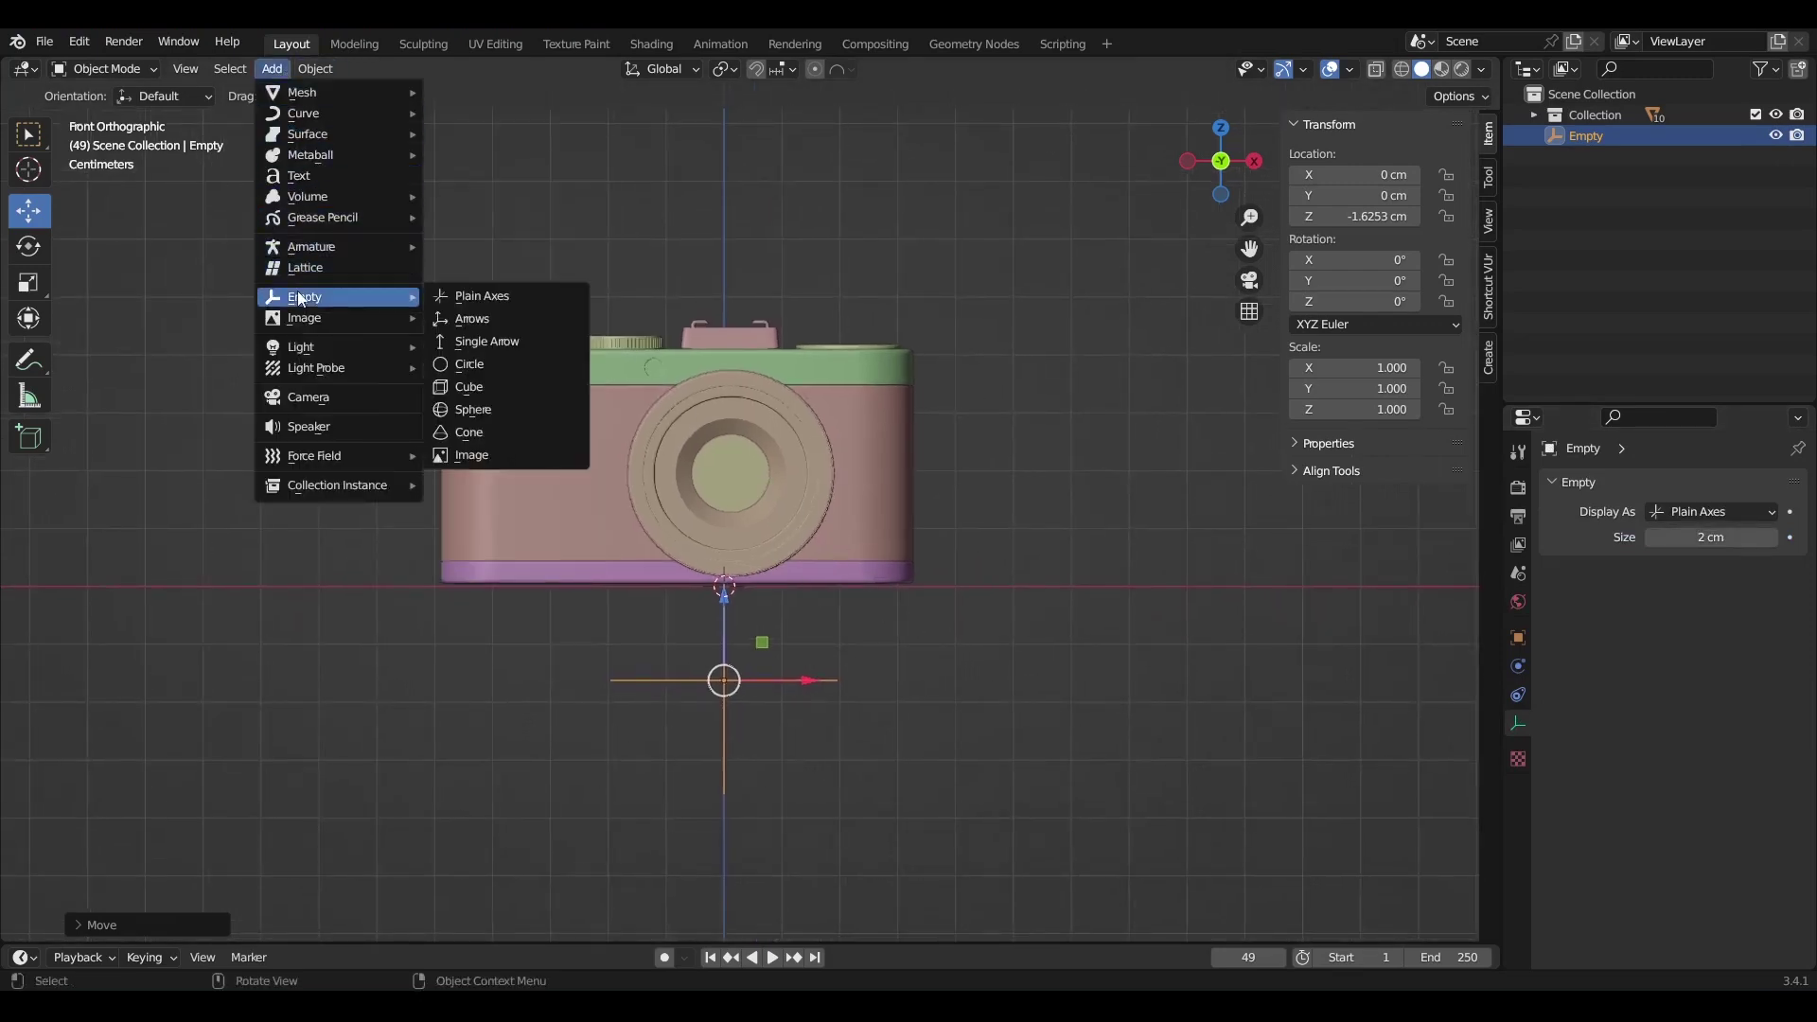
click(486, 388)
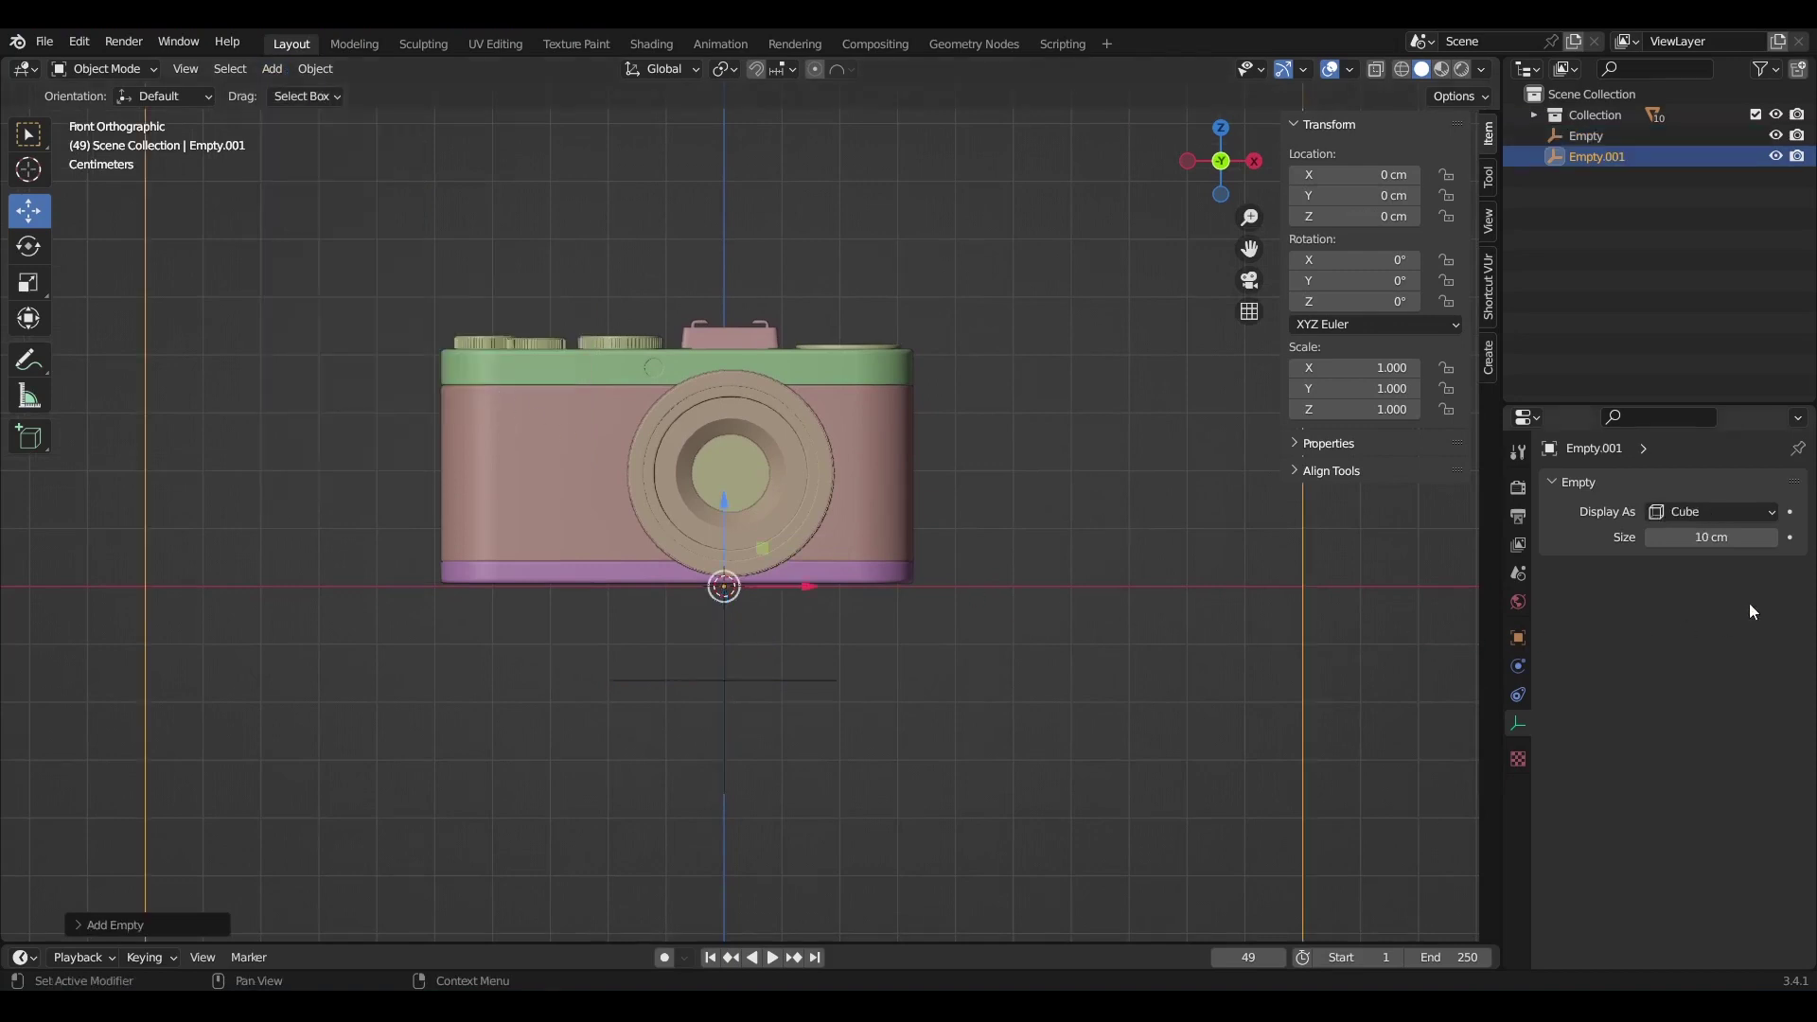
mouse_move(1716, 539)
mouse_down()
mouse_move(1685, 539)
mouse_move(1703, 540)
mouse_up()
click(1694, 540)
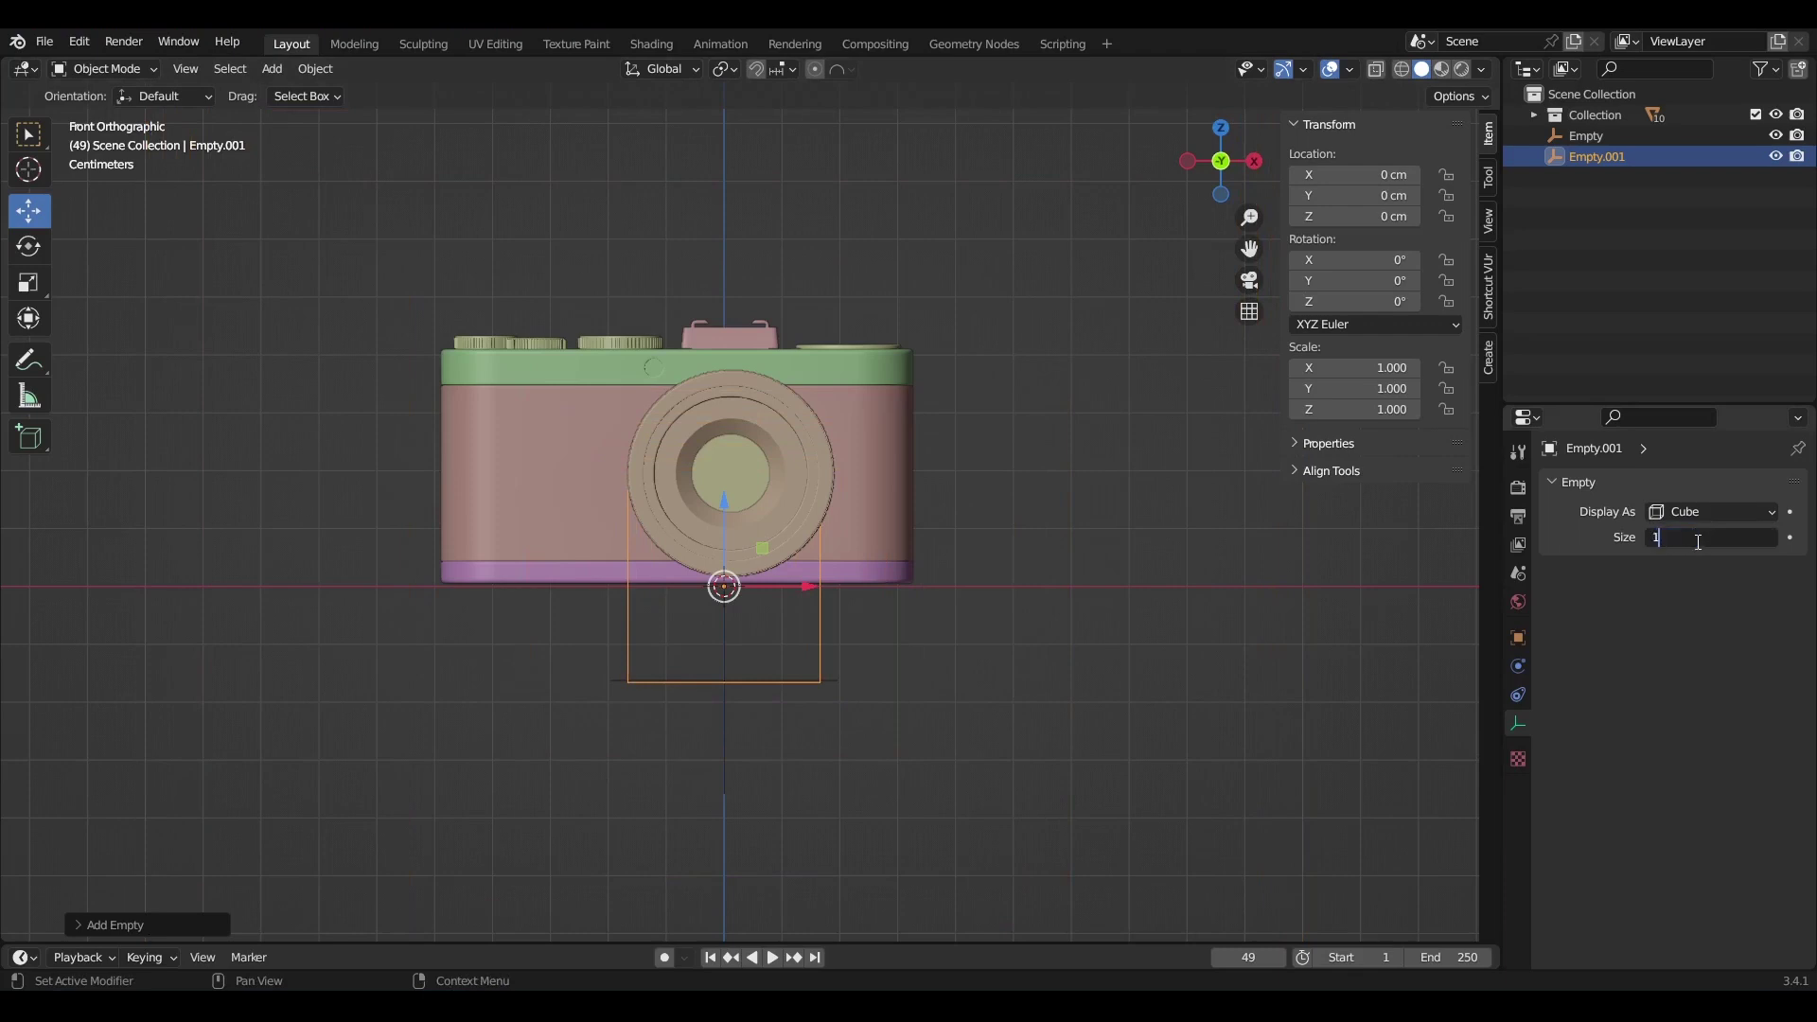
key(Return)
key(g)
key(x)
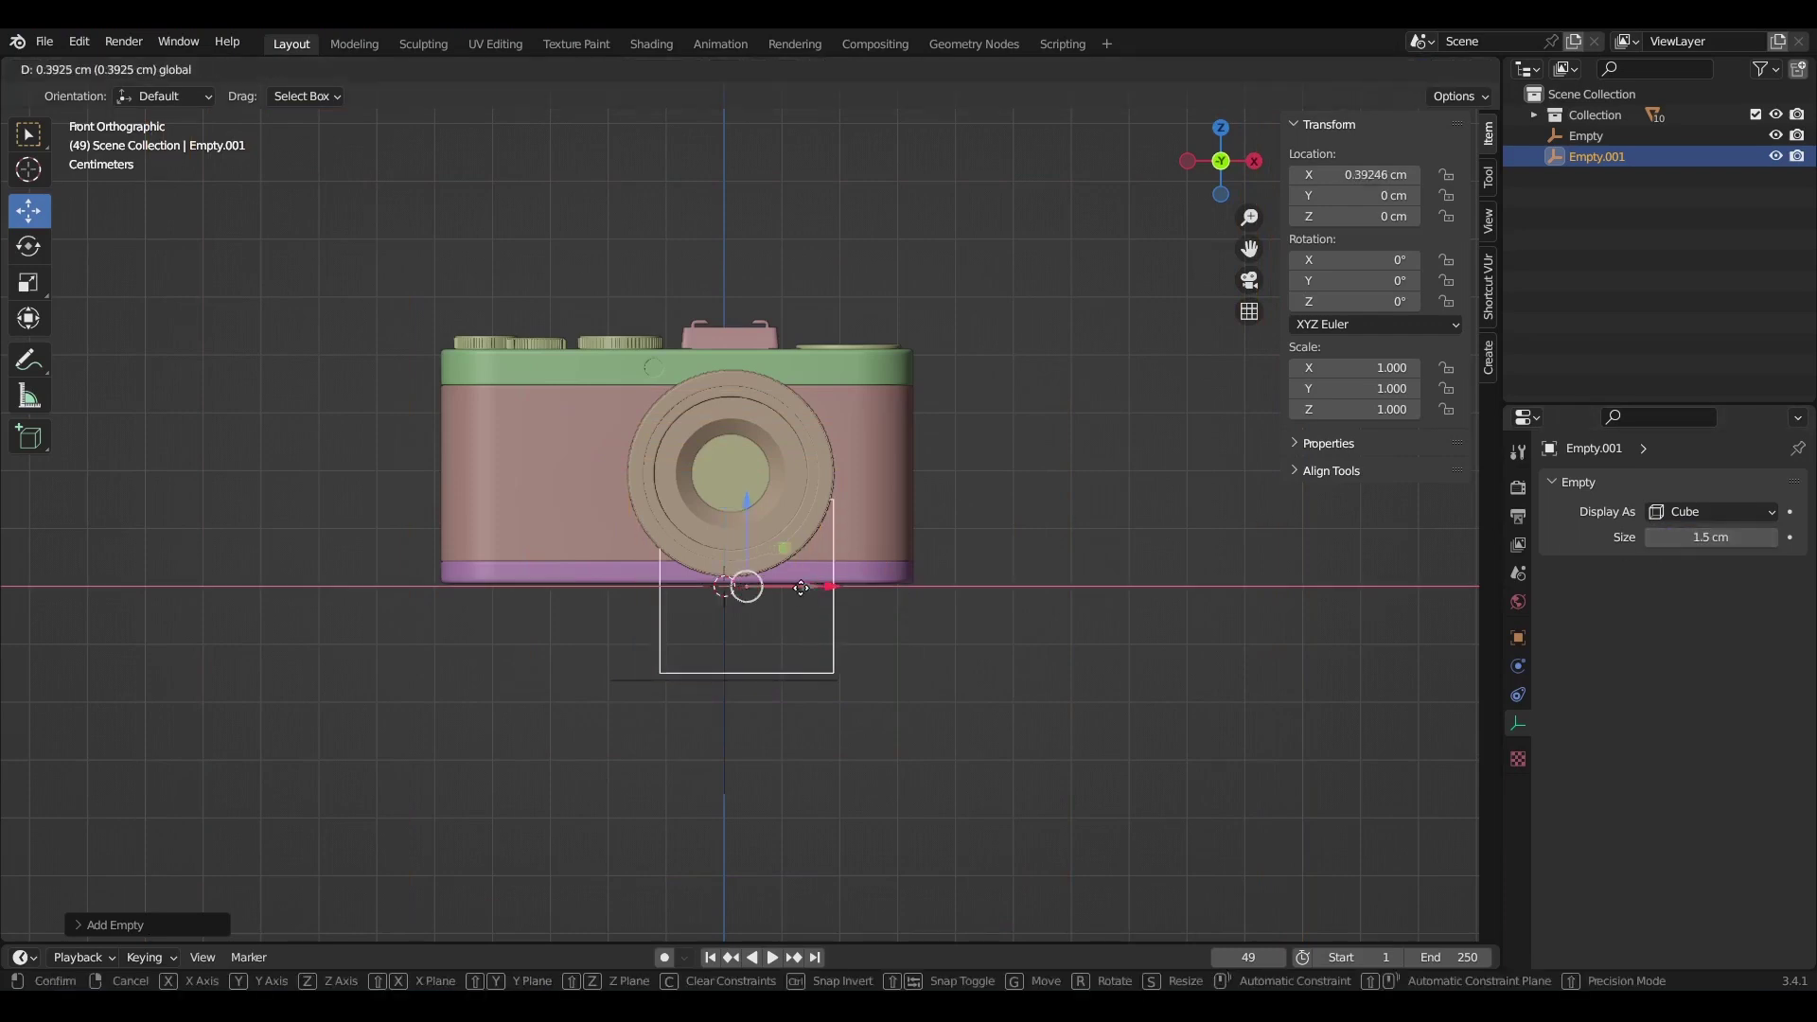
click(1154, 649)
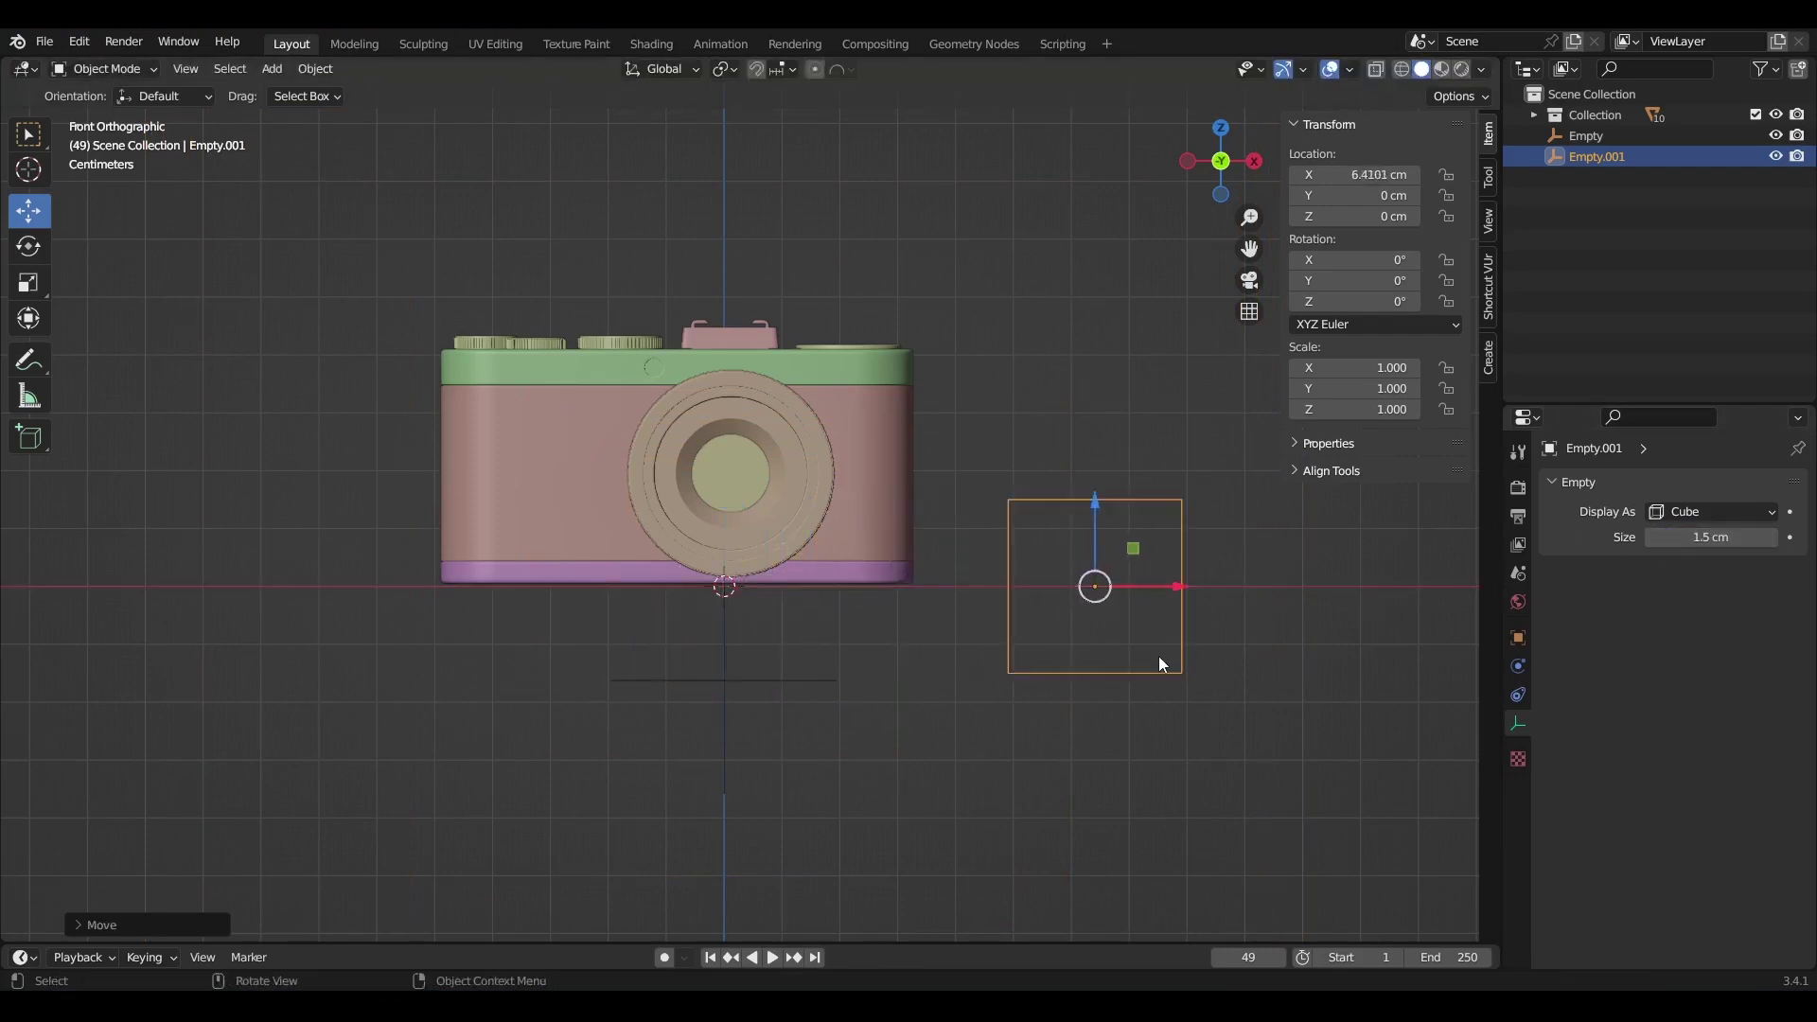
alt+drag(1060, 492, 953, 496)
Add a Copy Location constraint on the hot-shoe targeting Empty.001, with Offset, X and Y off.
click(669, 377)
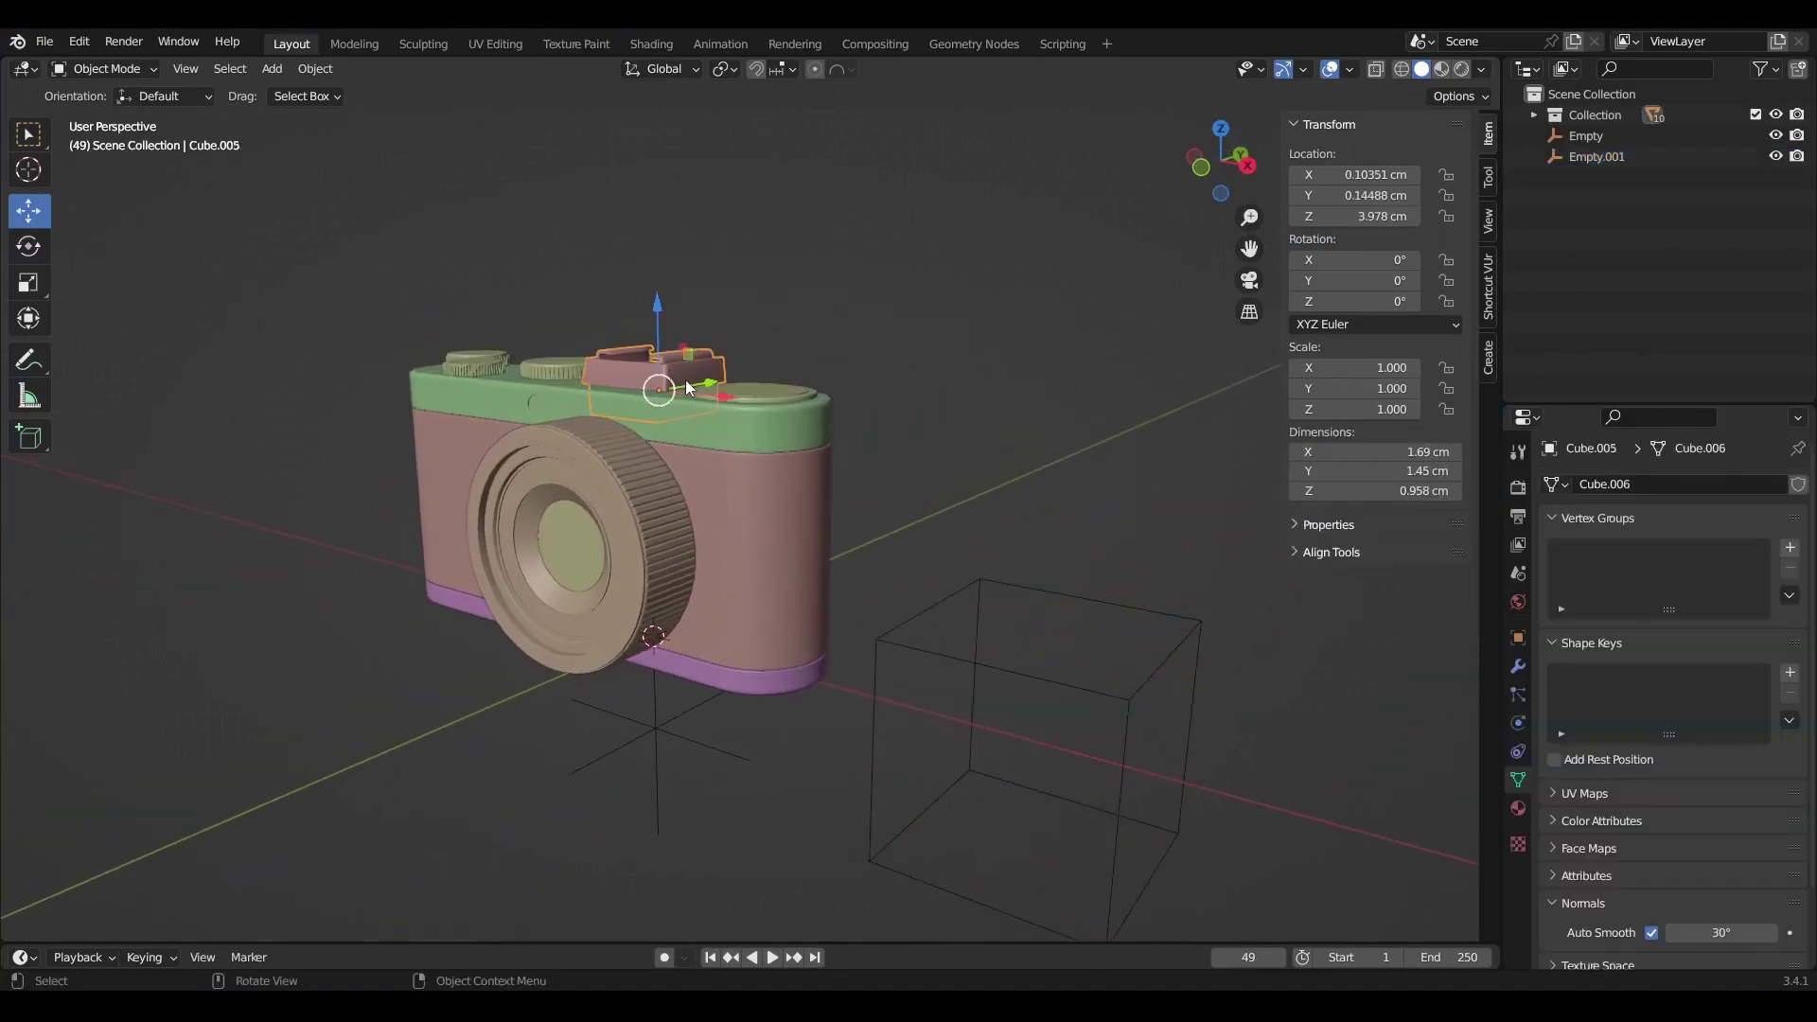
click(1519, 753)
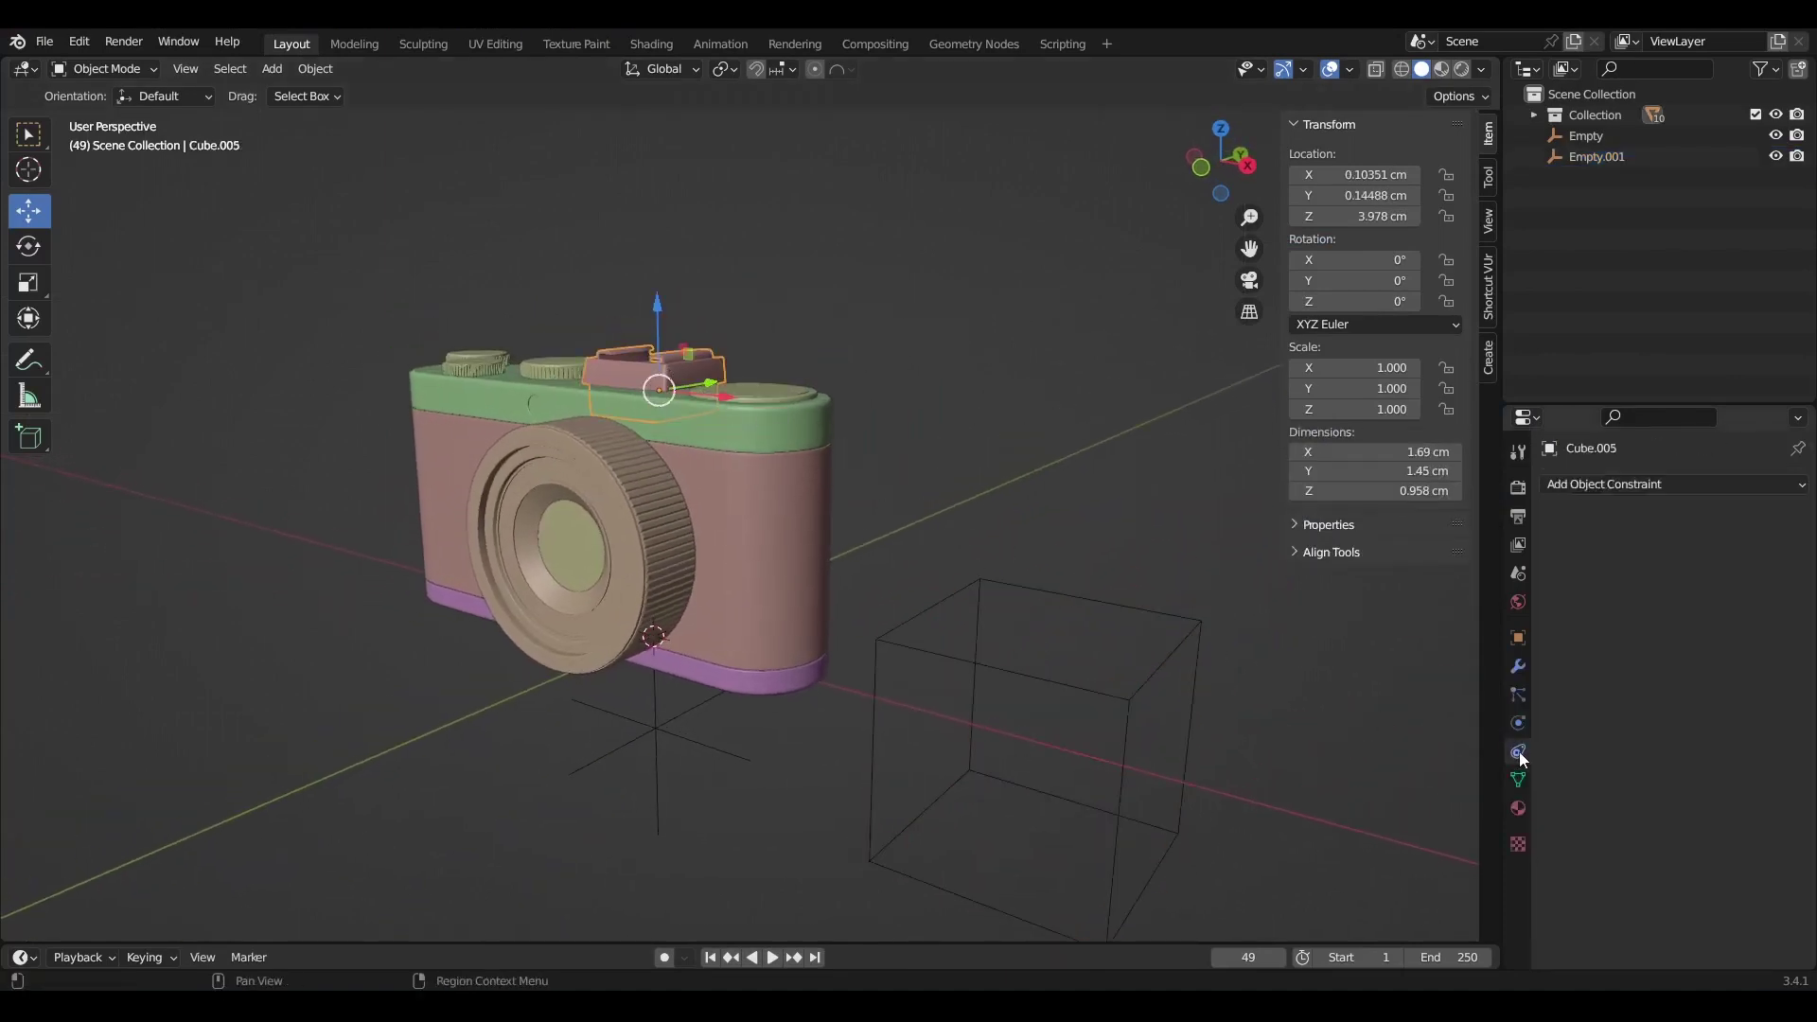
click(1596, 486)
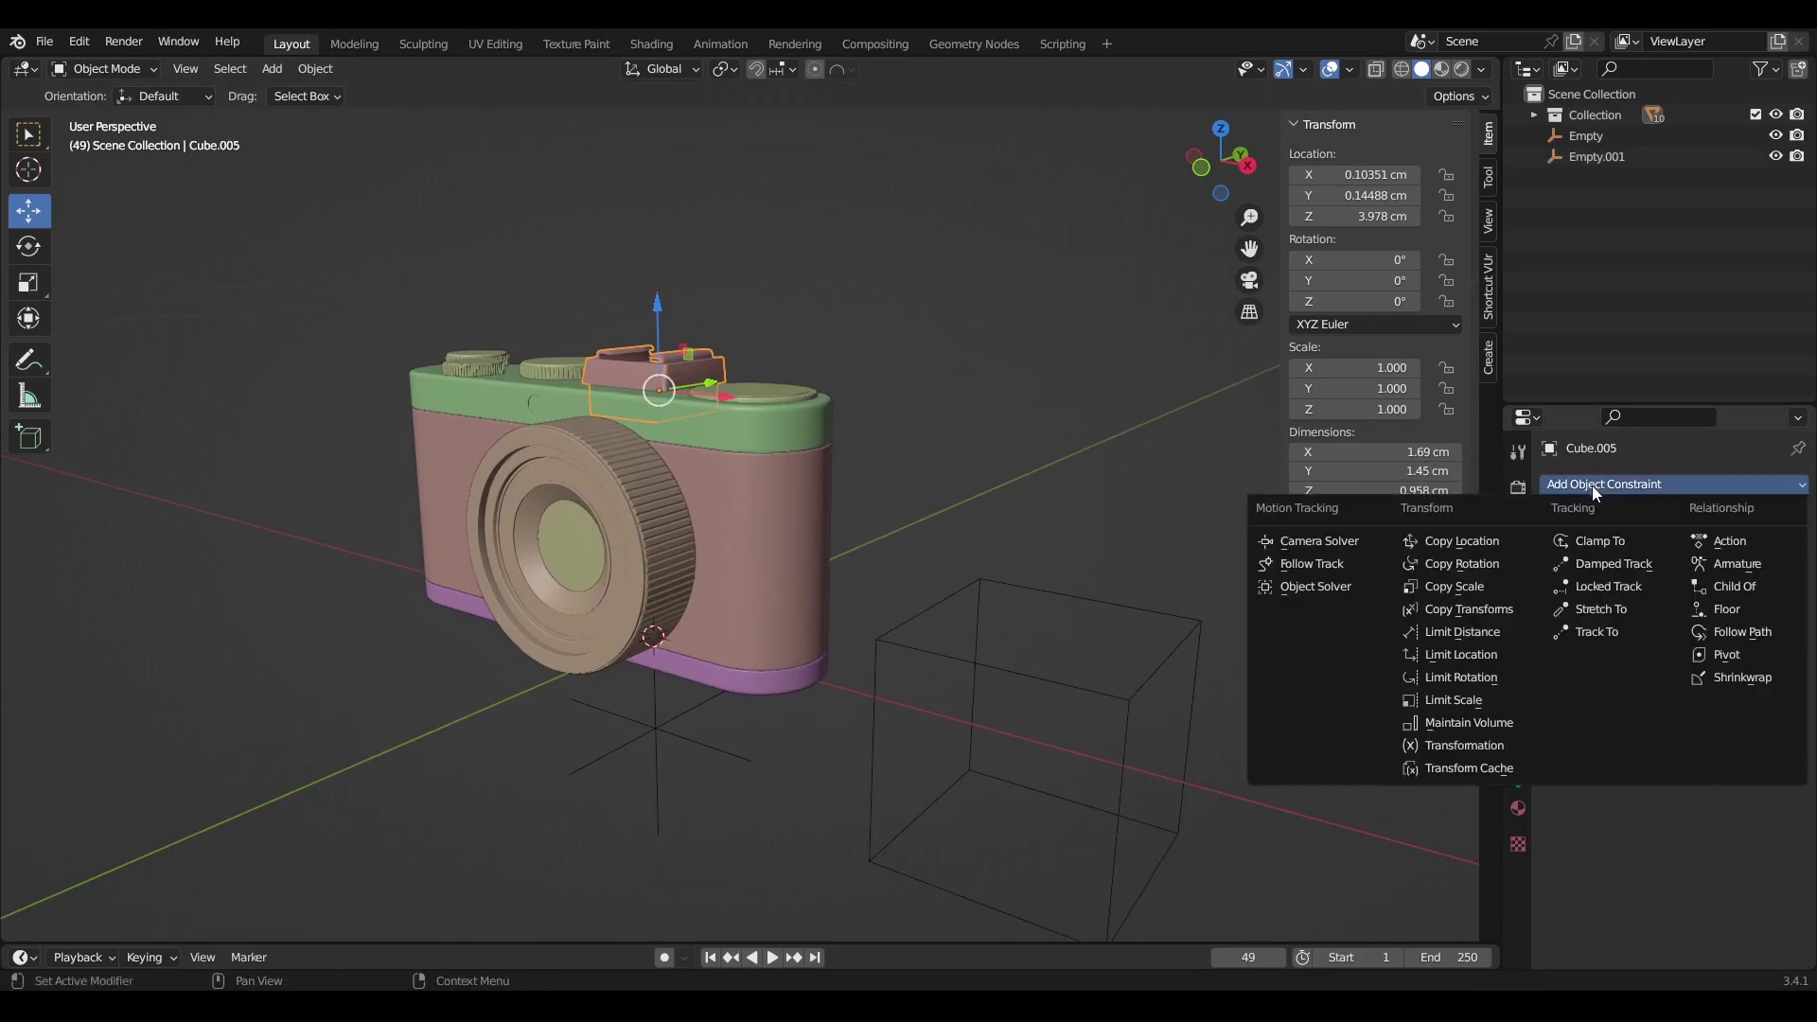
click(1455, 545)
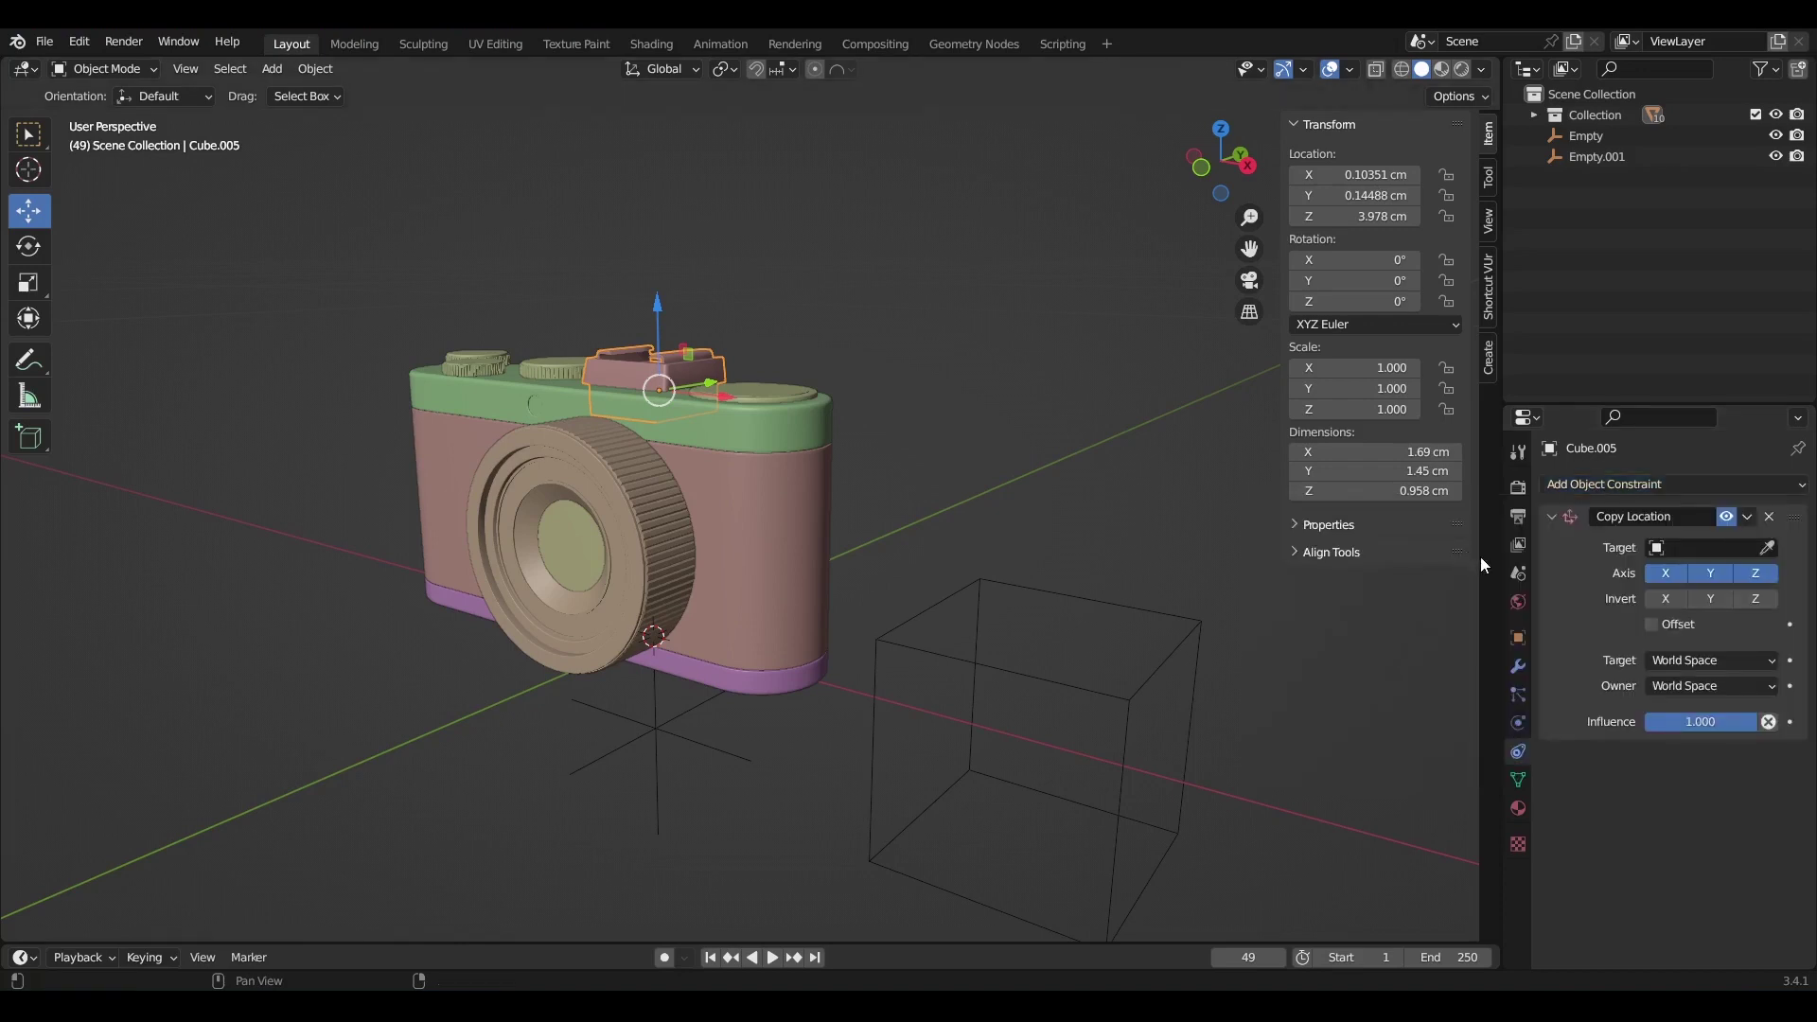
click(1766, 548)
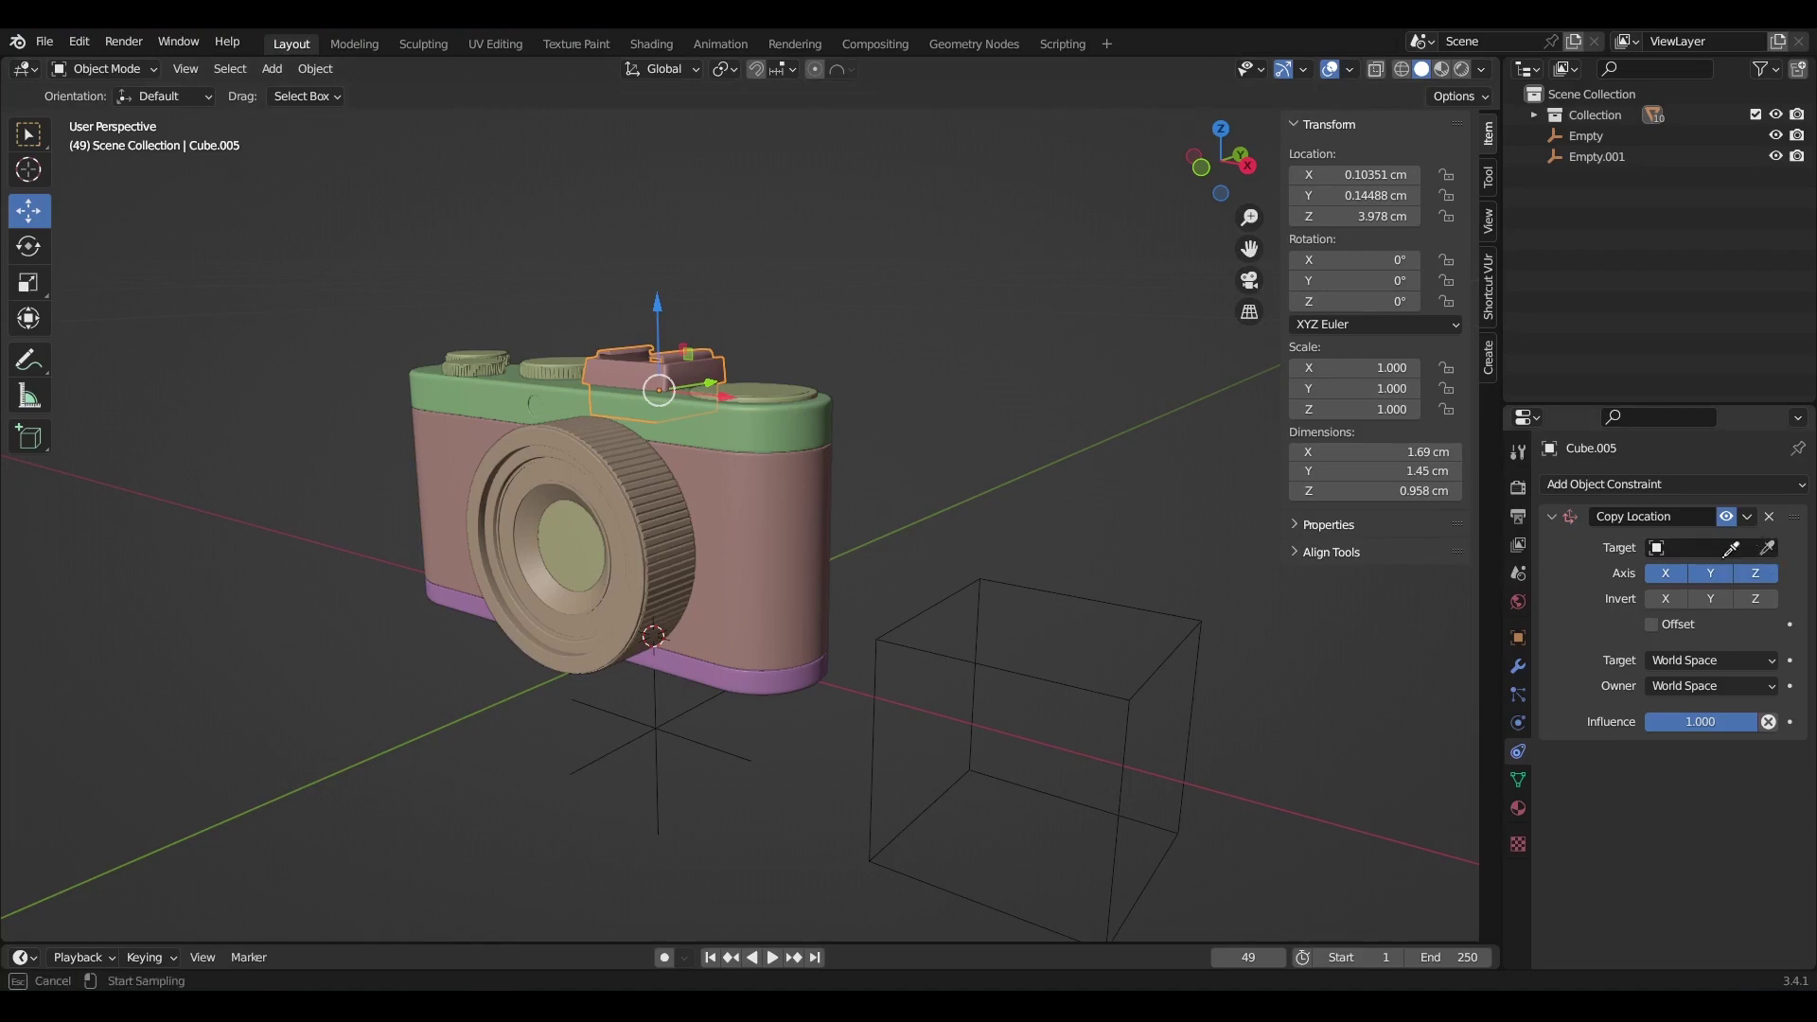
click(1201, 625)
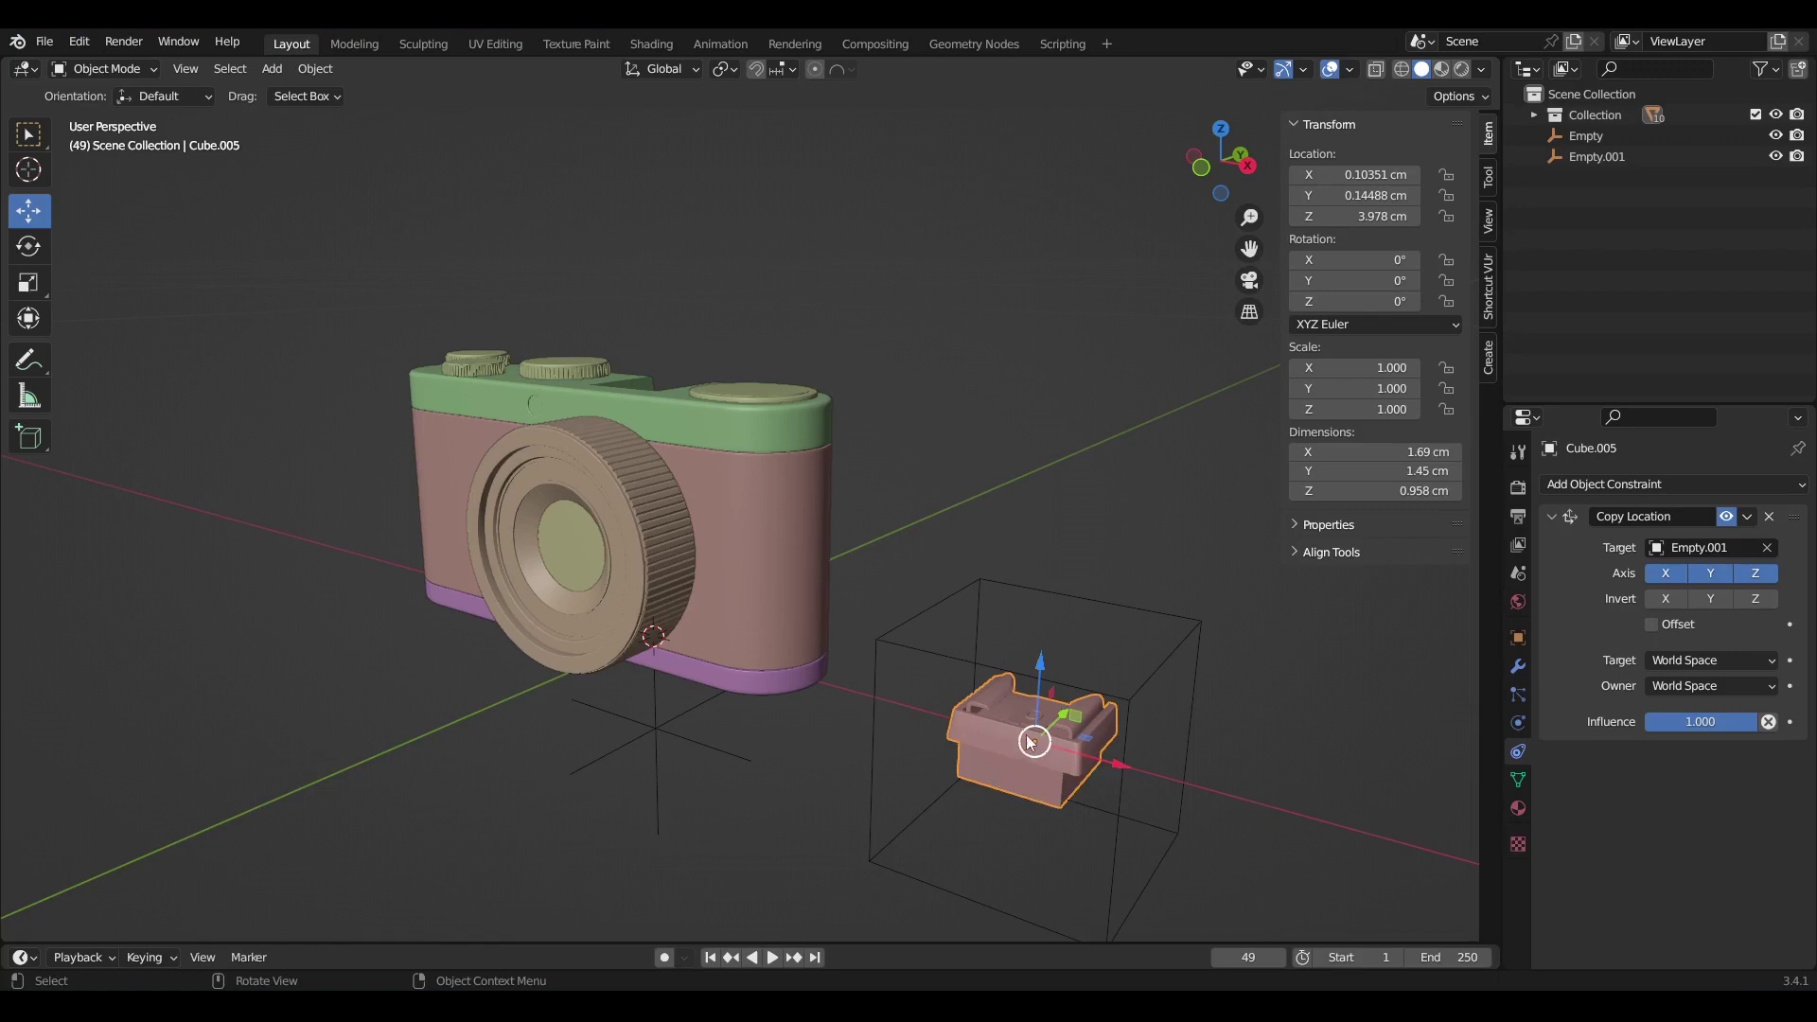
click(1650, 624)
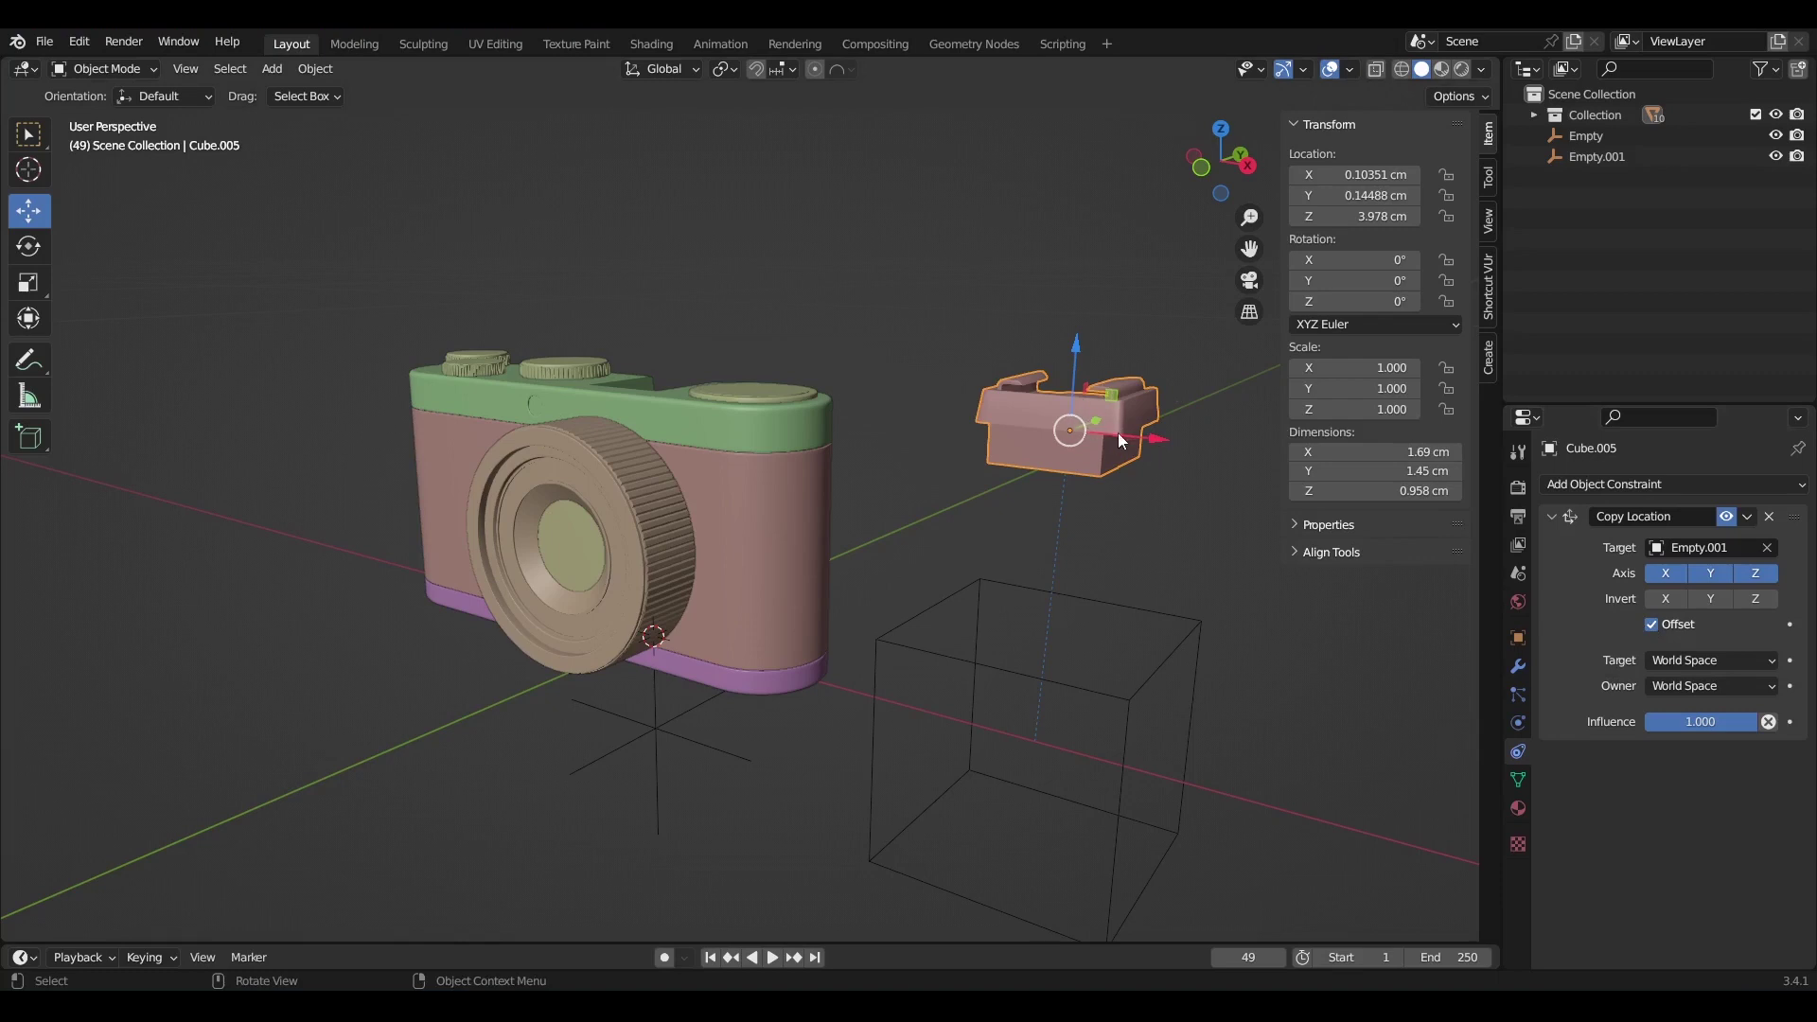
click(1667, 574)
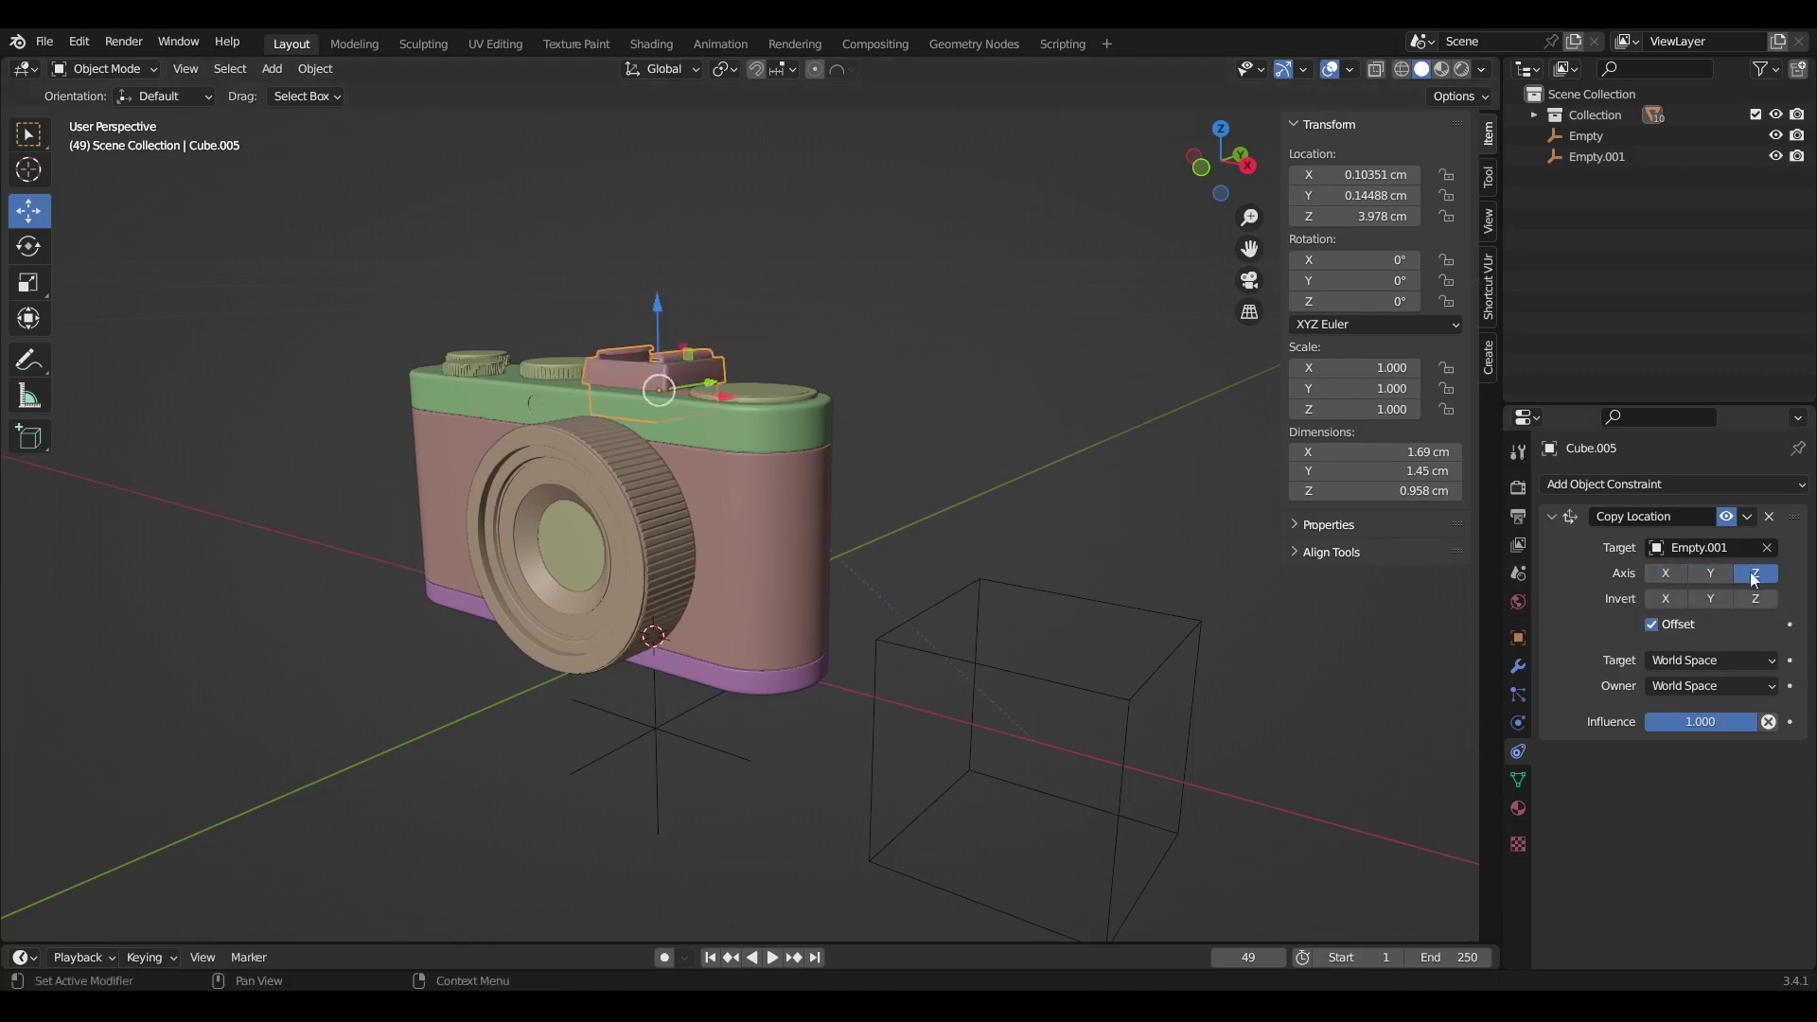
click(1197, 670)
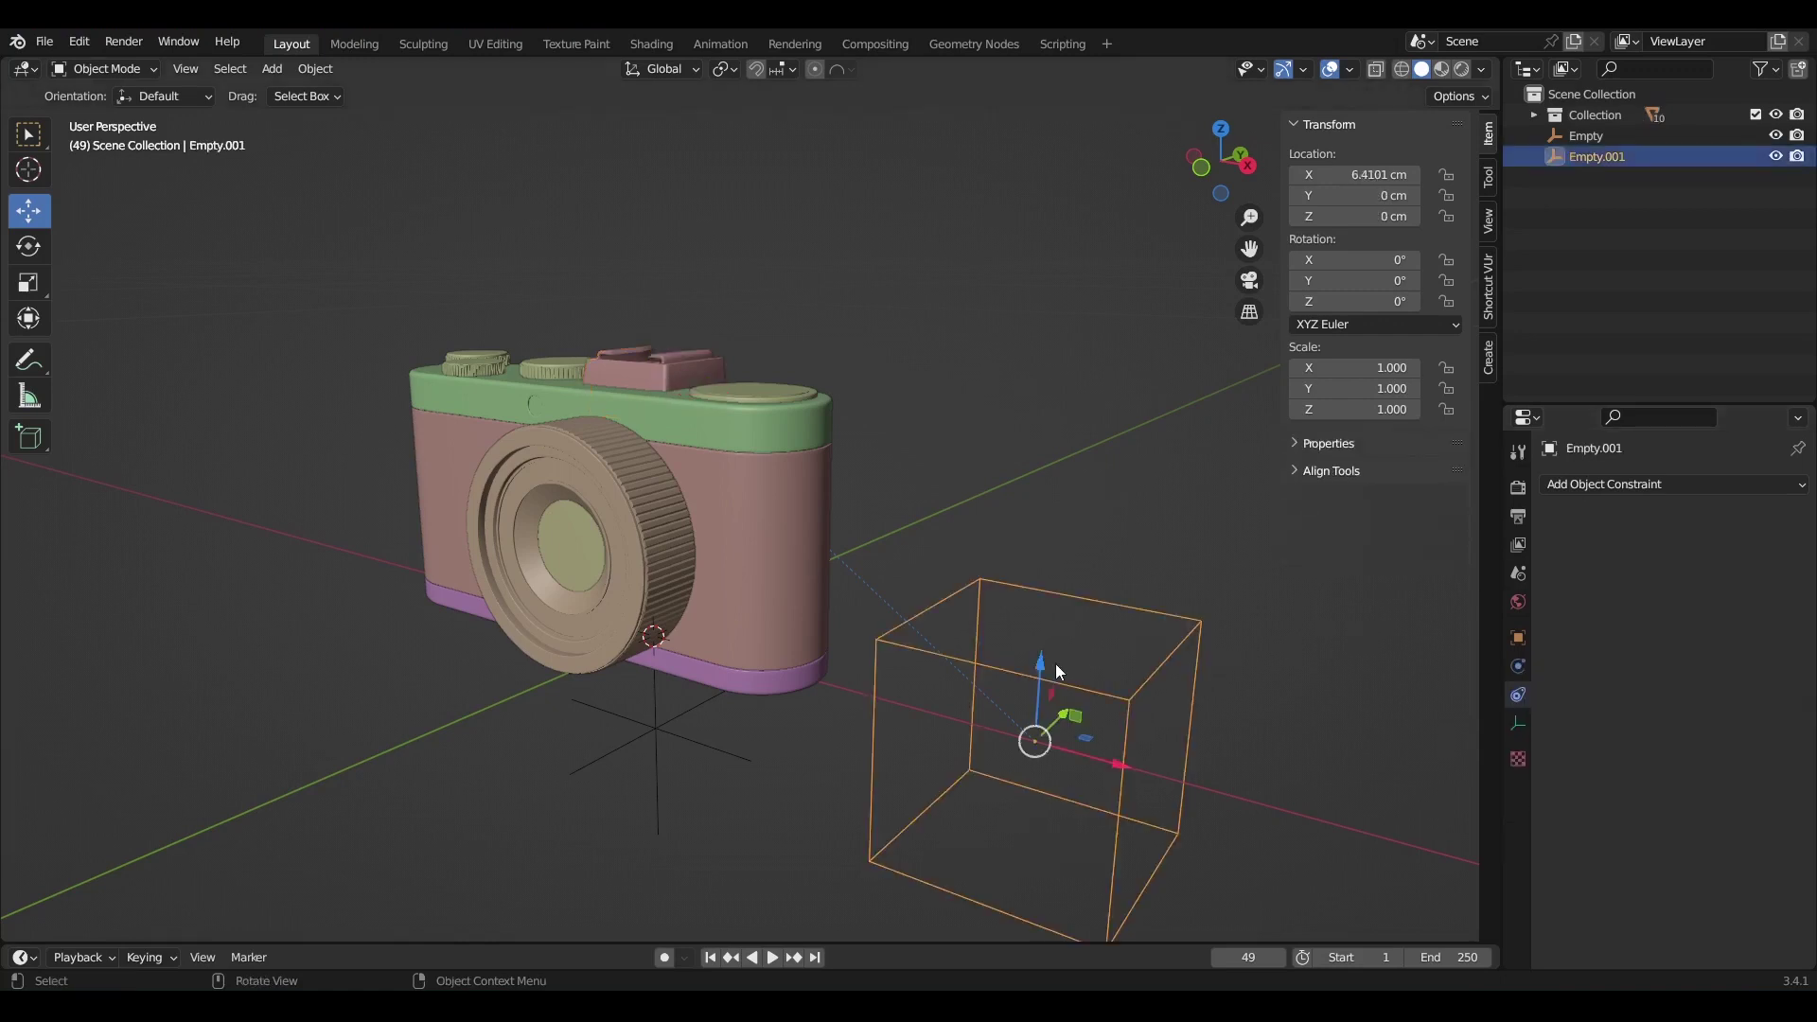
drag(1043, 658, 840, 419)
key(ctrl+z)
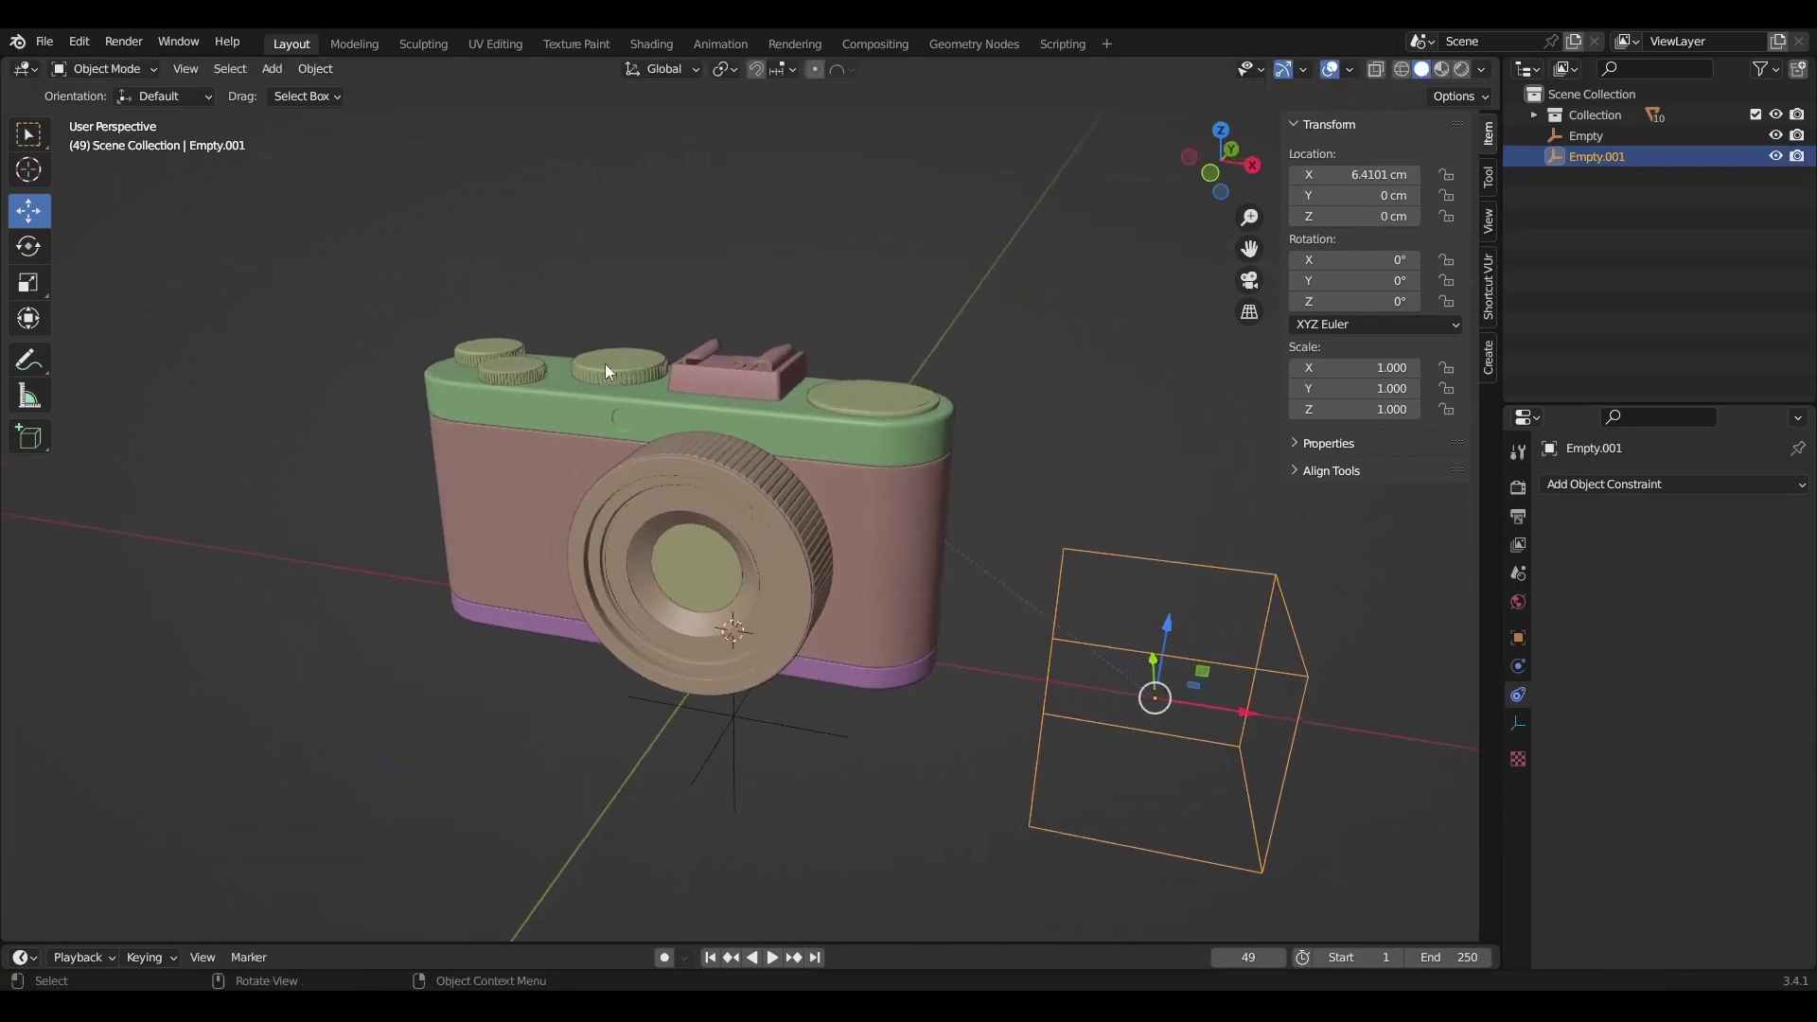
Copy the hot-shoe's Copy Location constraint to the top body and top buttons.
click(879, 402)
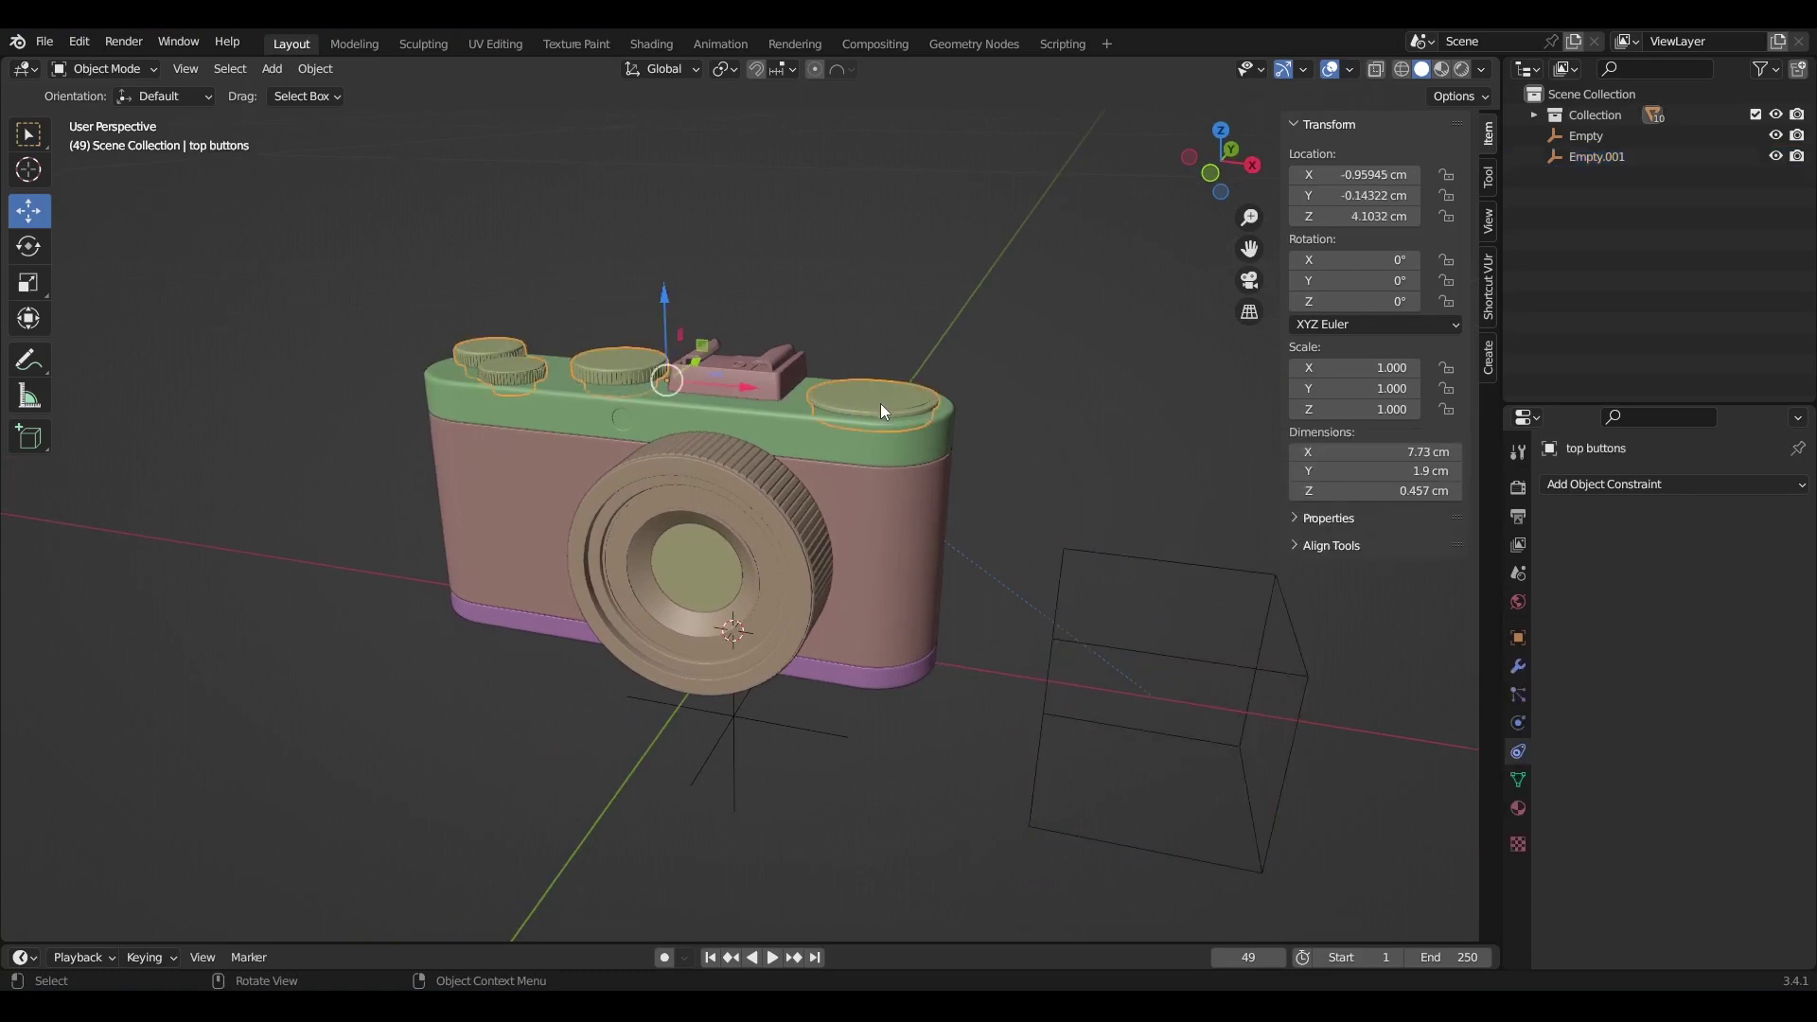
alt+drag(916, 430, 899, 467)
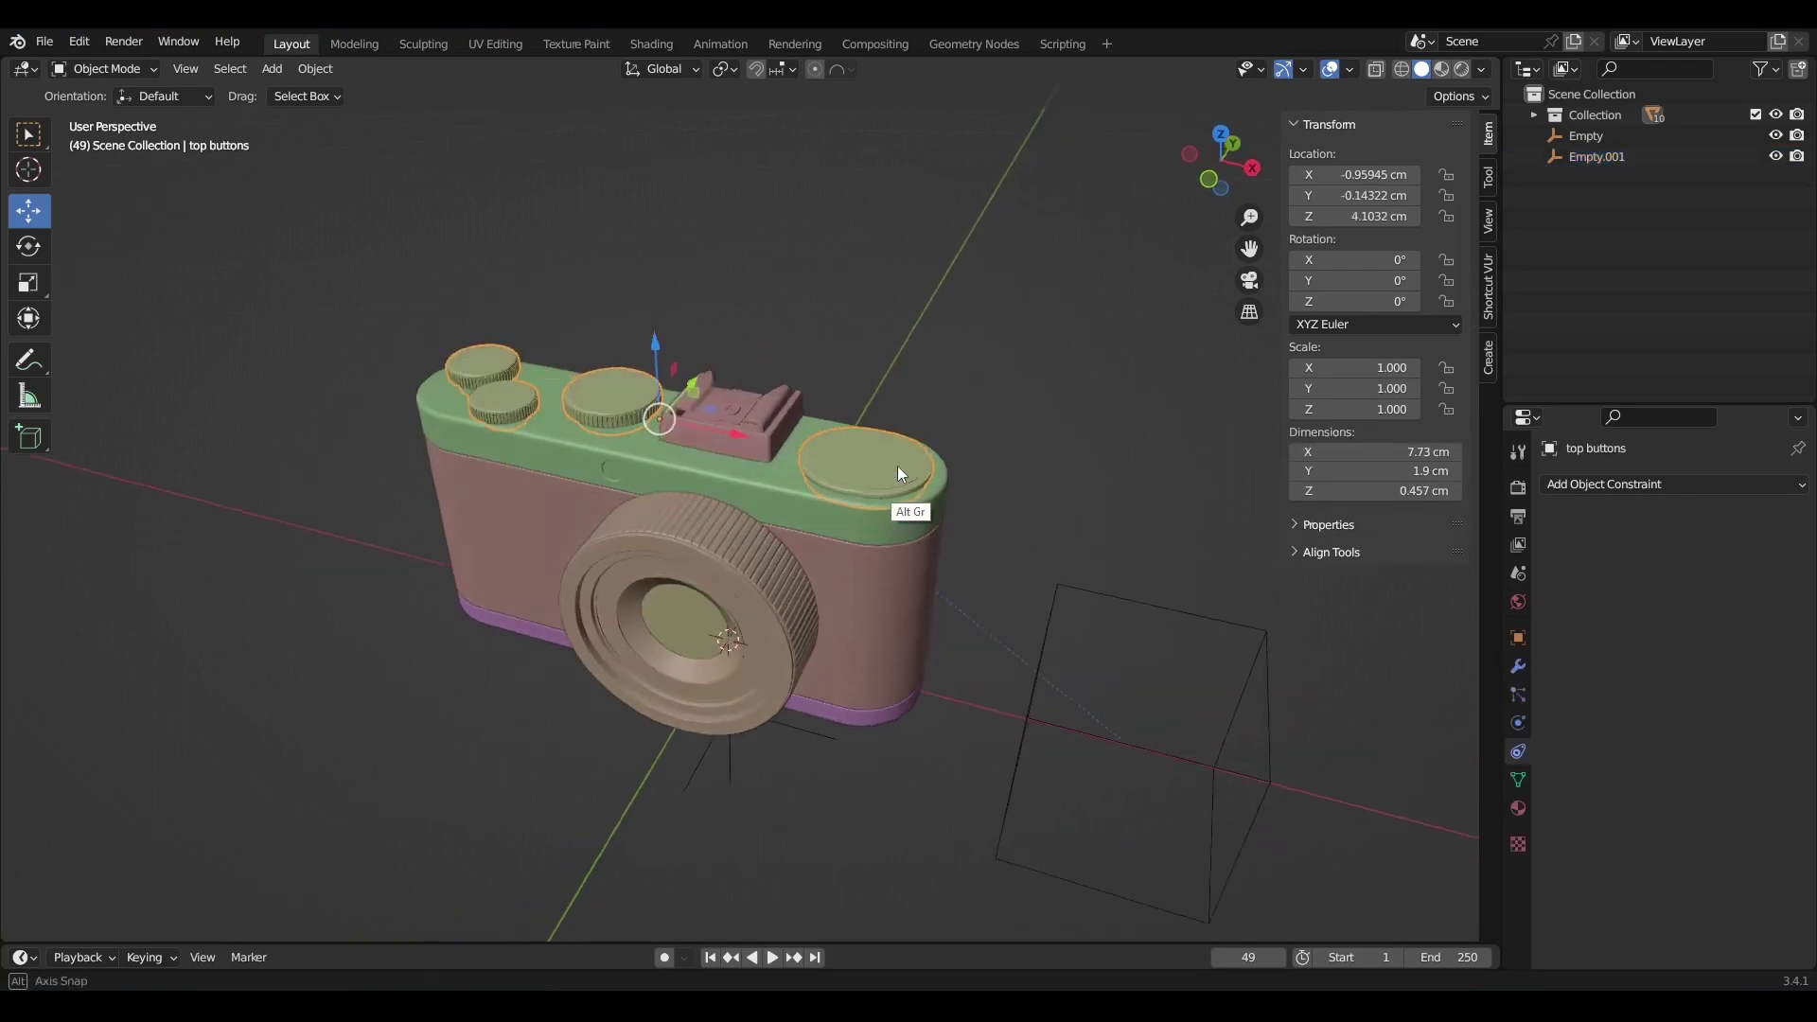
click(768, 496)
shift+click(743, 398)
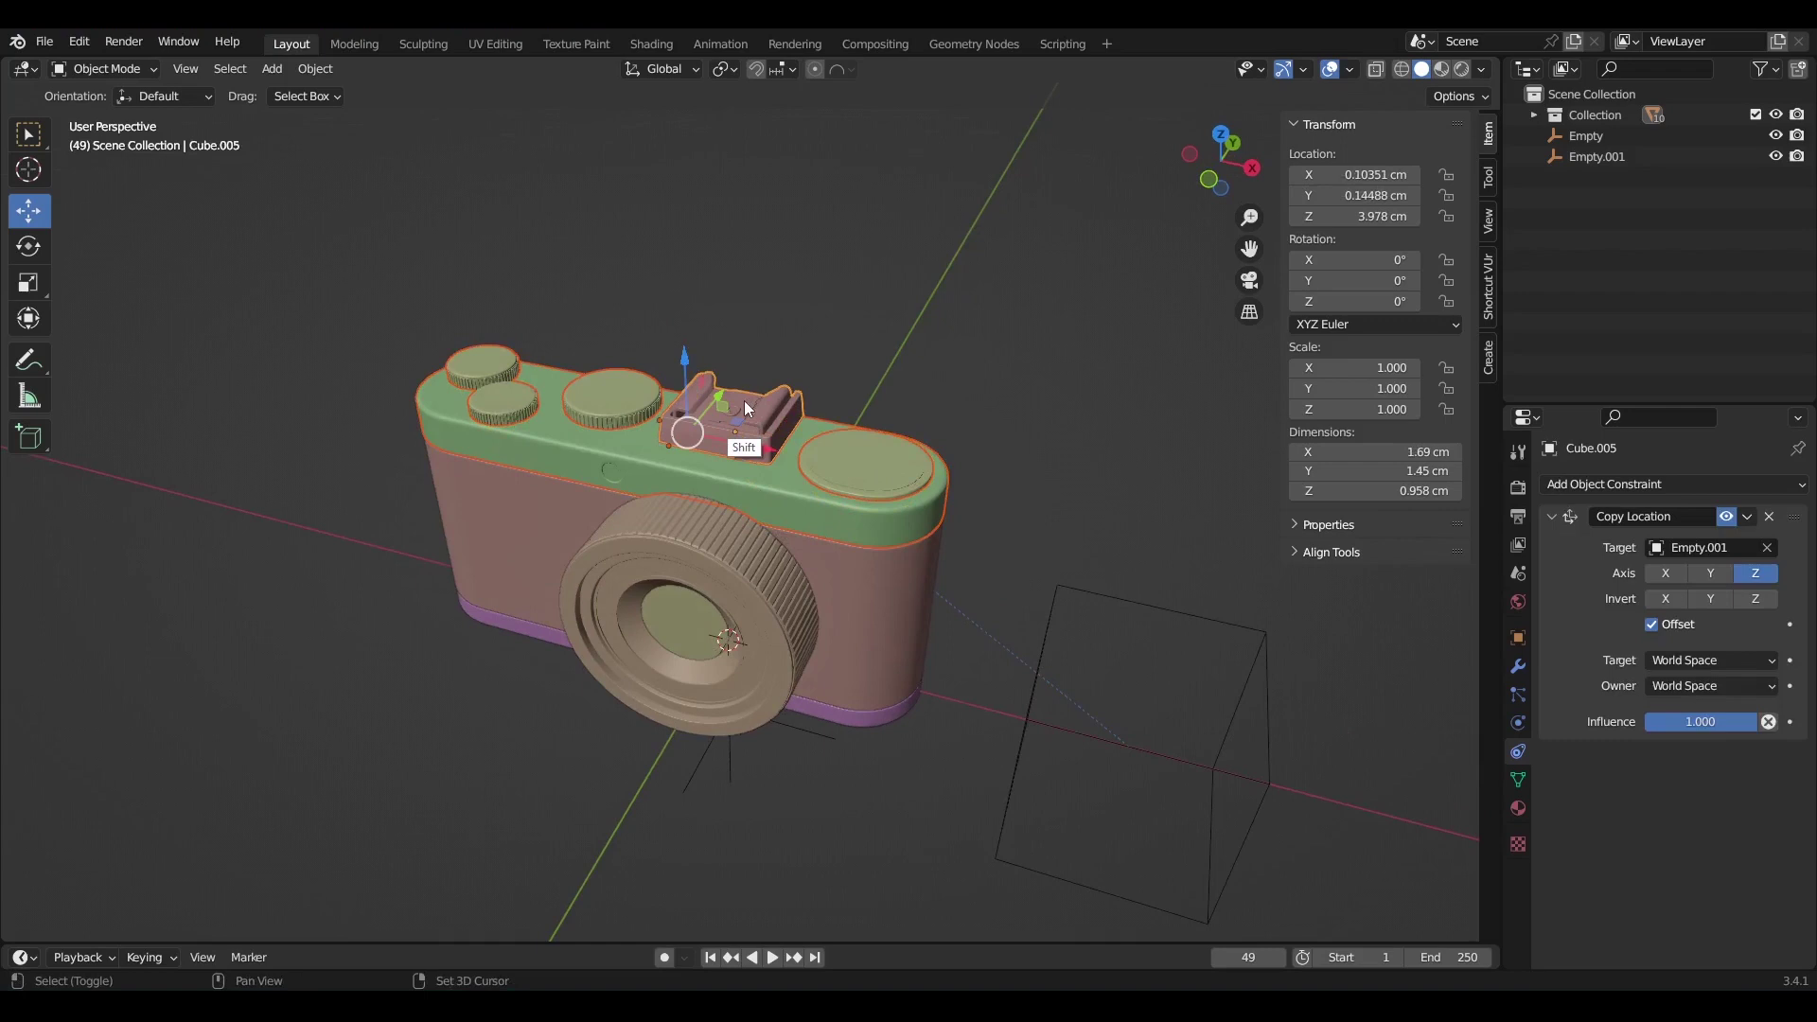
click(1748, 518)
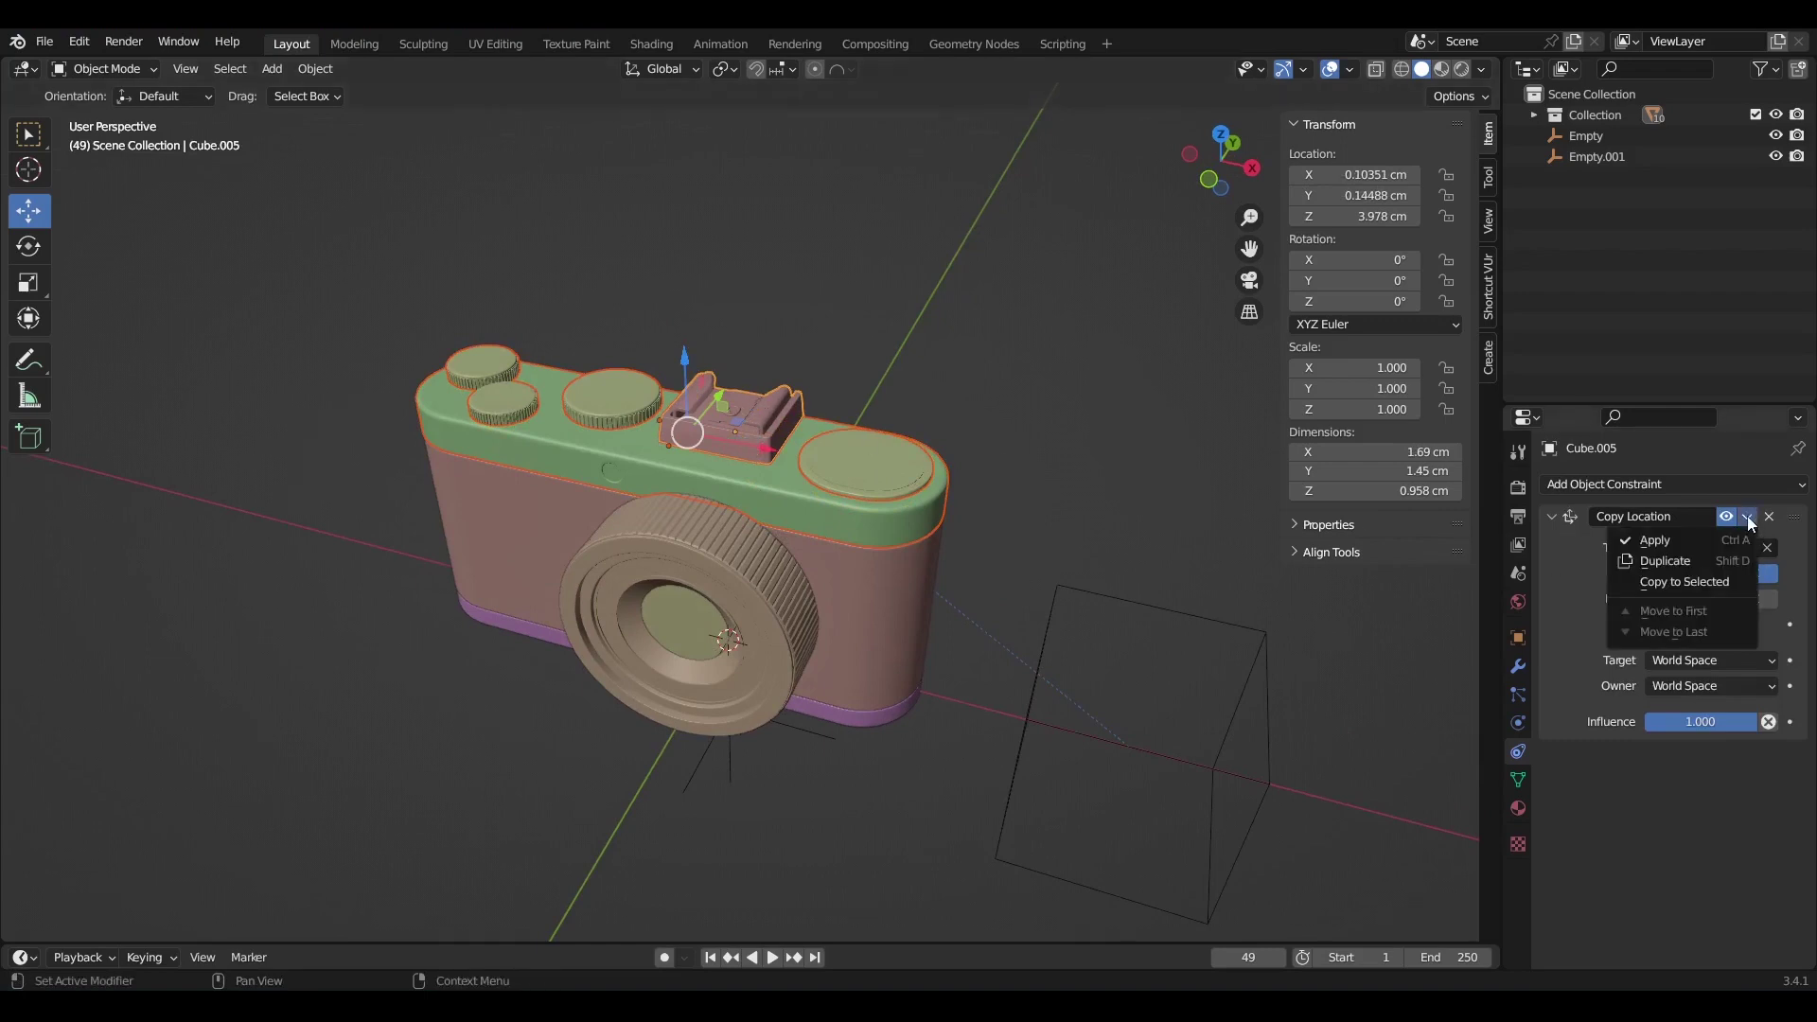
click(1690, 584)
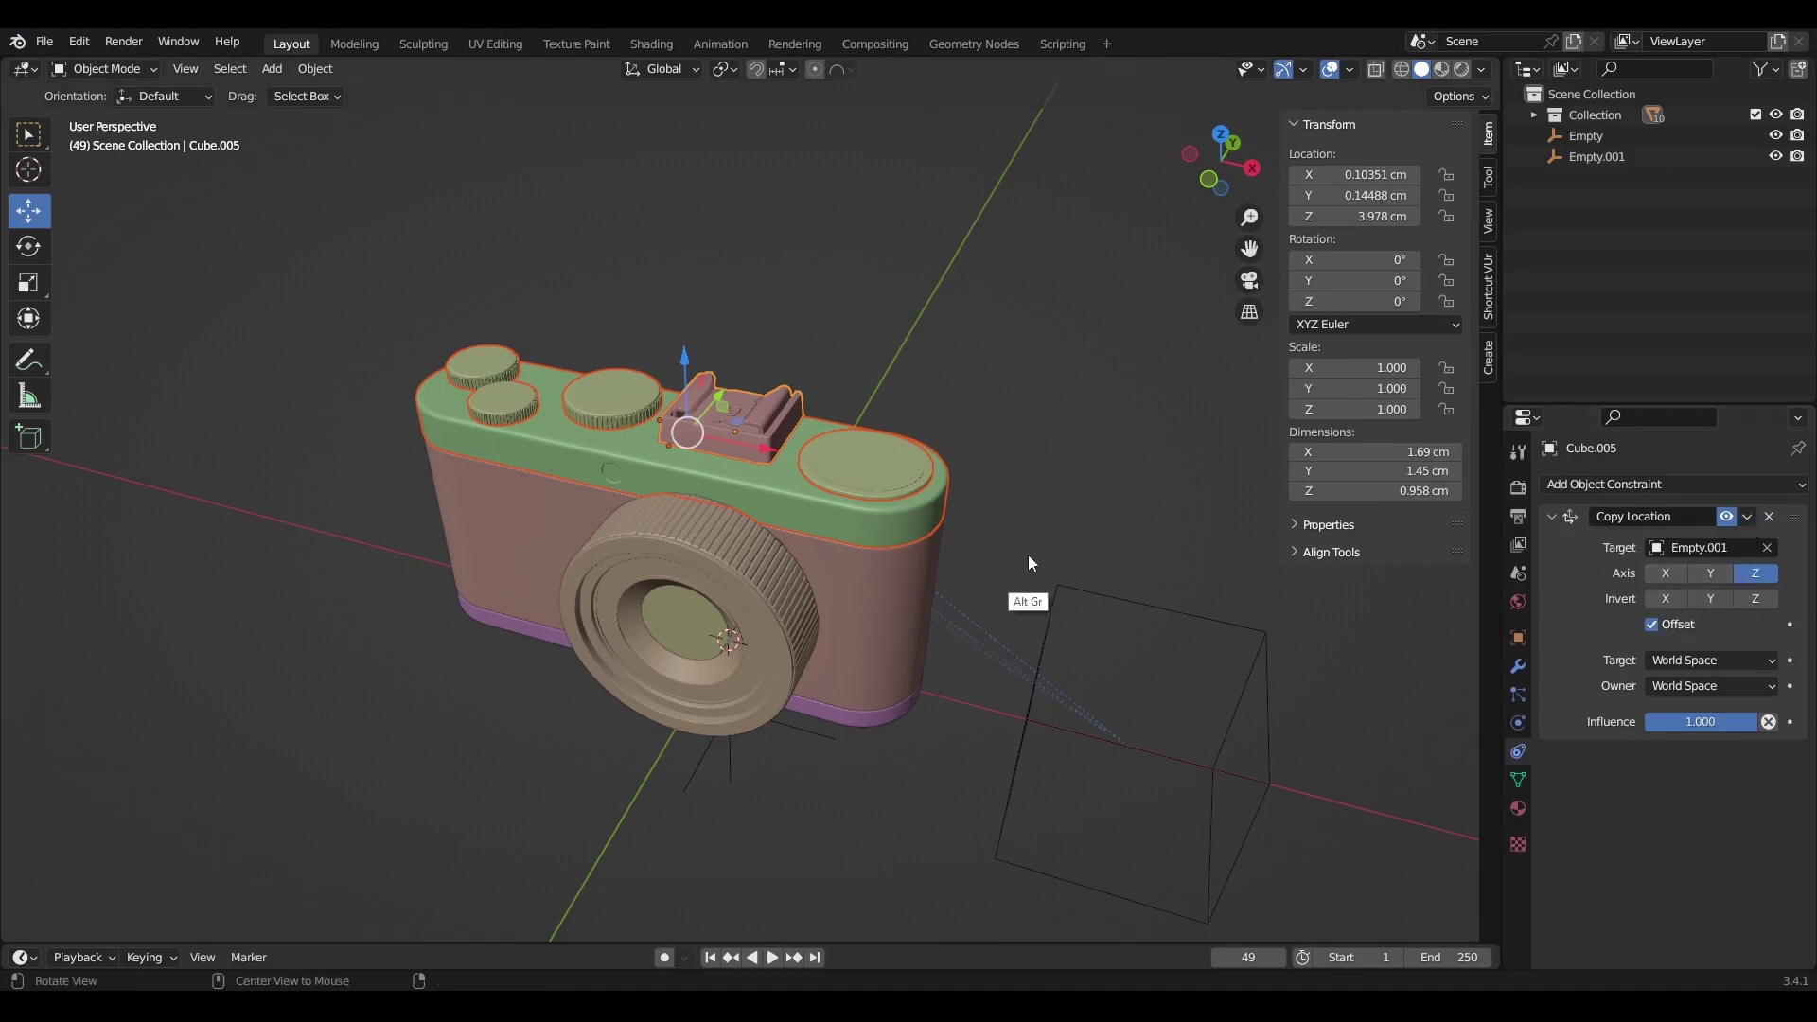
Raise Empty.001 so the camera's top parts lift together.
middle_drag(1030, 553, 1045, 511)
click(1063, 530)
drag(1157, 583, 1082, 411)
middle_drag(1079, 407, 836, 428)
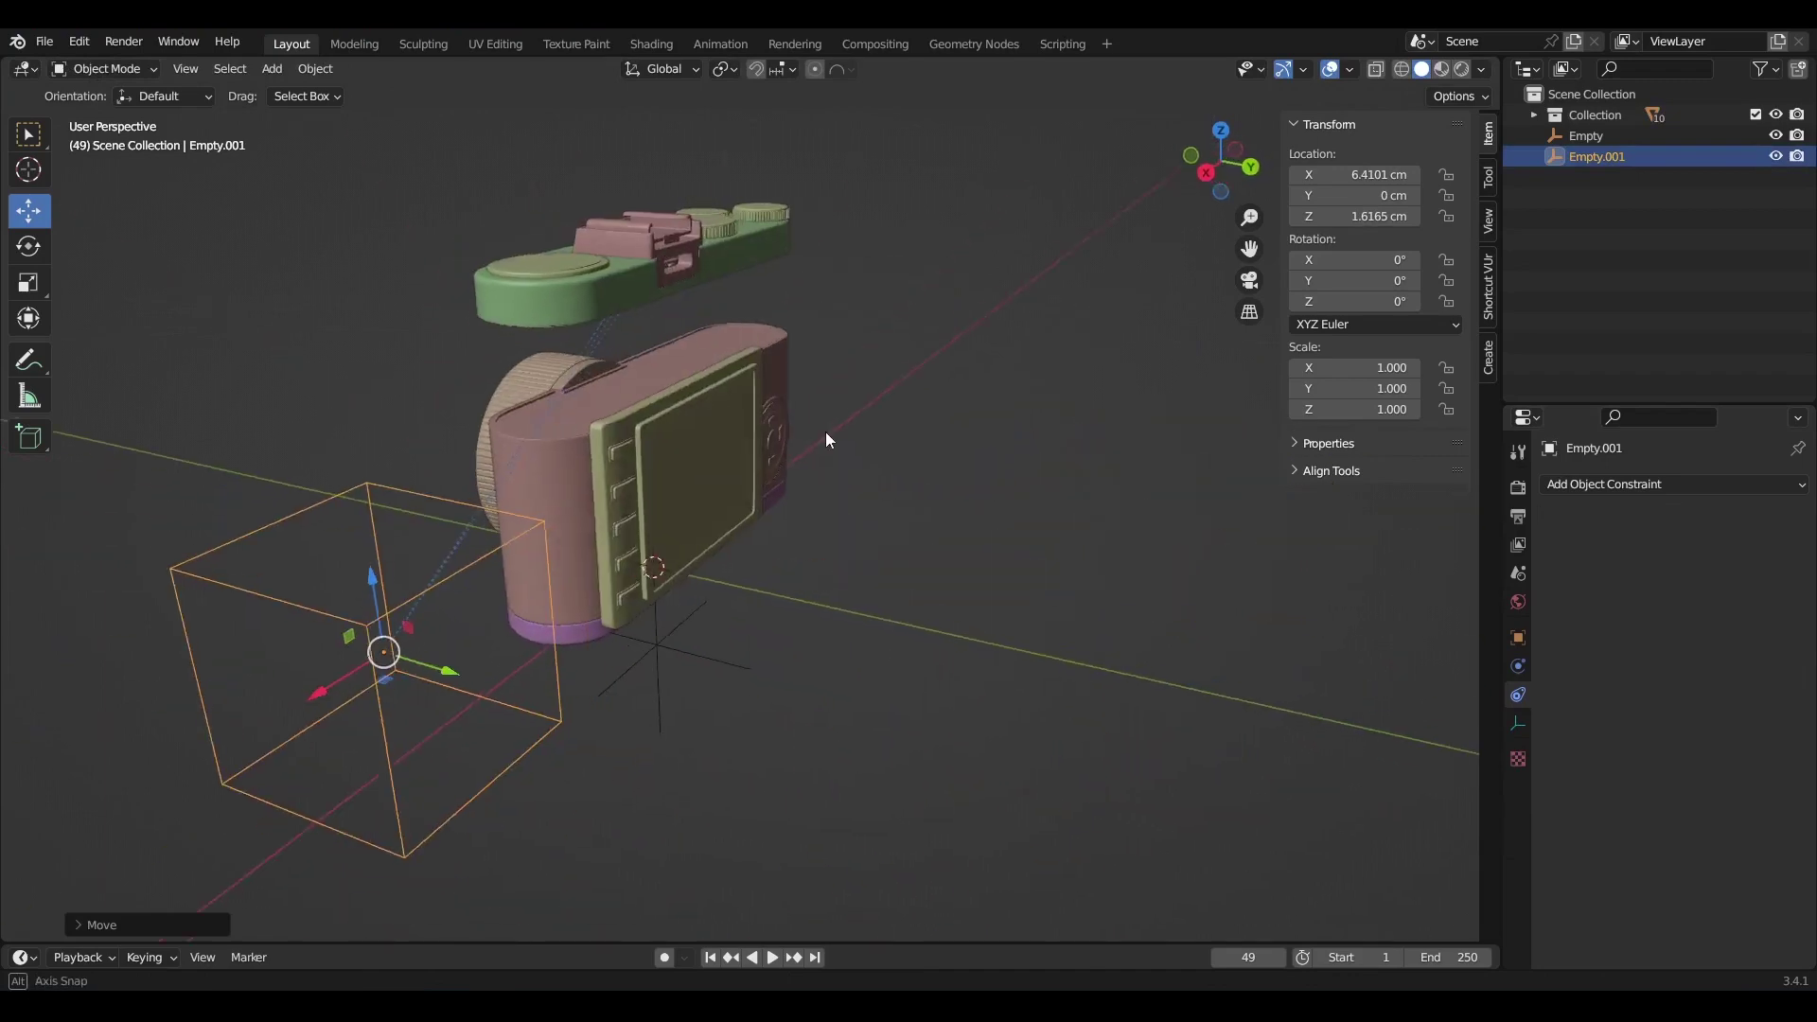
shift+middle_drag(906, 487, 963, 557)
middle_drag(964, 557, 861, 507)
shift+middle_drag(759, 402, 772, 376)
alt+drag(764, 407, 782, 428)
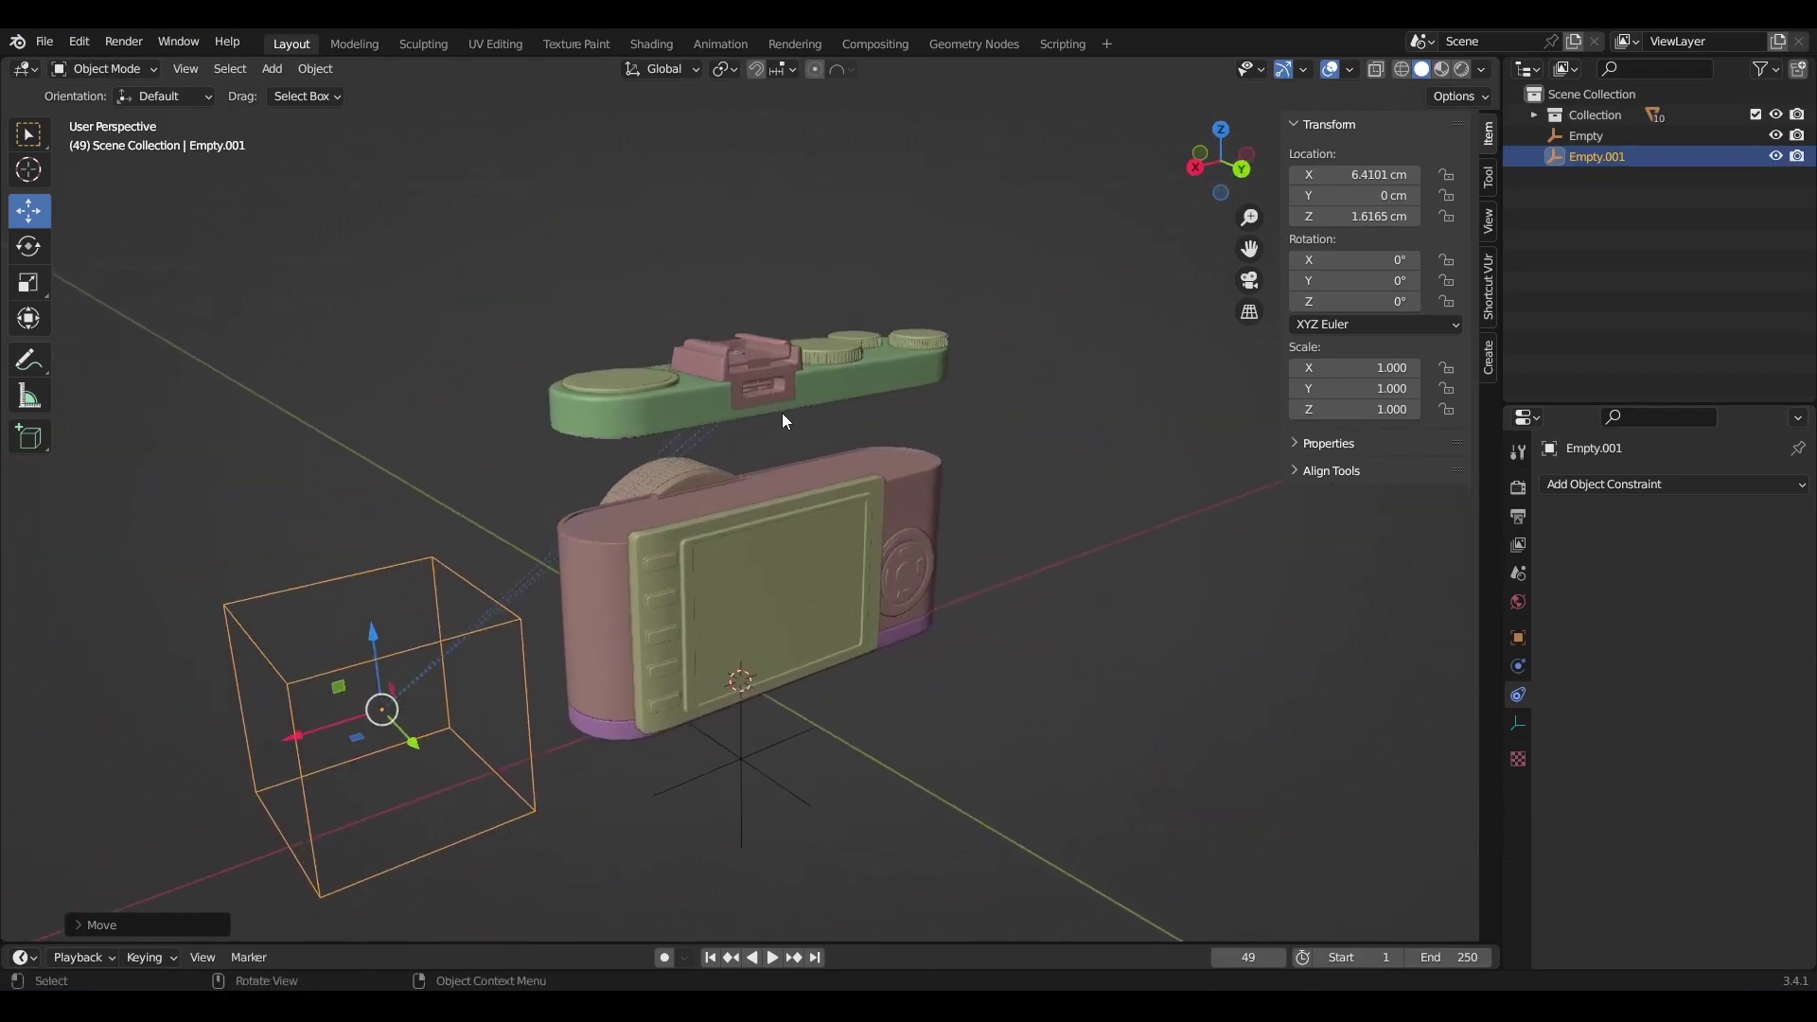
click(712, 417)
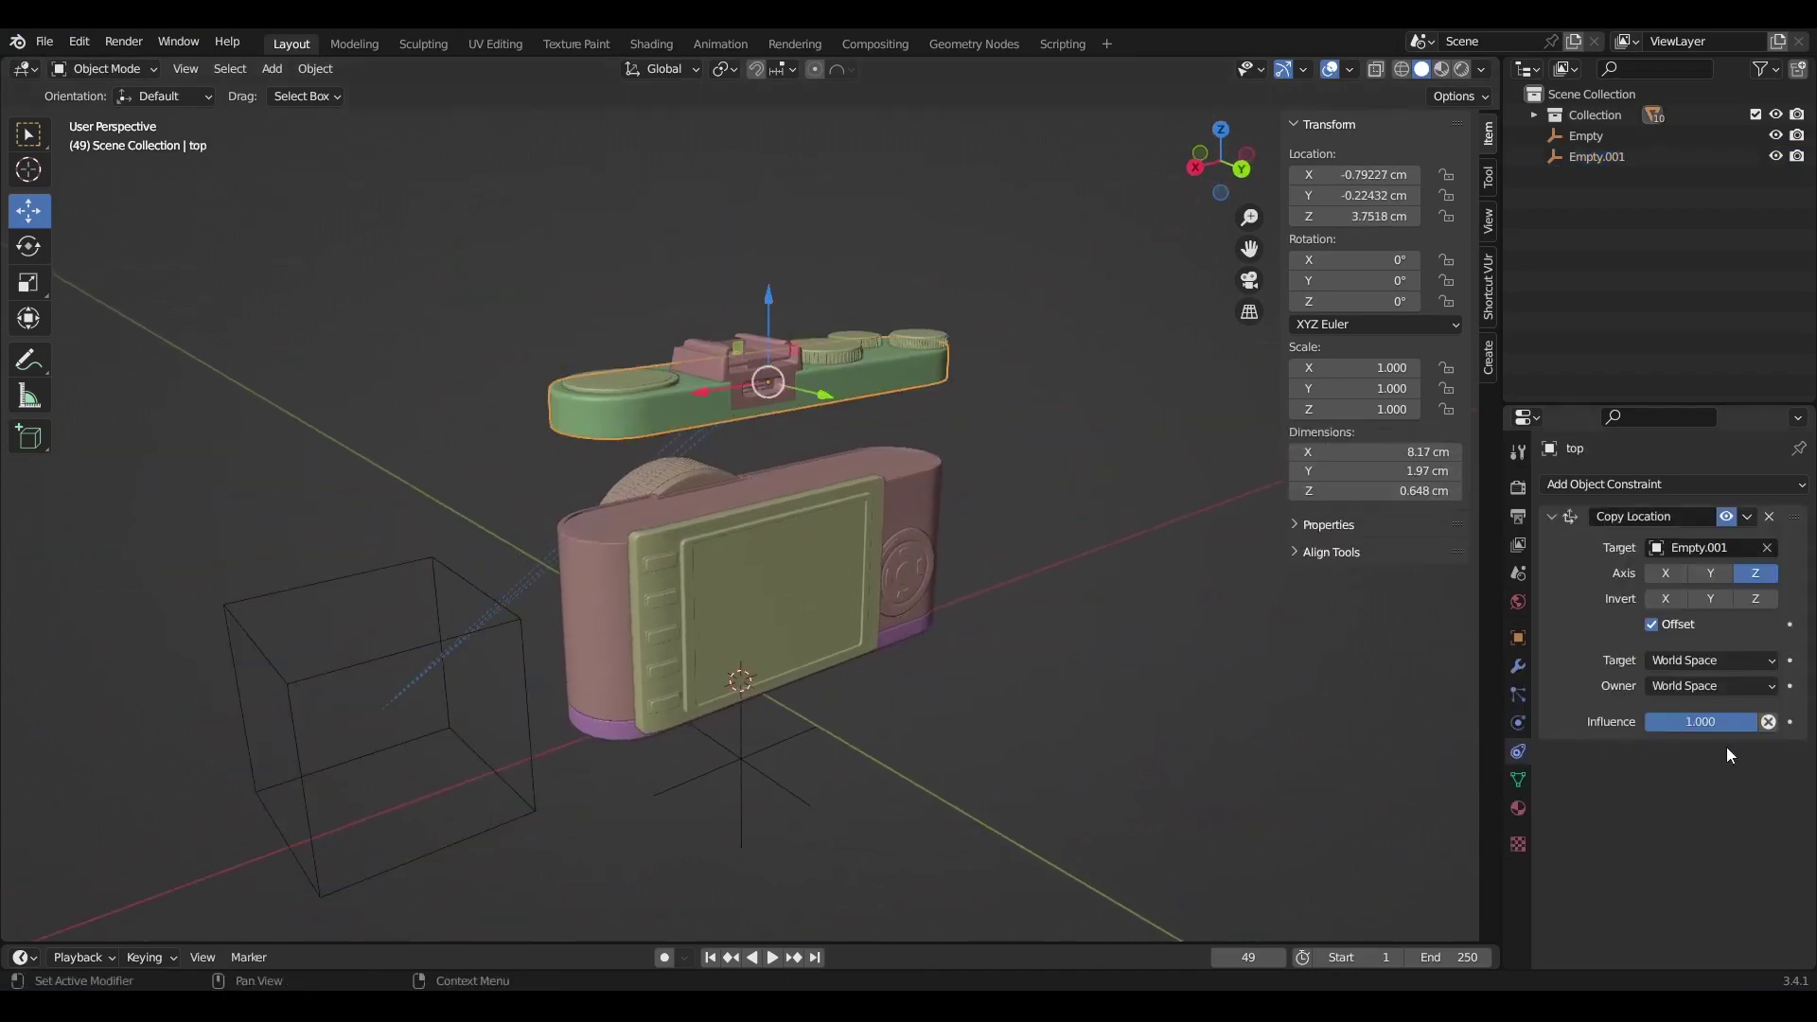
Set top buttons' influence to 0.736 and top body's to 0.463, raising Empty.001 higher.
drag(1741, 724, 1742, 720)
click(619, 392)
drag(1746, 725, 1718, 725)
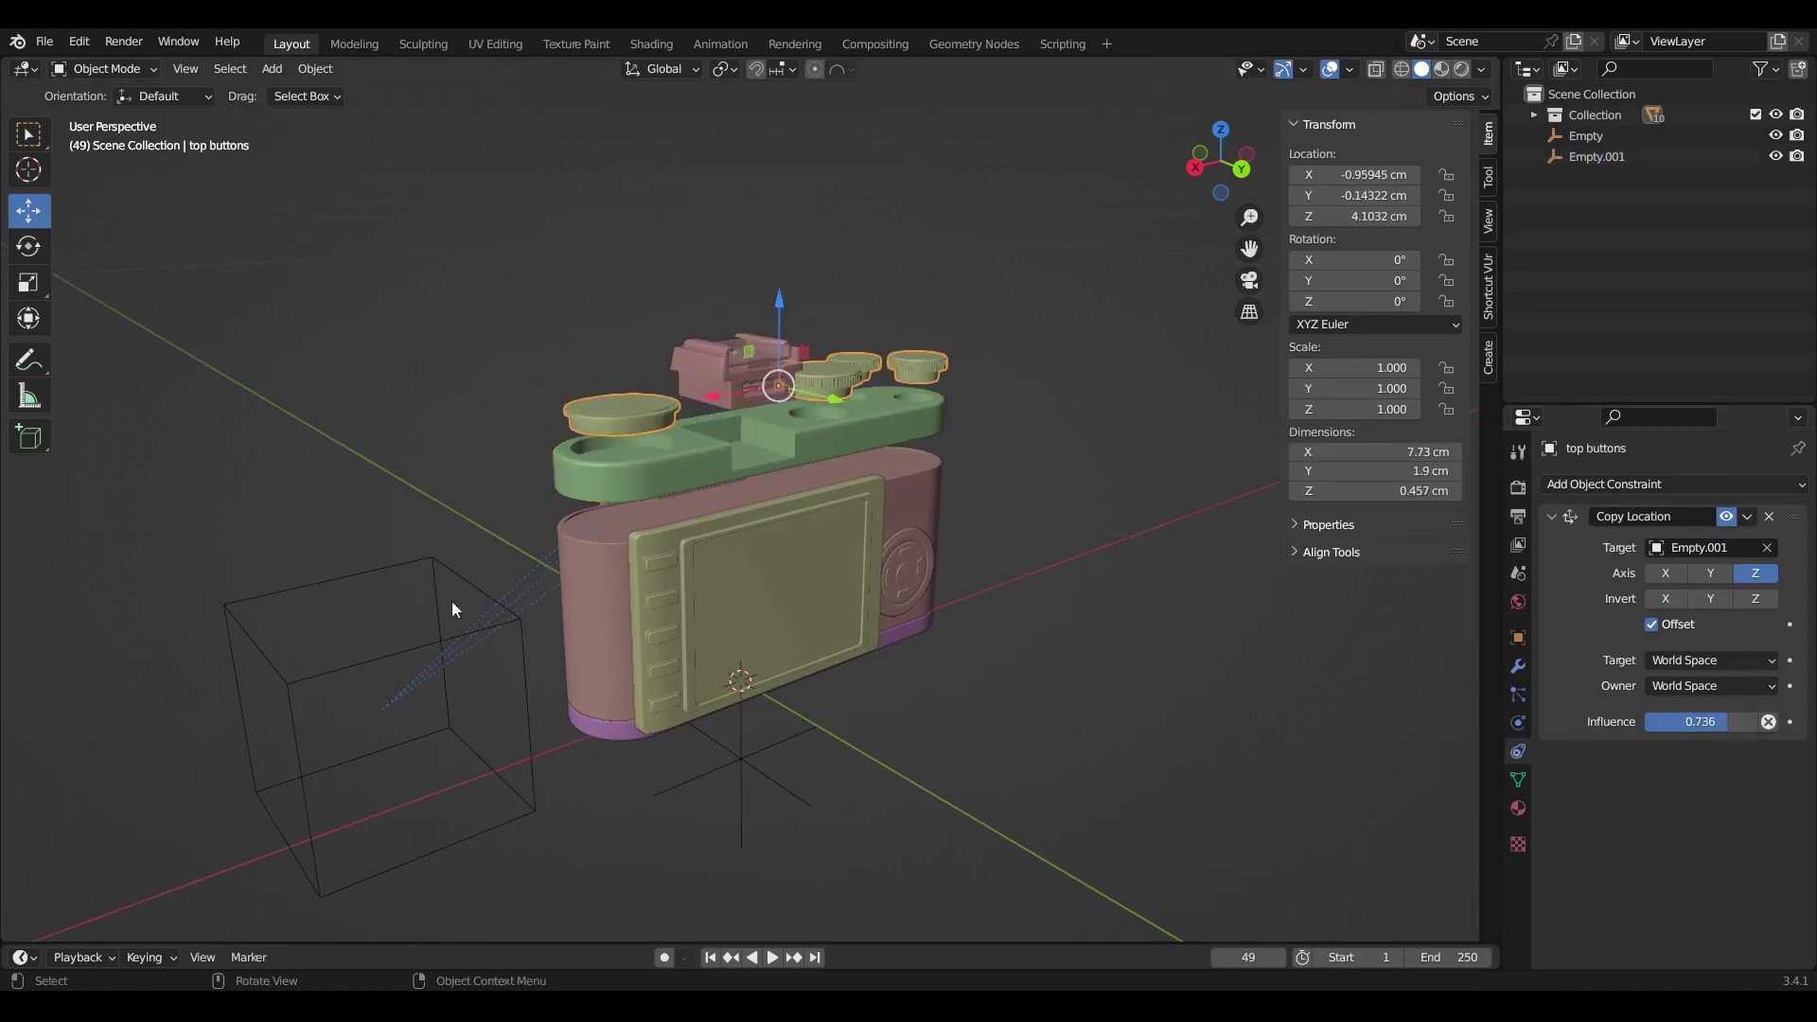
click(413, 648)
drag(370, 630, 362, 554)
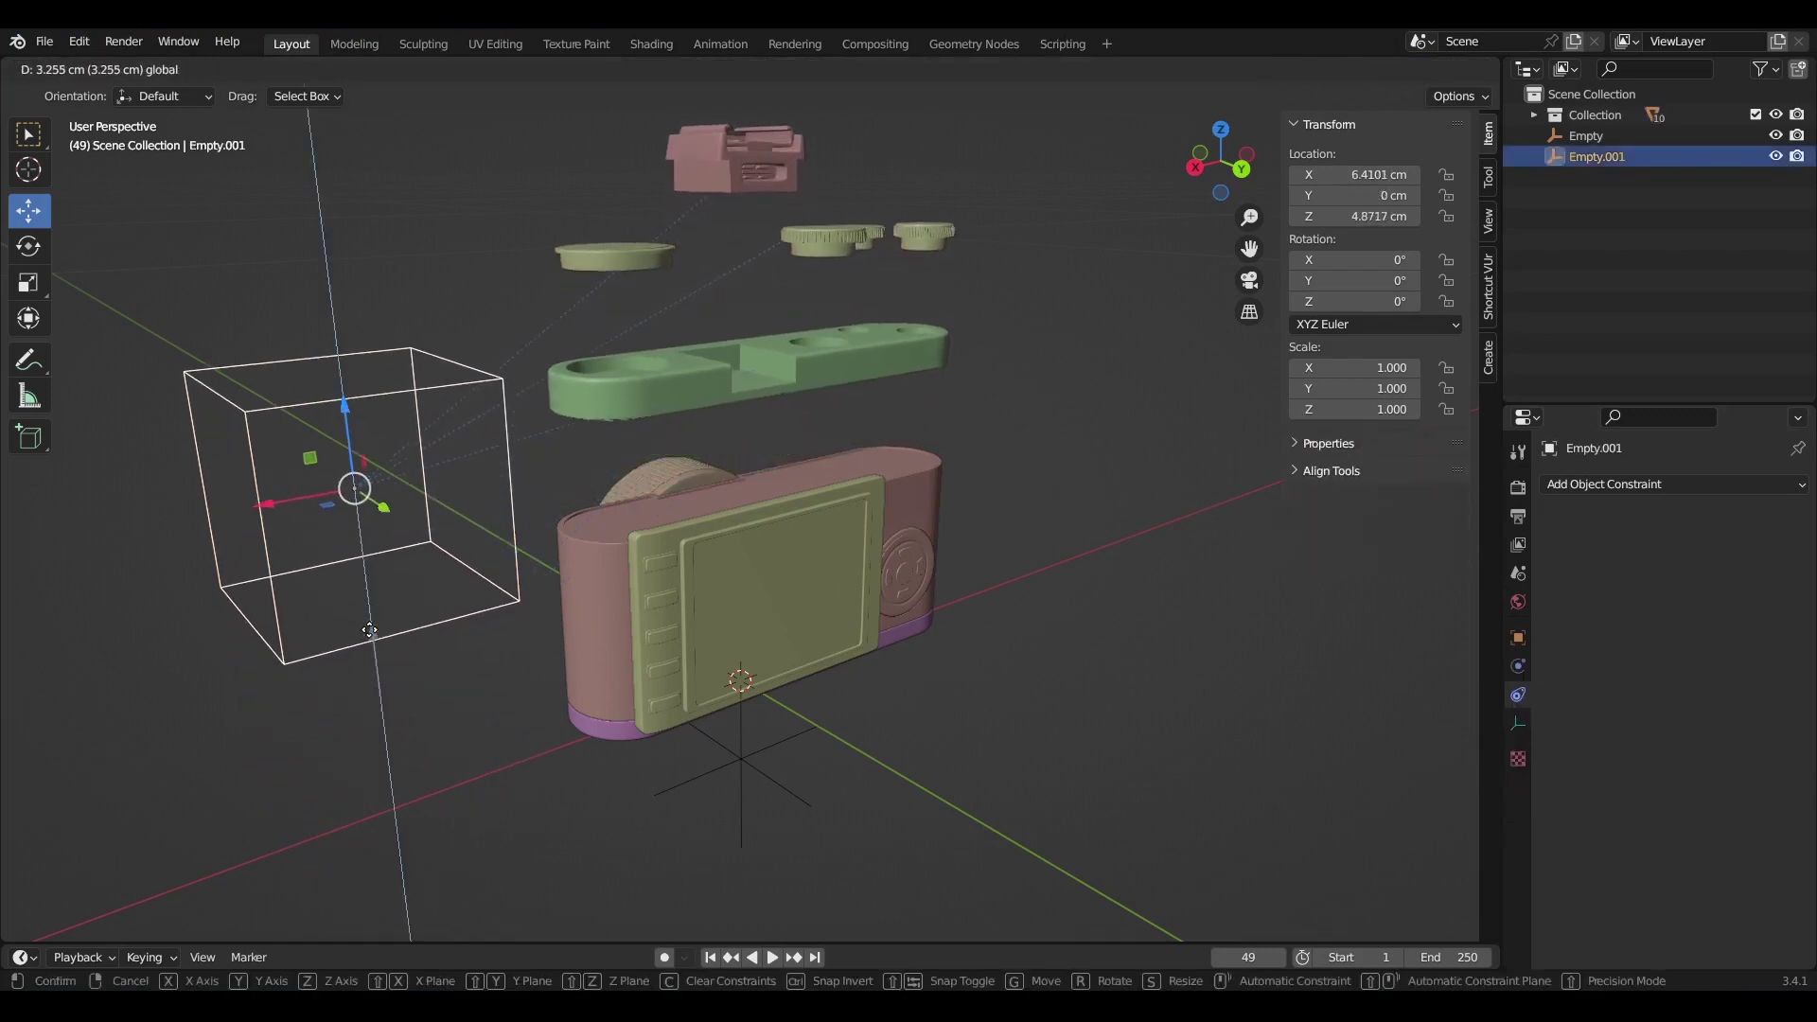
click(367, 530)
click(712, 438)
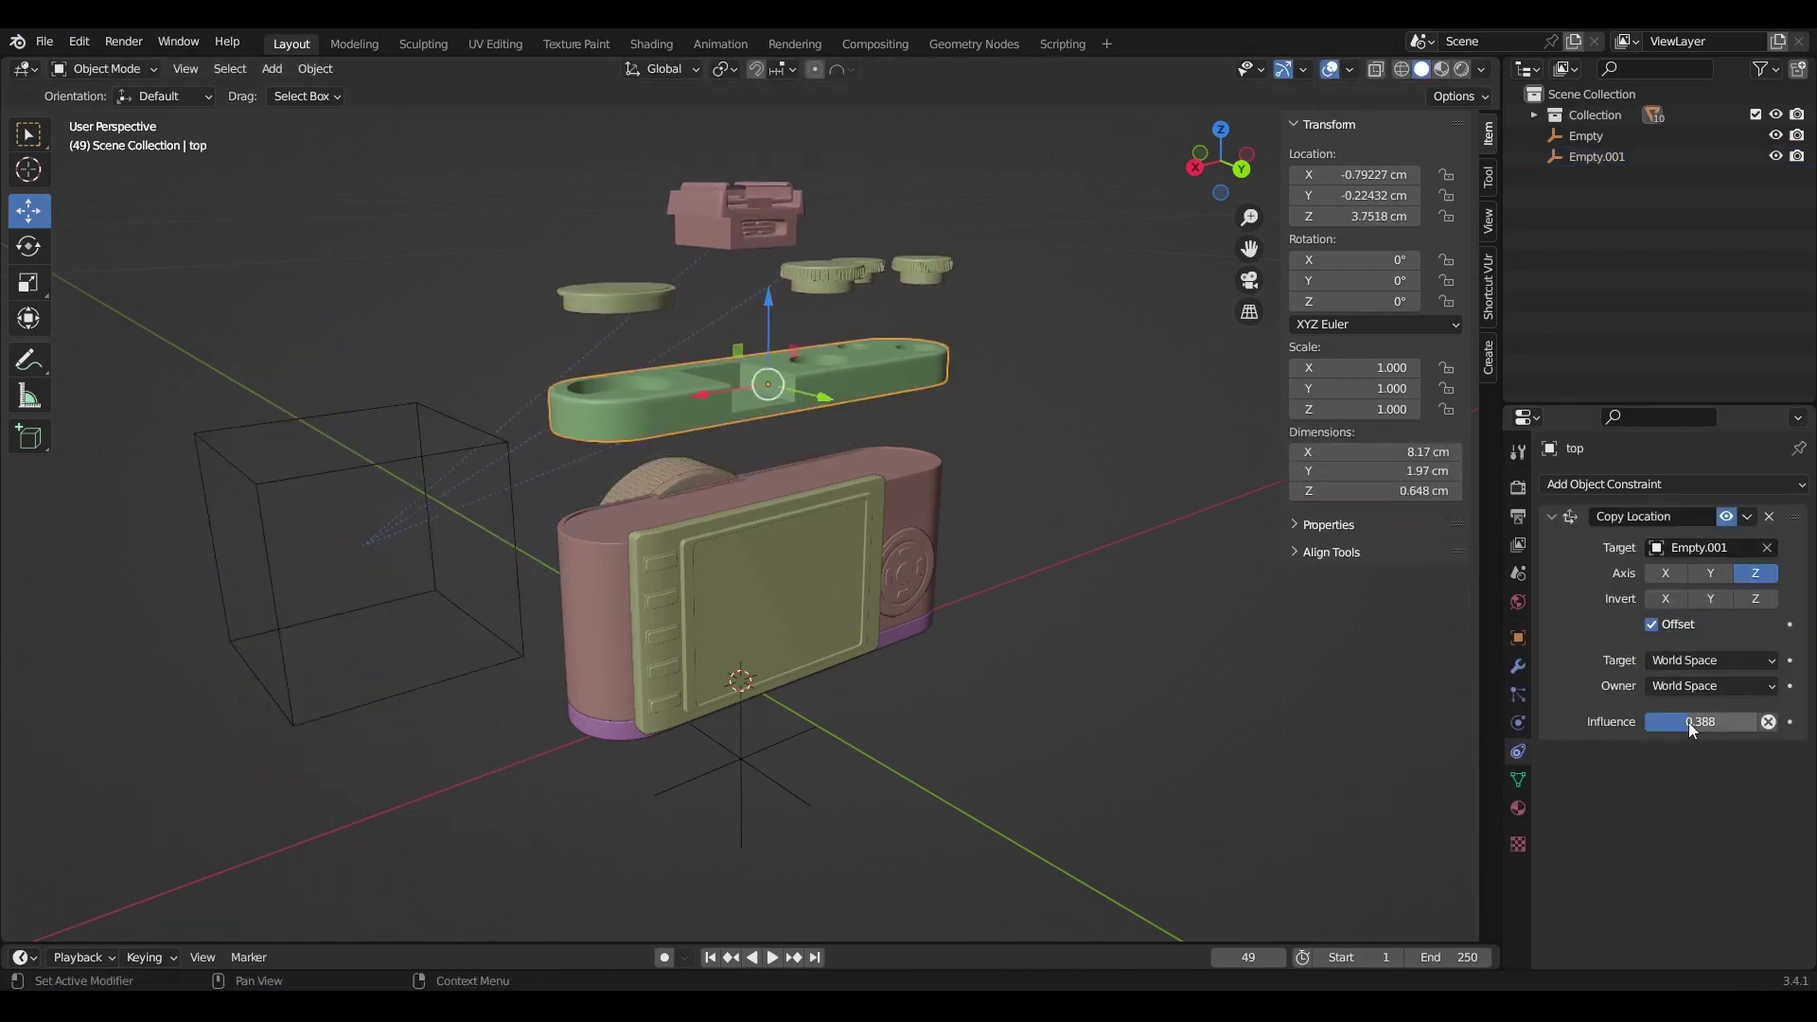
drag(1686, 721, 1691, 719)
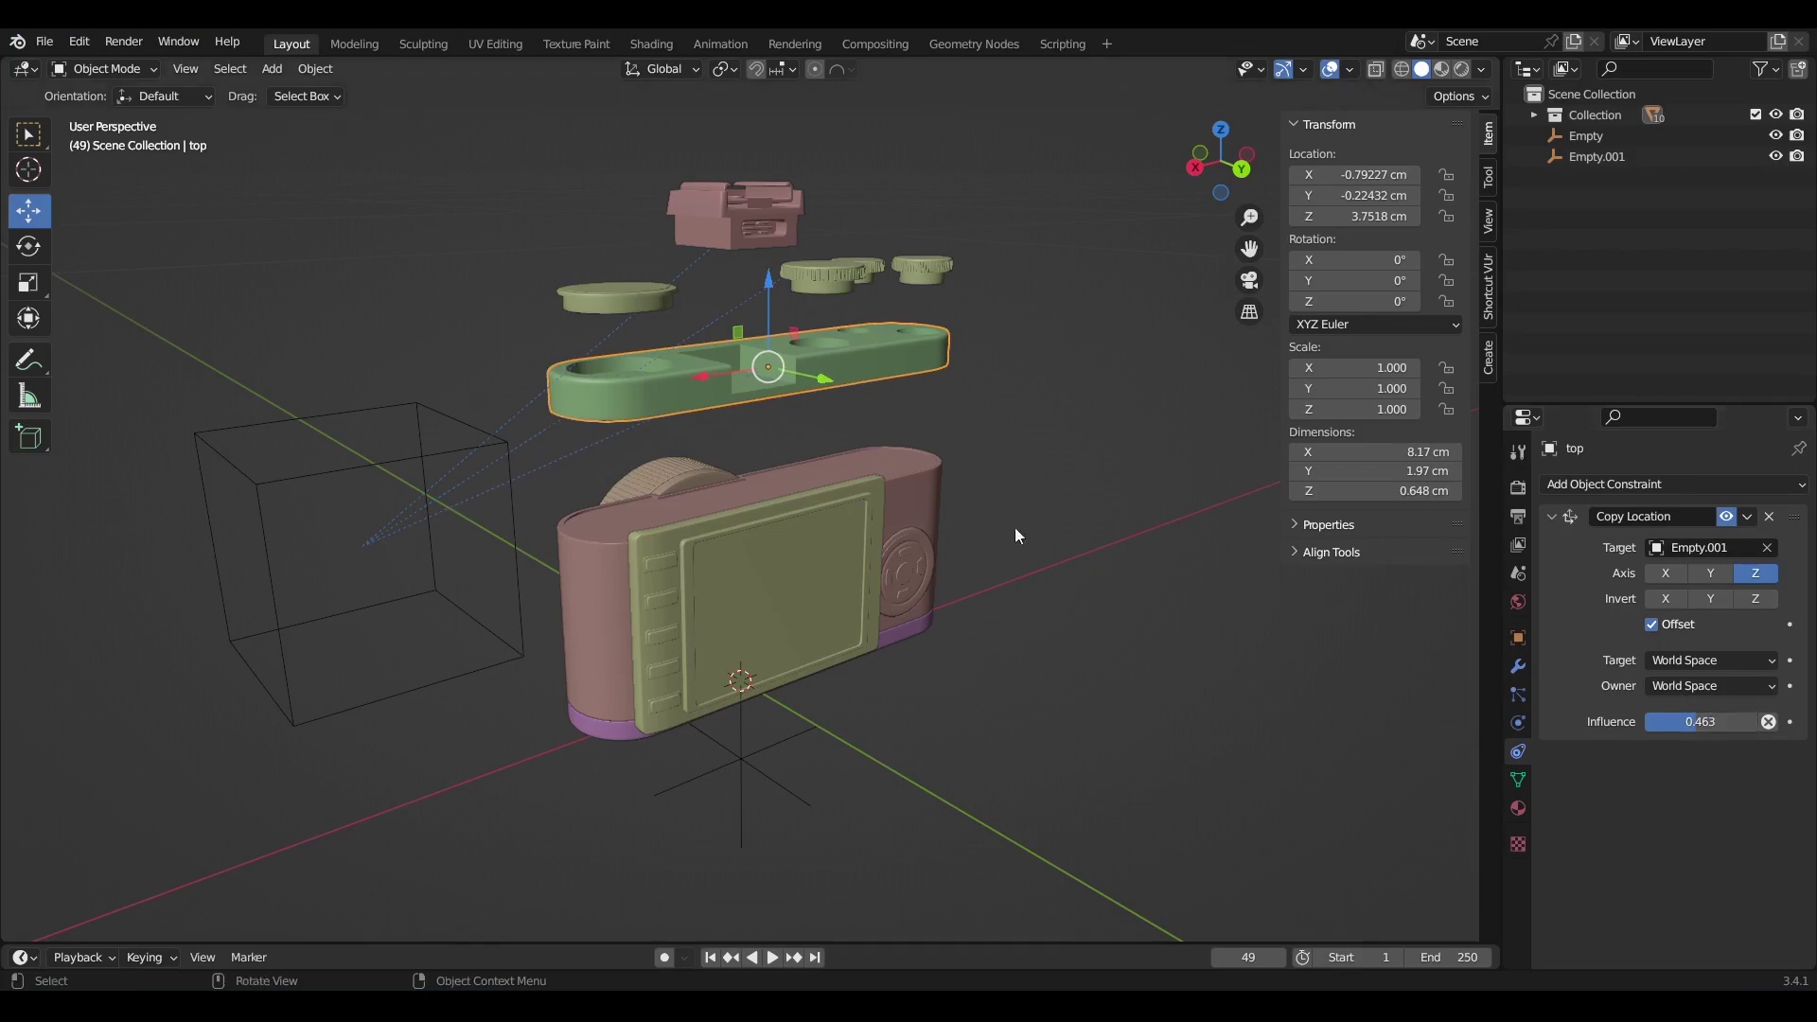
middle_drag(867, 515, 861, 360)
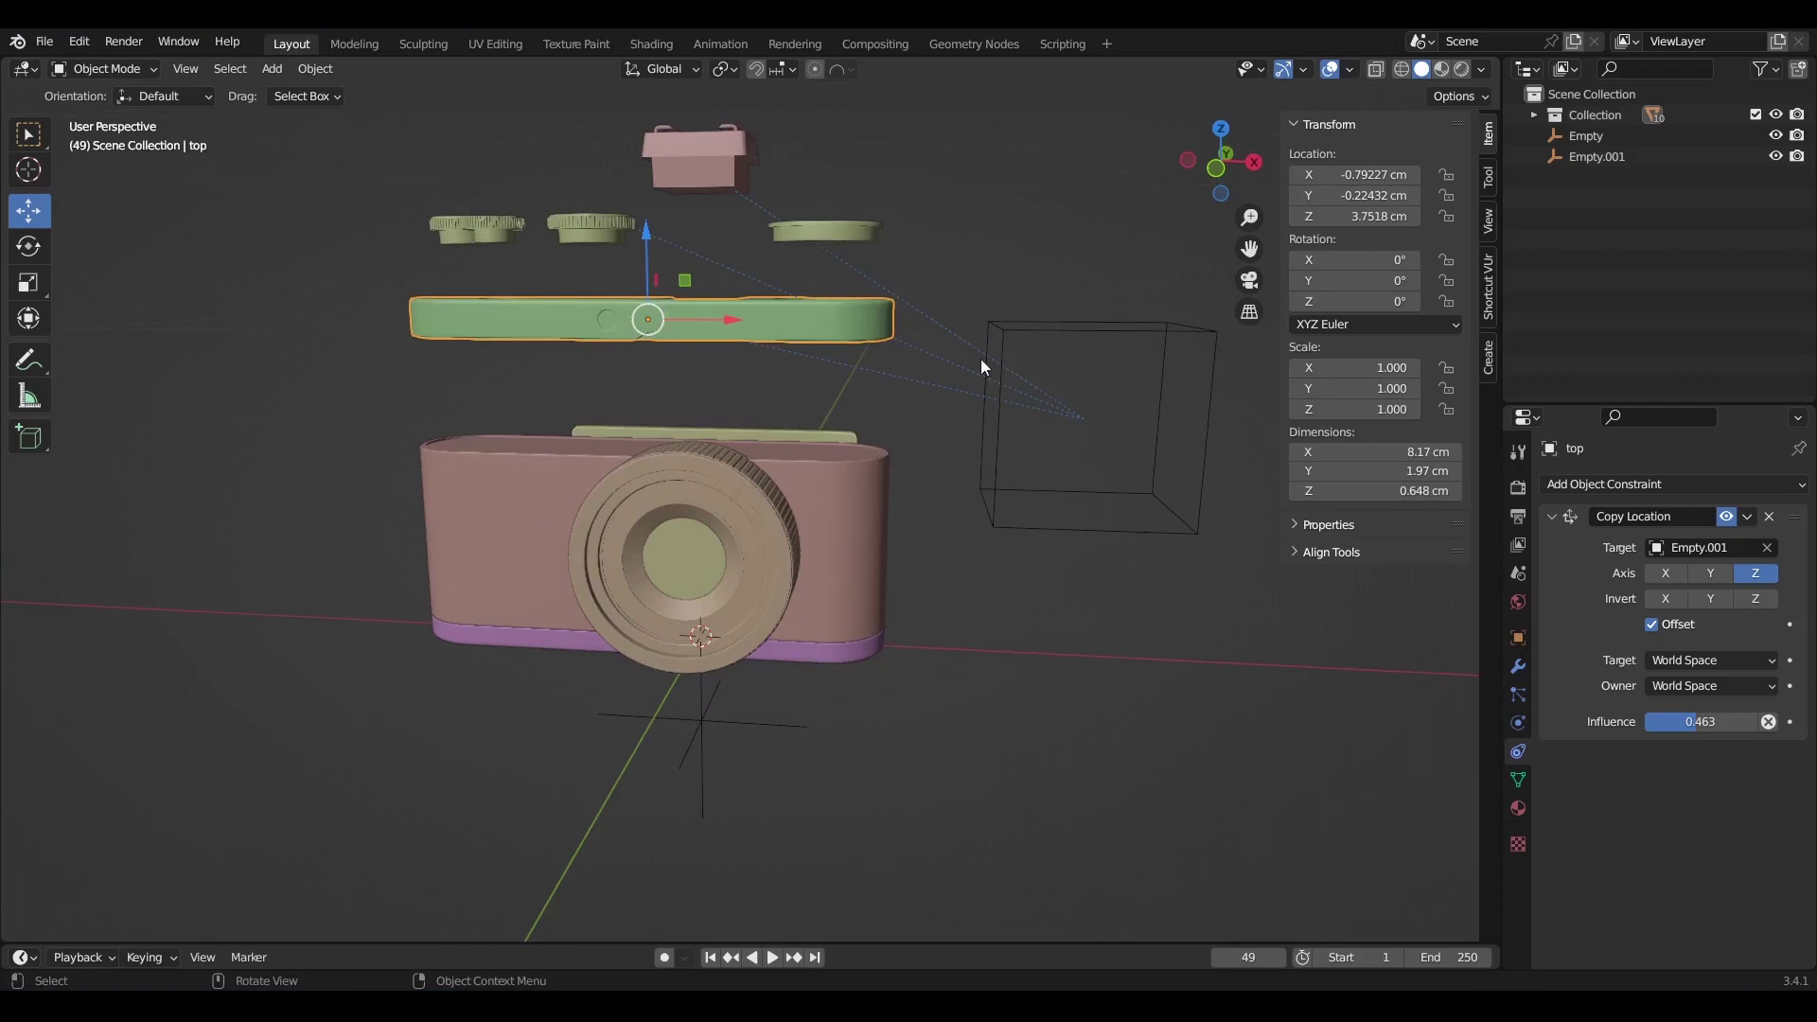
Copy the top body's Z-only constraint to the bottom base via Copy to Selected.
click(837, 655)
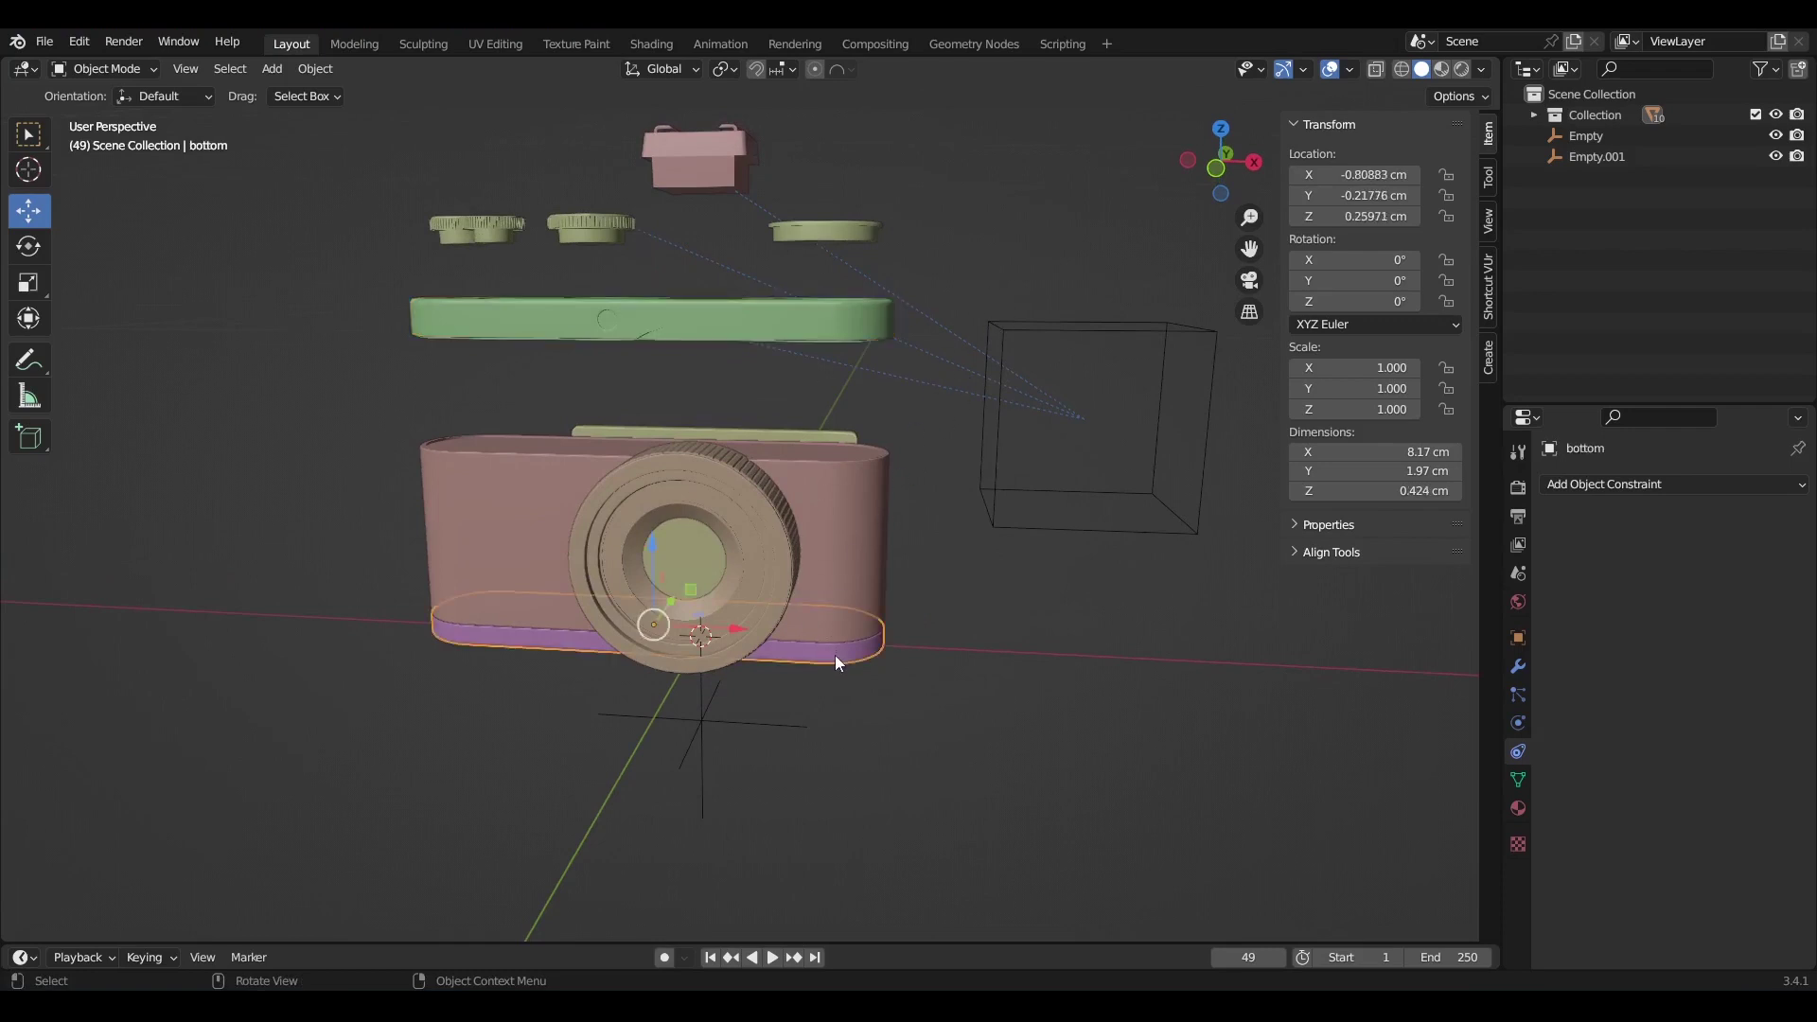
shift+click(838, 316)
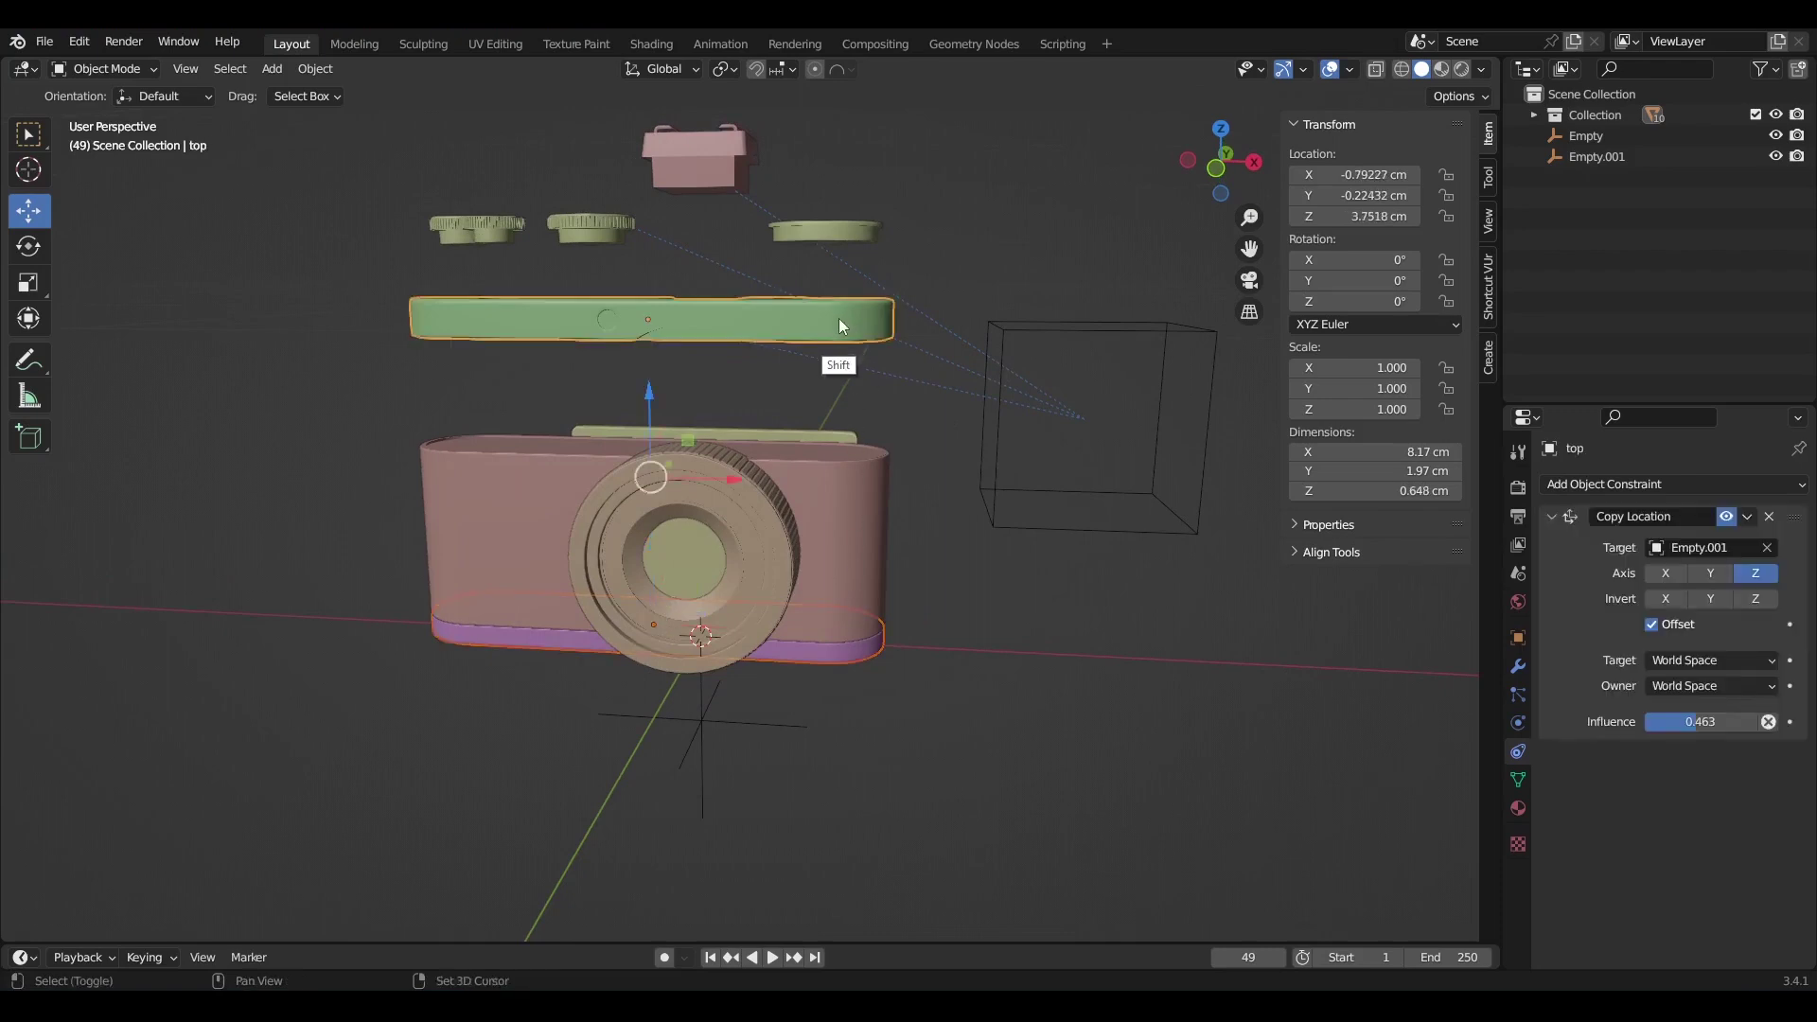
click(1748, 518)
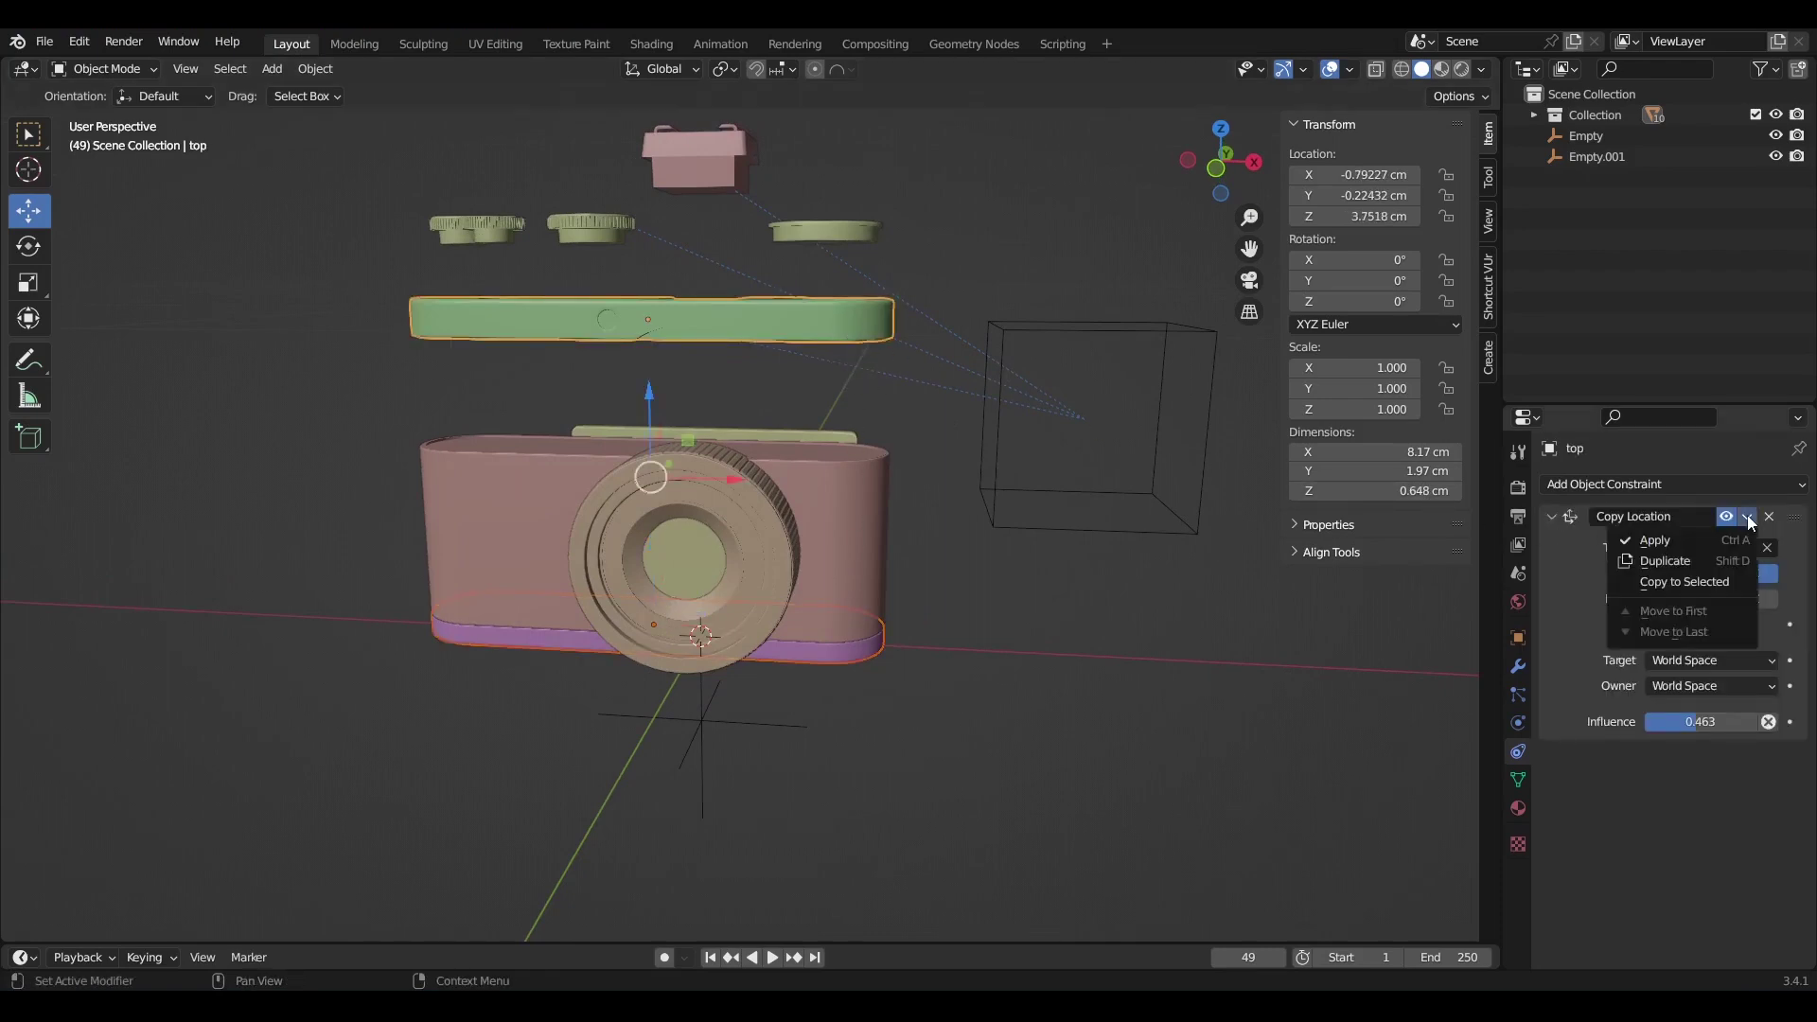
click(1674, 585)
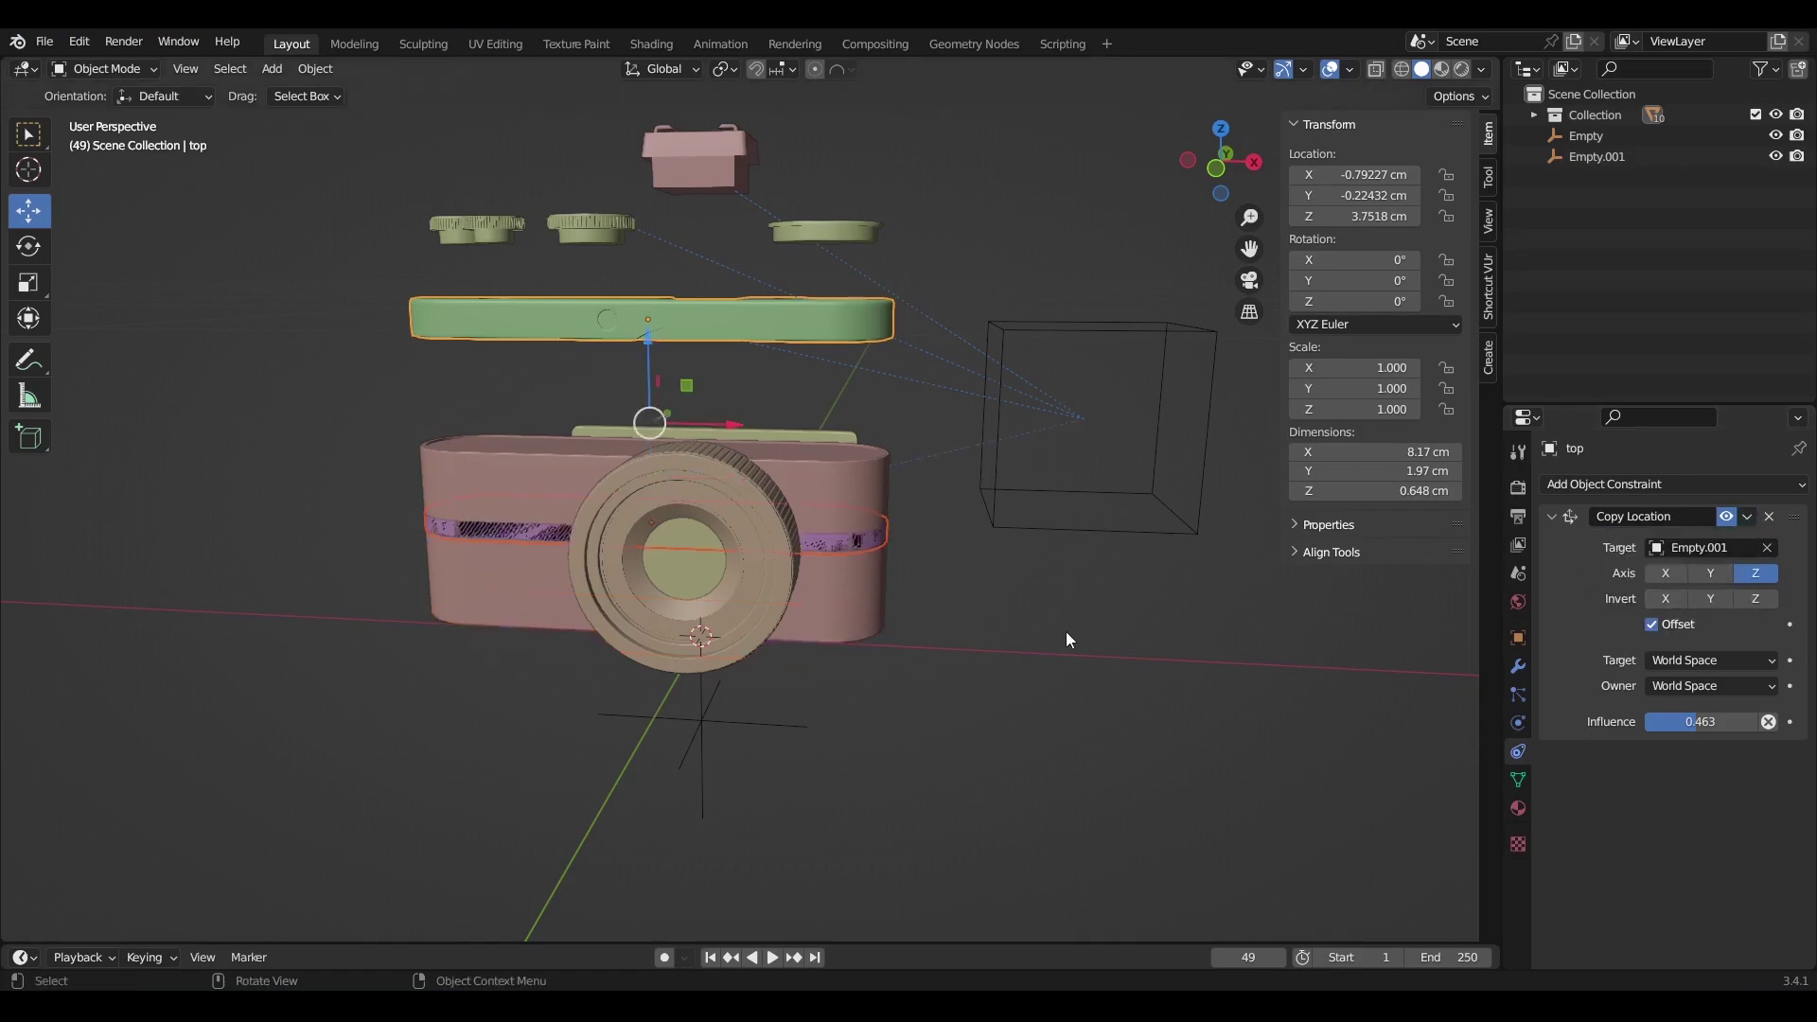
Enable Invert Z on the bottom base's constraint so it drops down.
click(1011, 619)
click(853, 547)
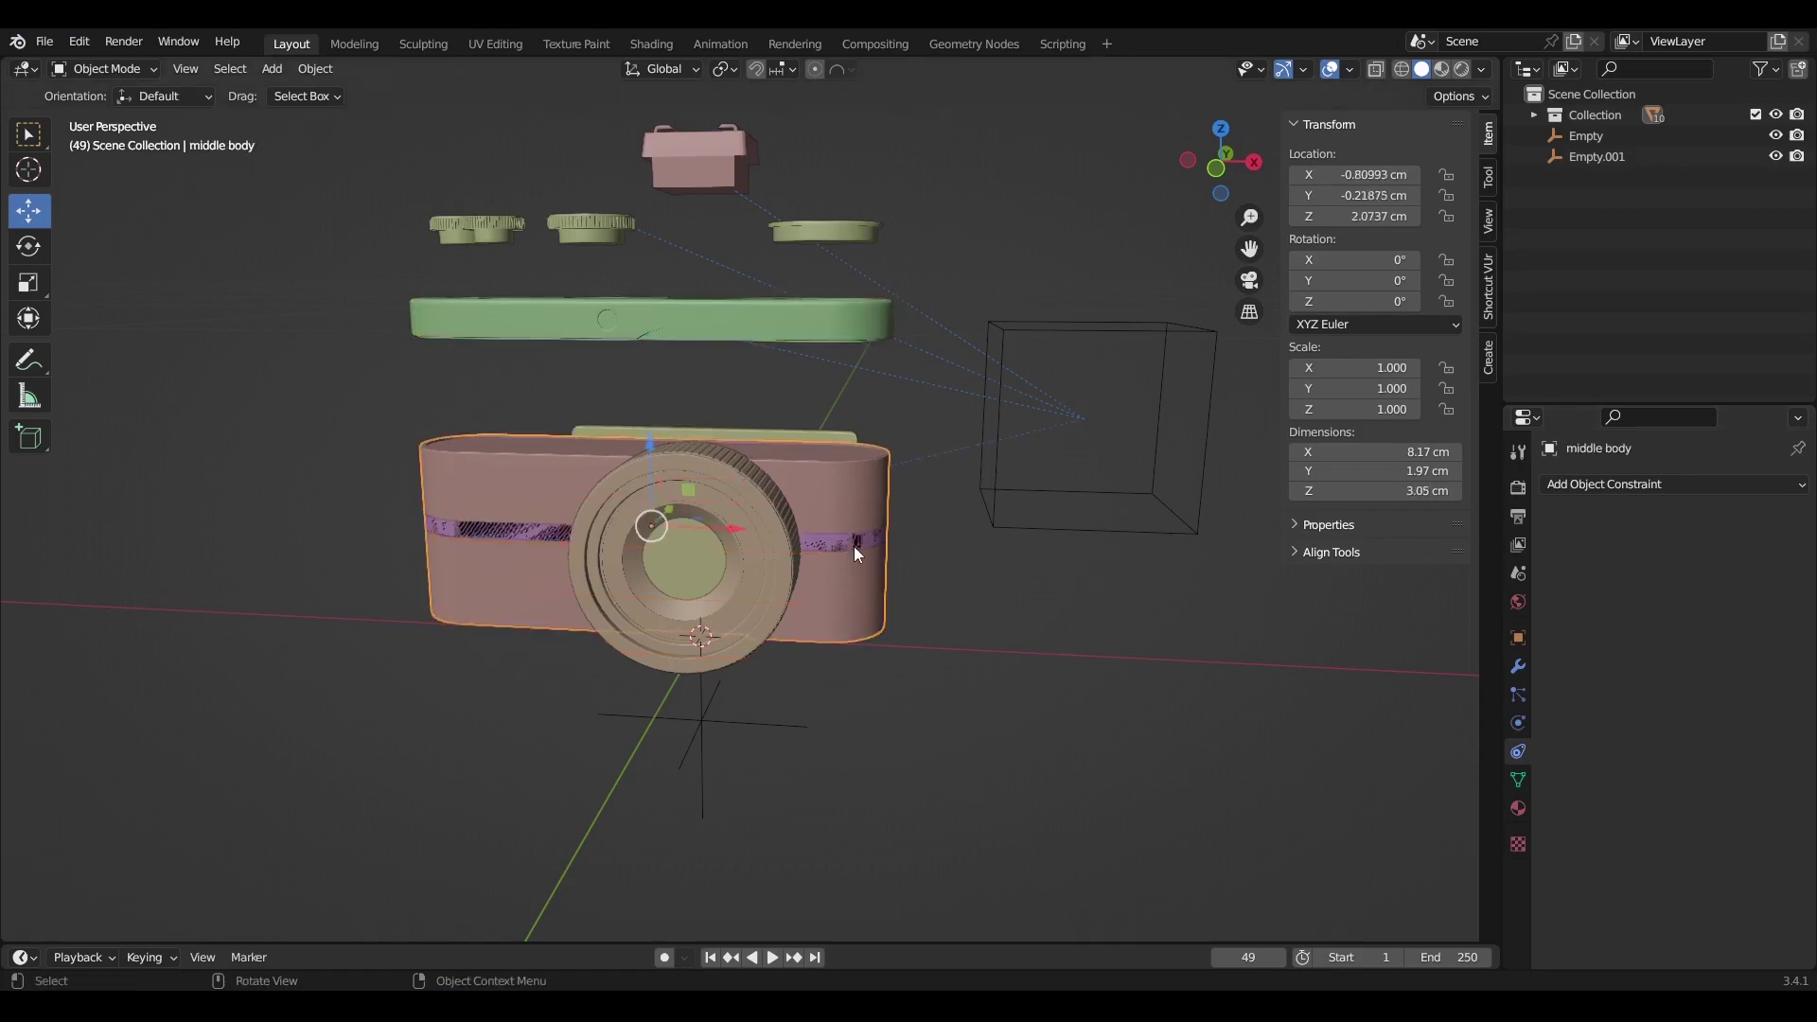
click(850, 540)
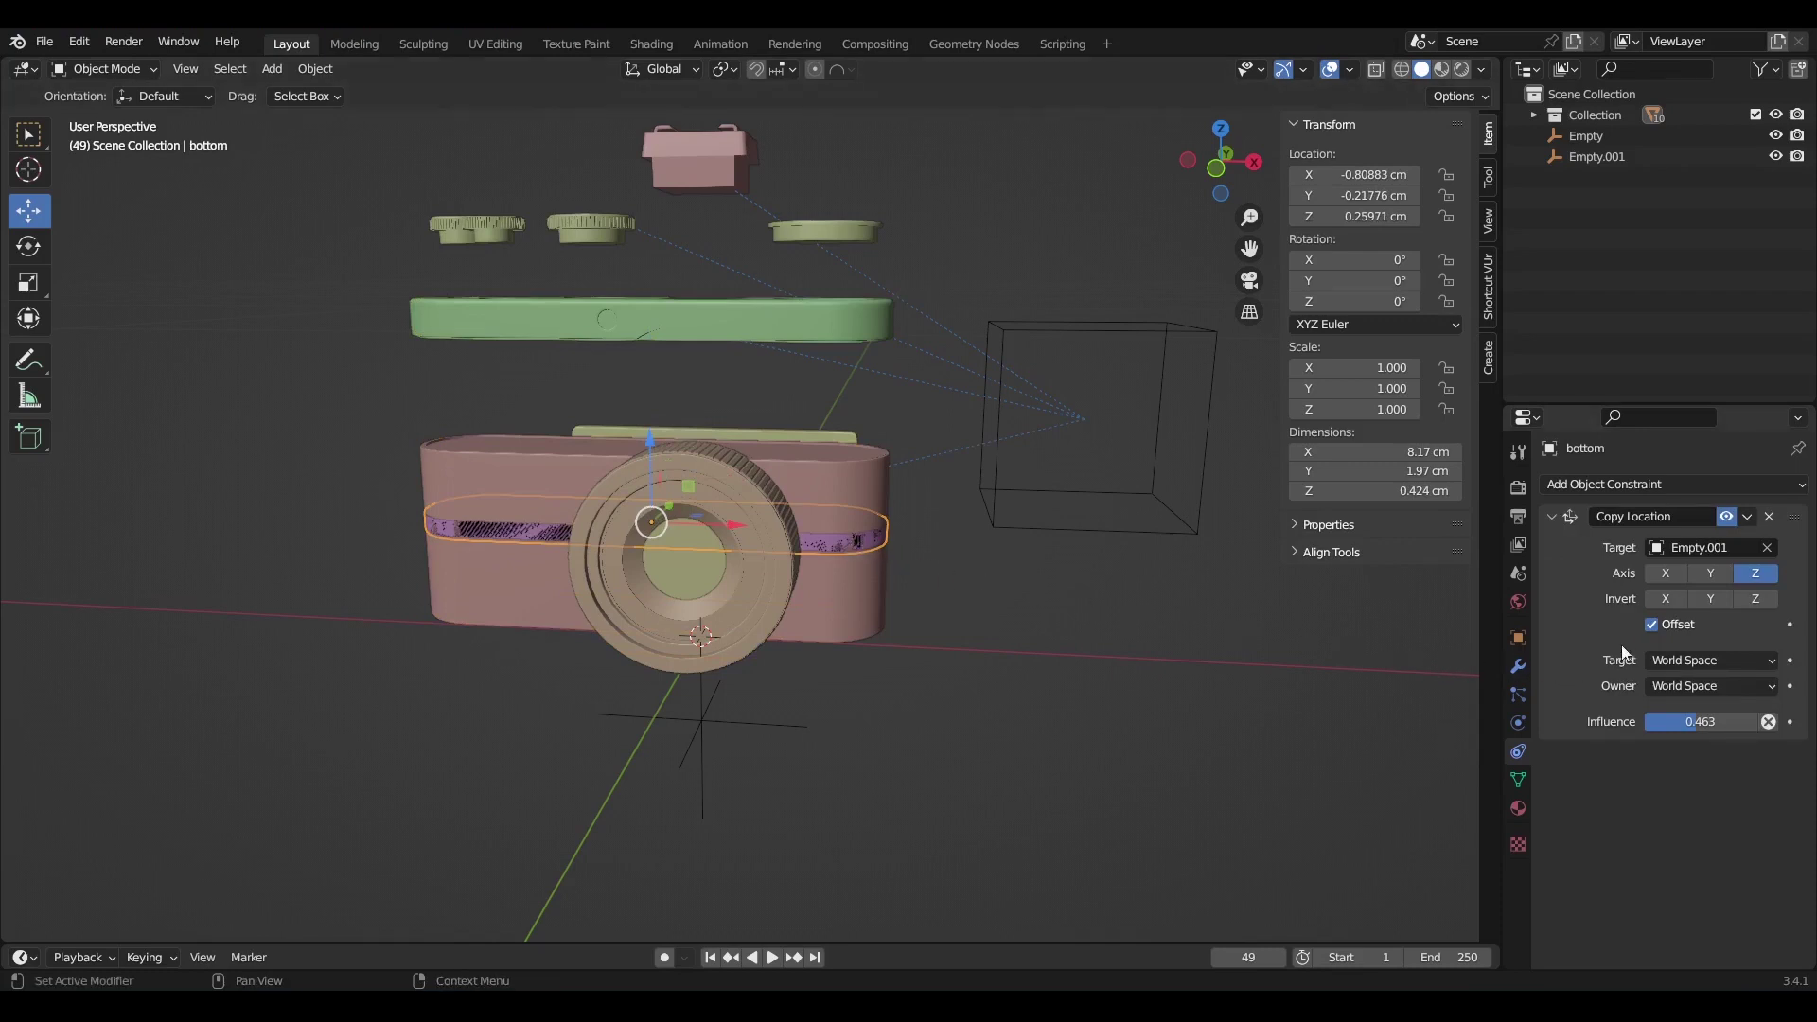
click(1753, 600)
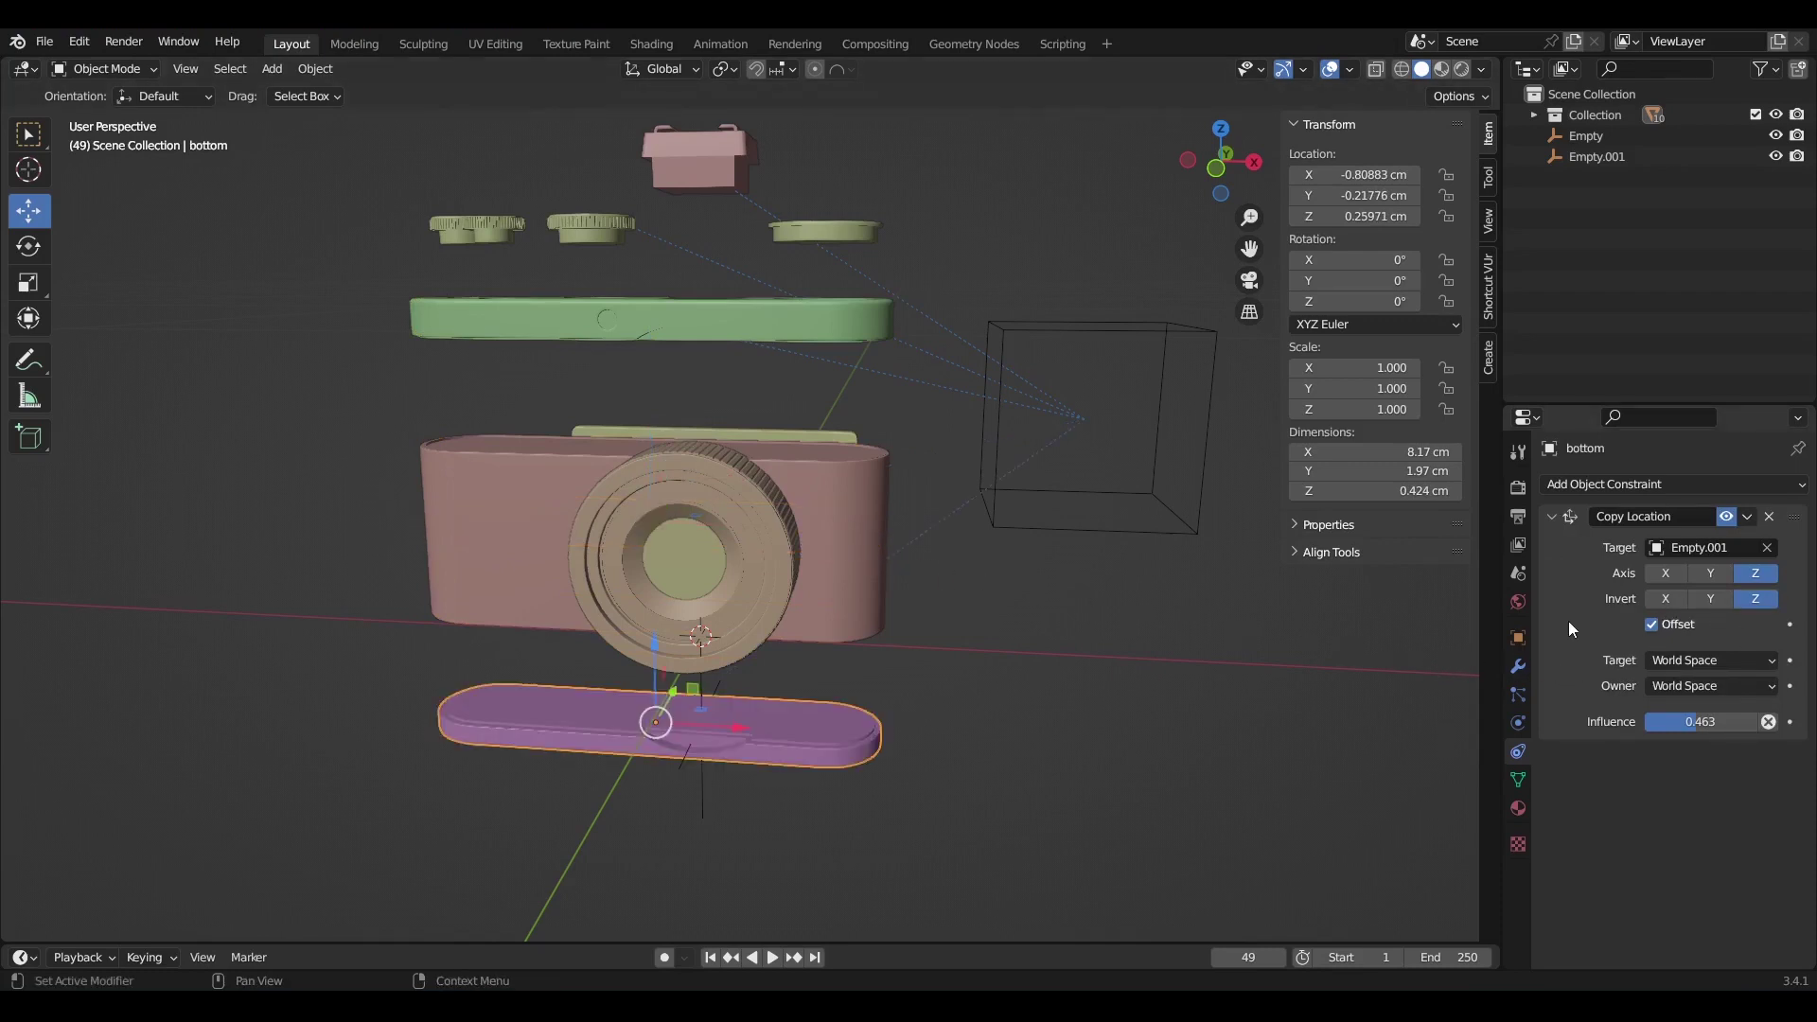
Raise Empty.001 along Z so top and bottom spread apart.
click(1118, 537)
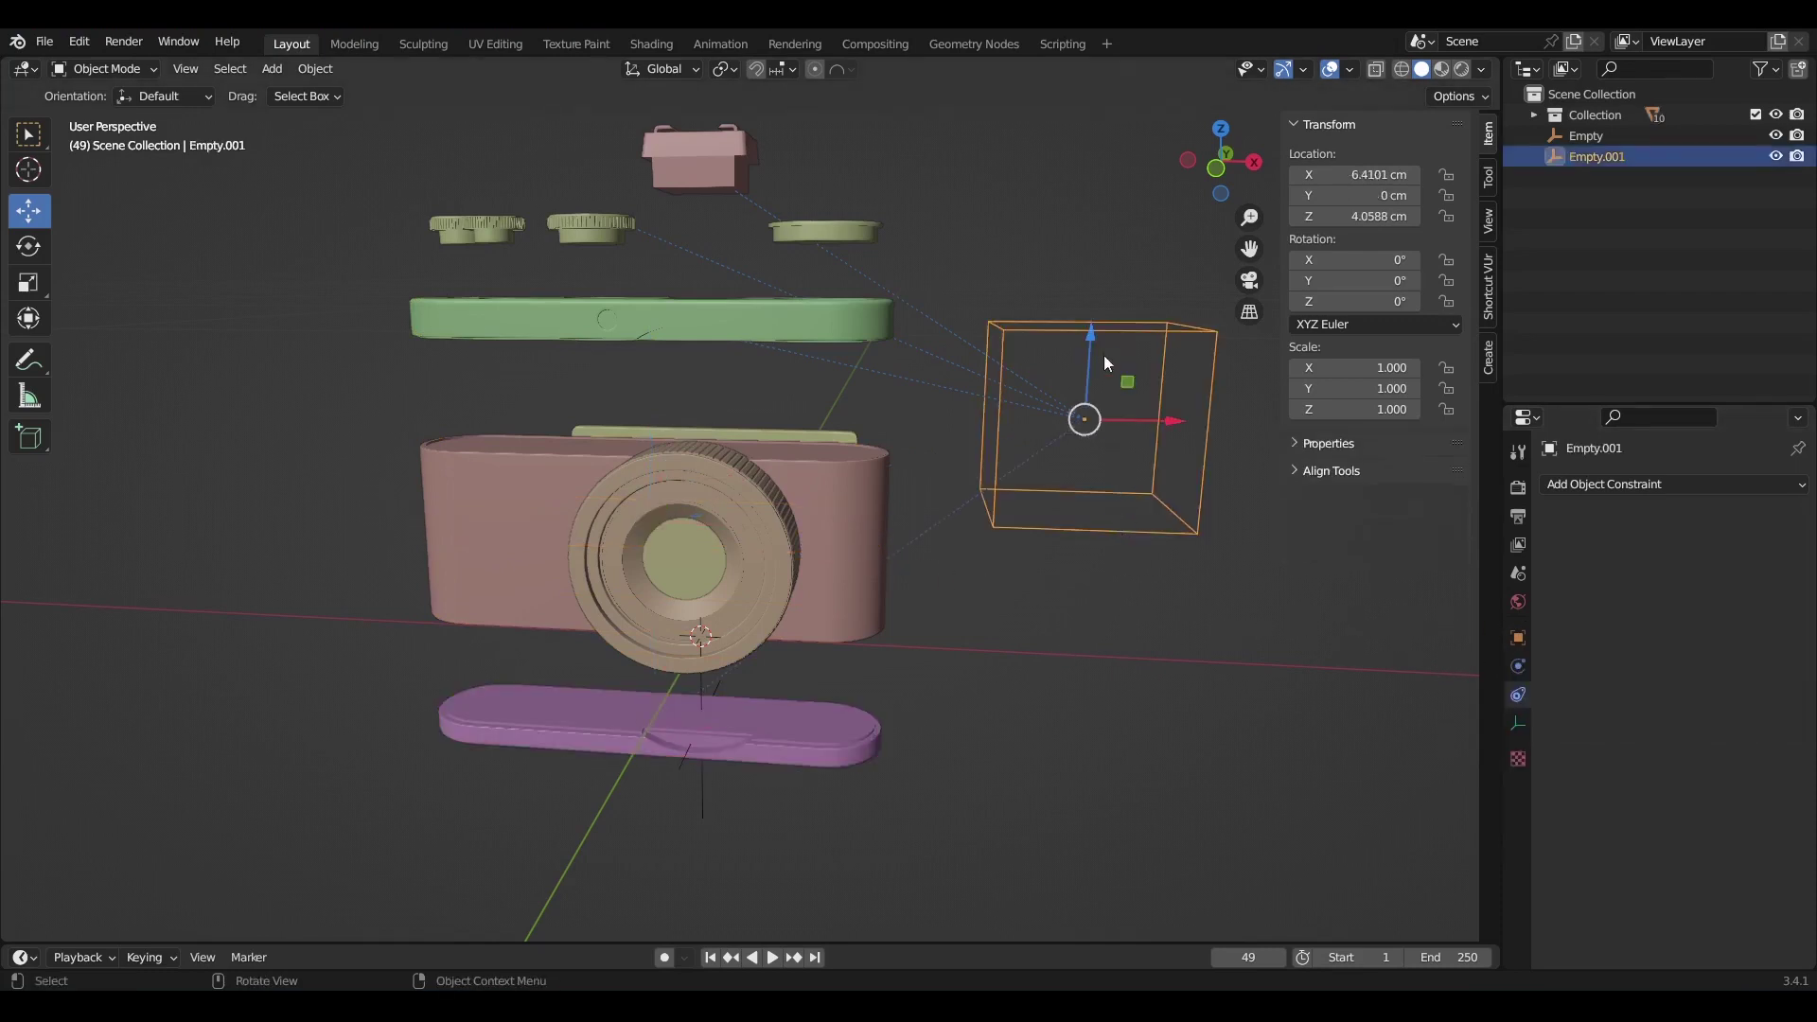
key(g)
key(z)
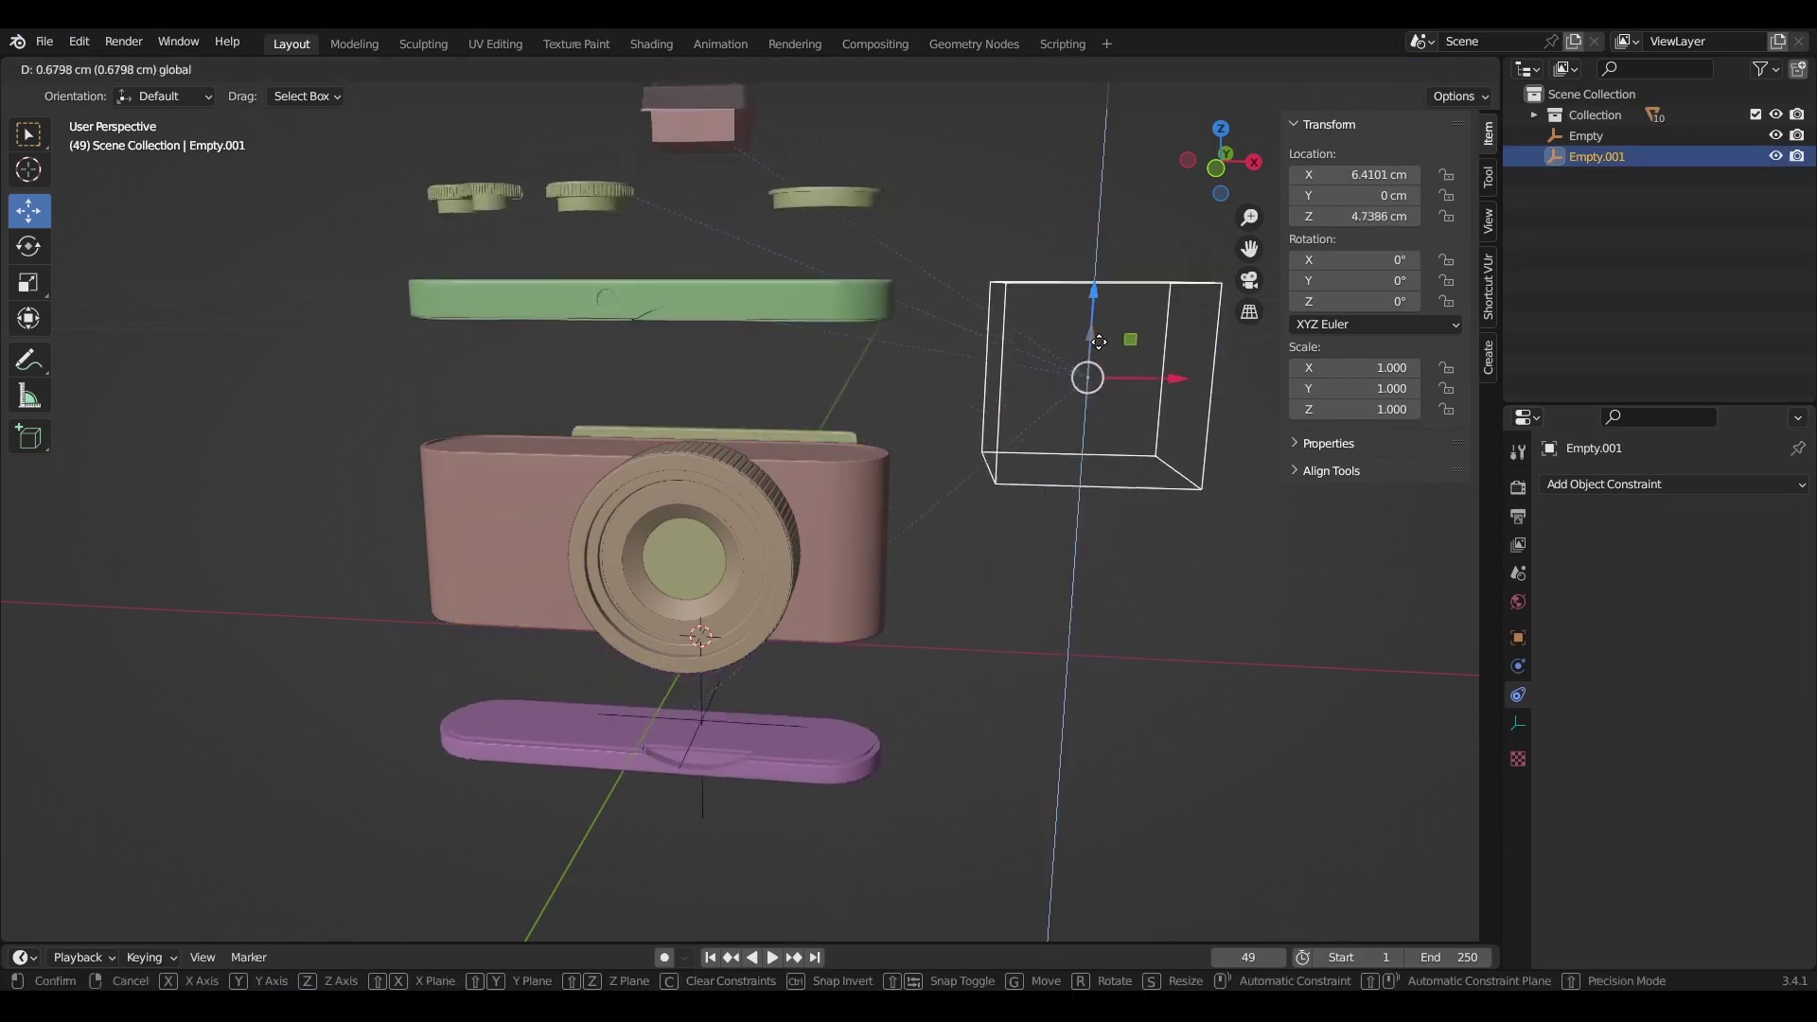
click(1018, 530)
middle_drag(1017, 523, 780, 528)
Give the lens a Copy Location constraint targeting Empty, with Offset and only Y enabled.
click(728, 512)
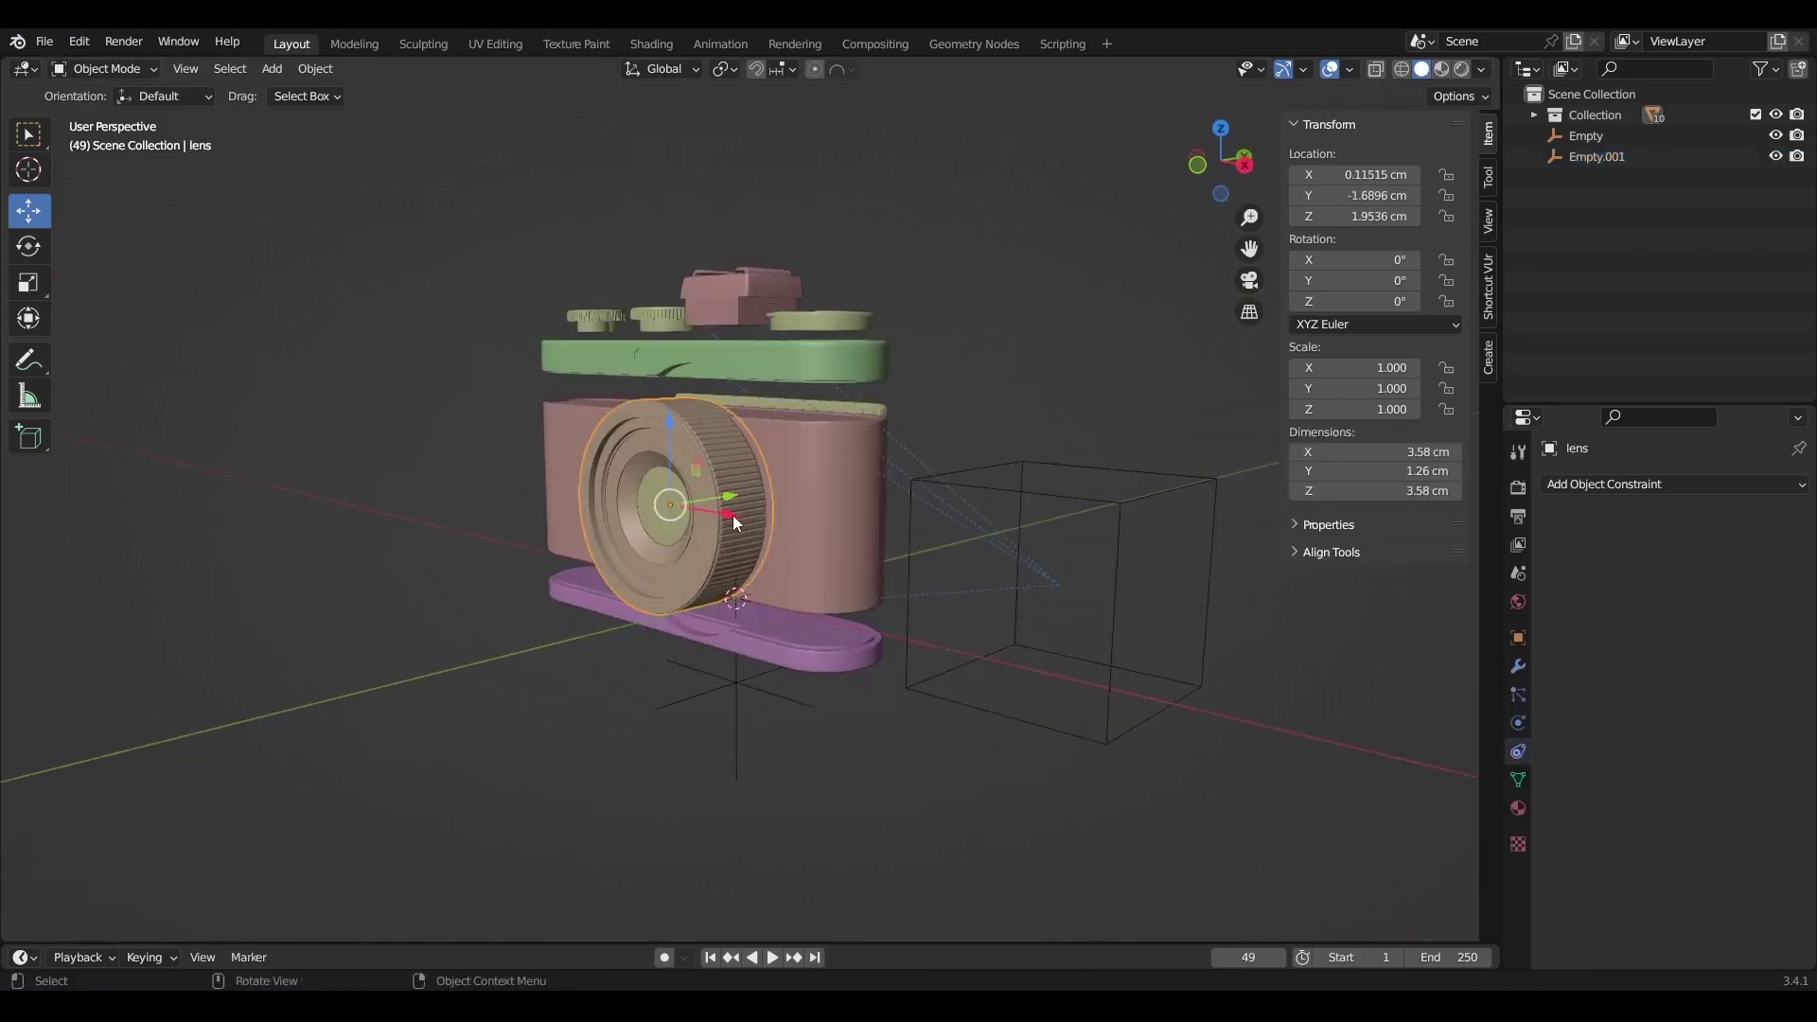
click(1586, 485)
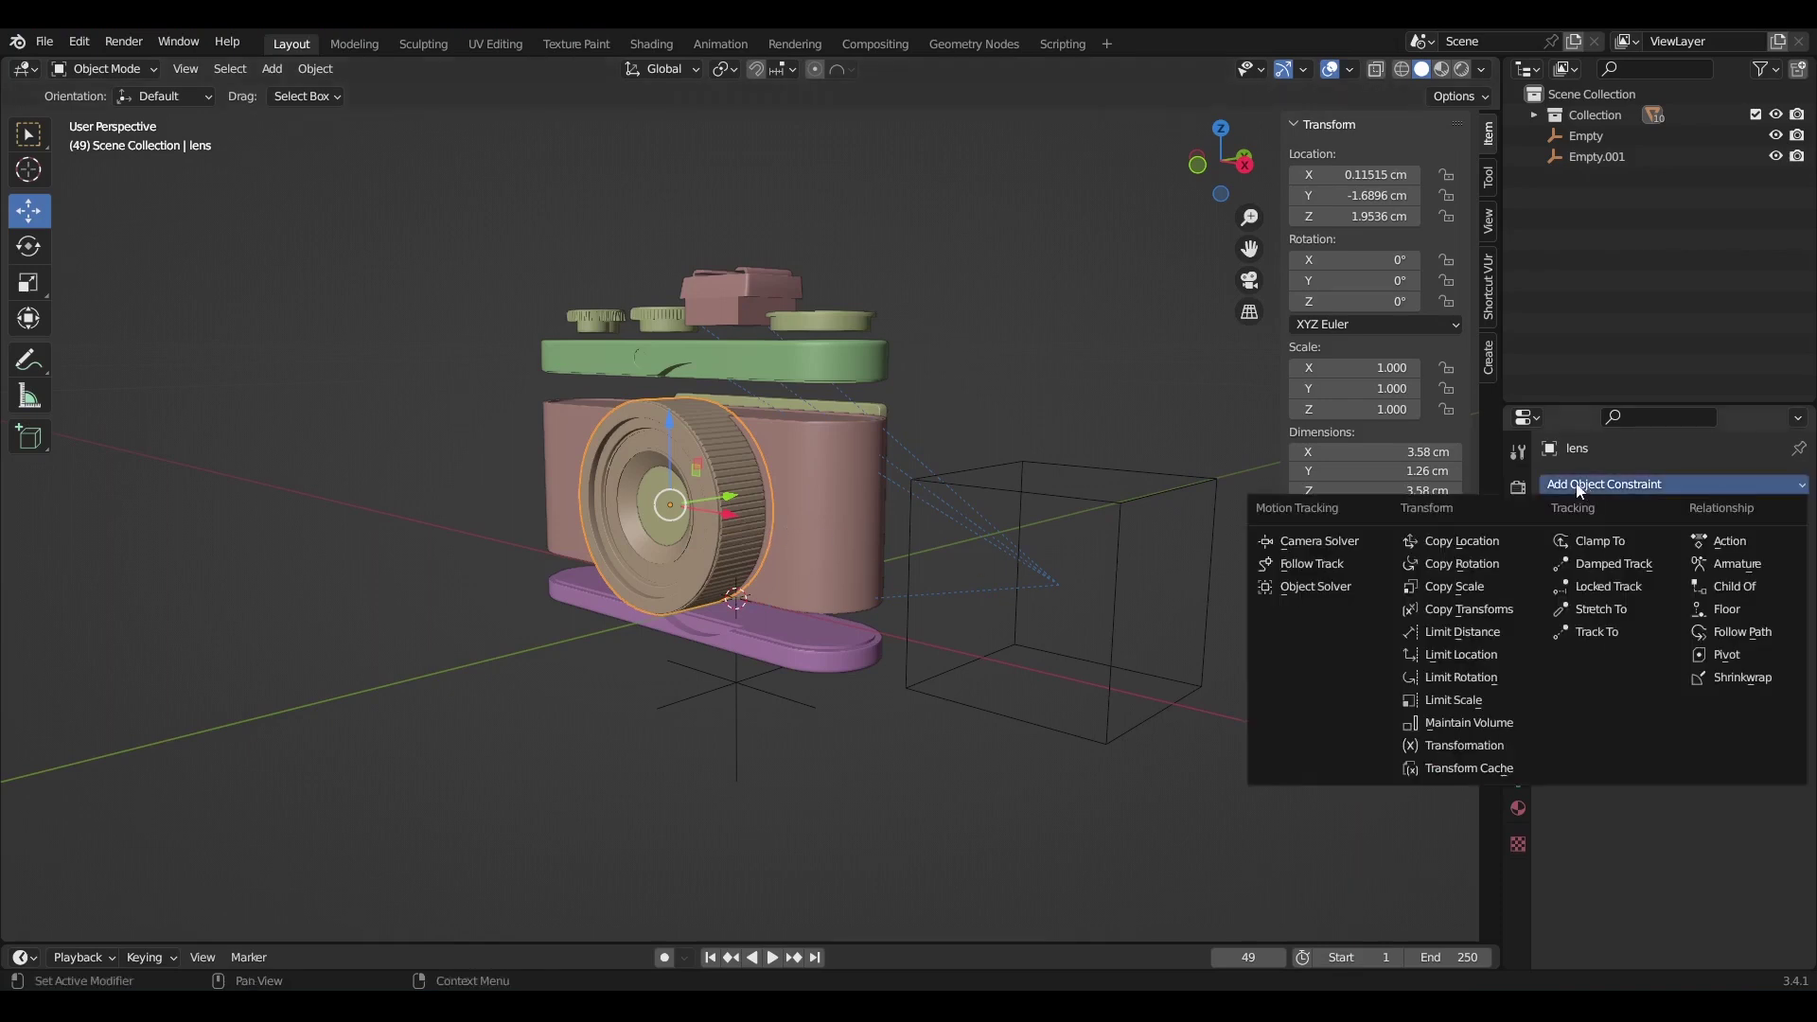
click(1444, 547)
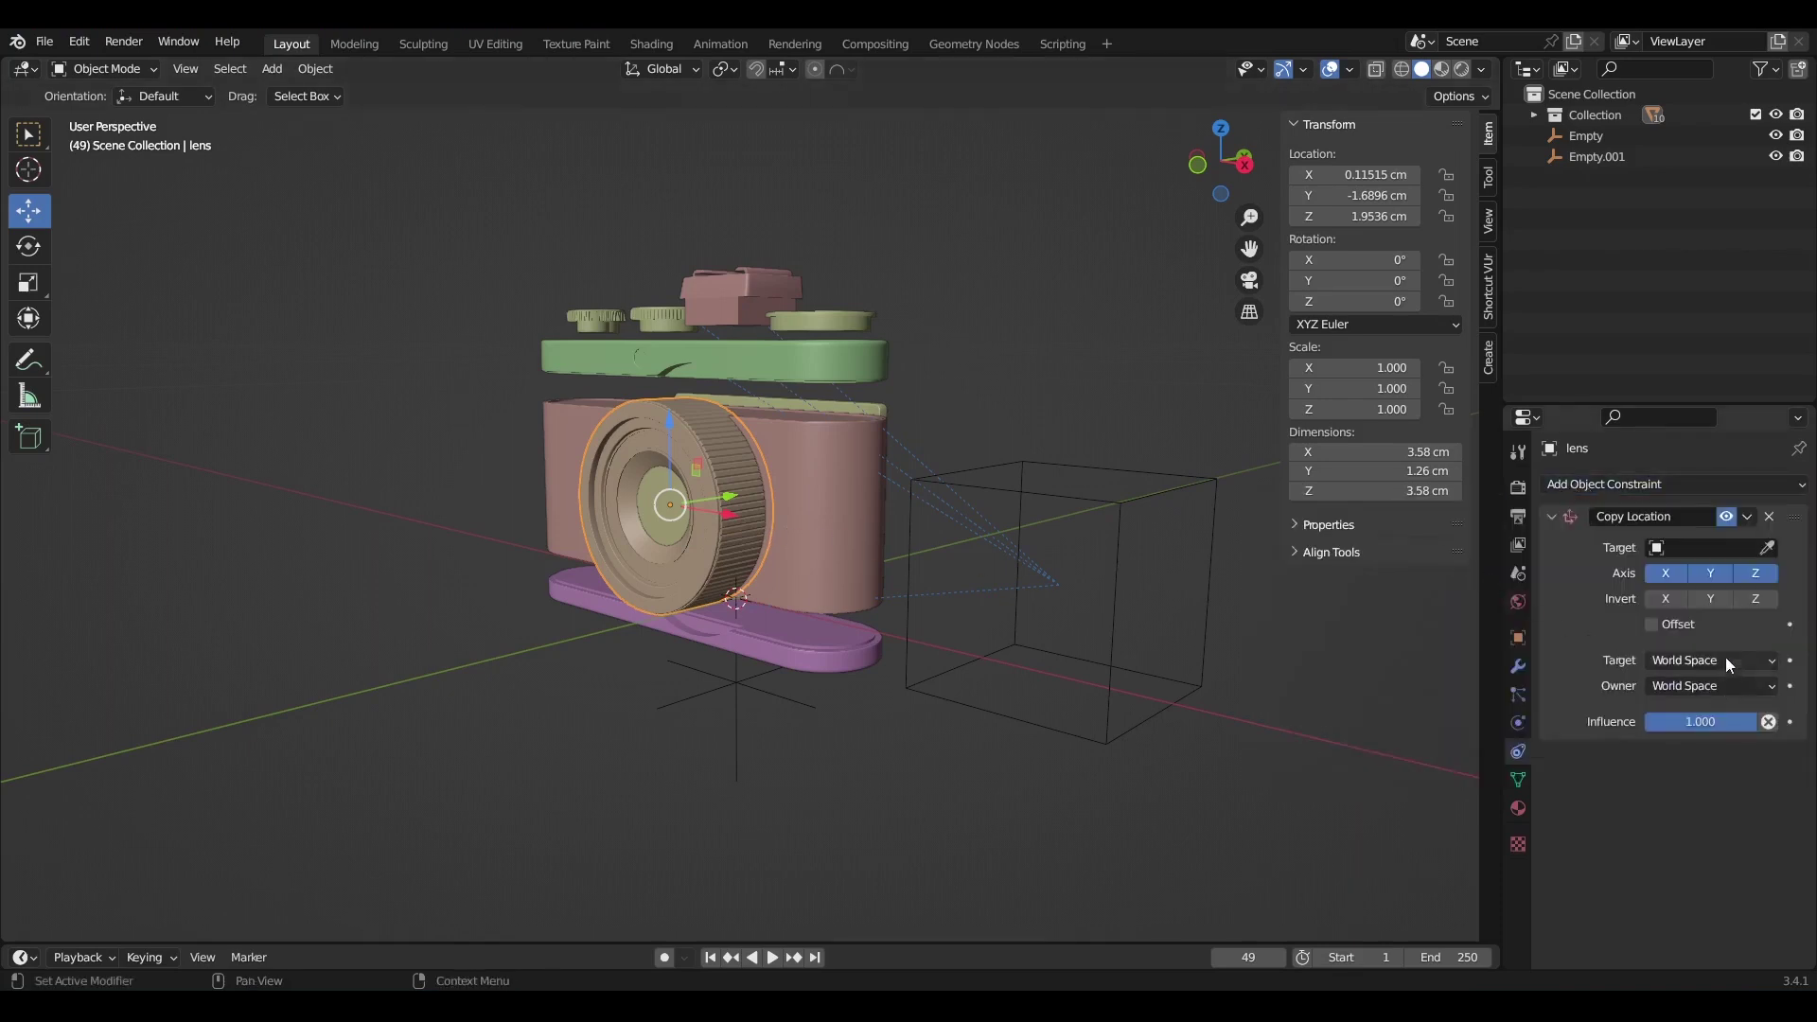
click(1766, 547)
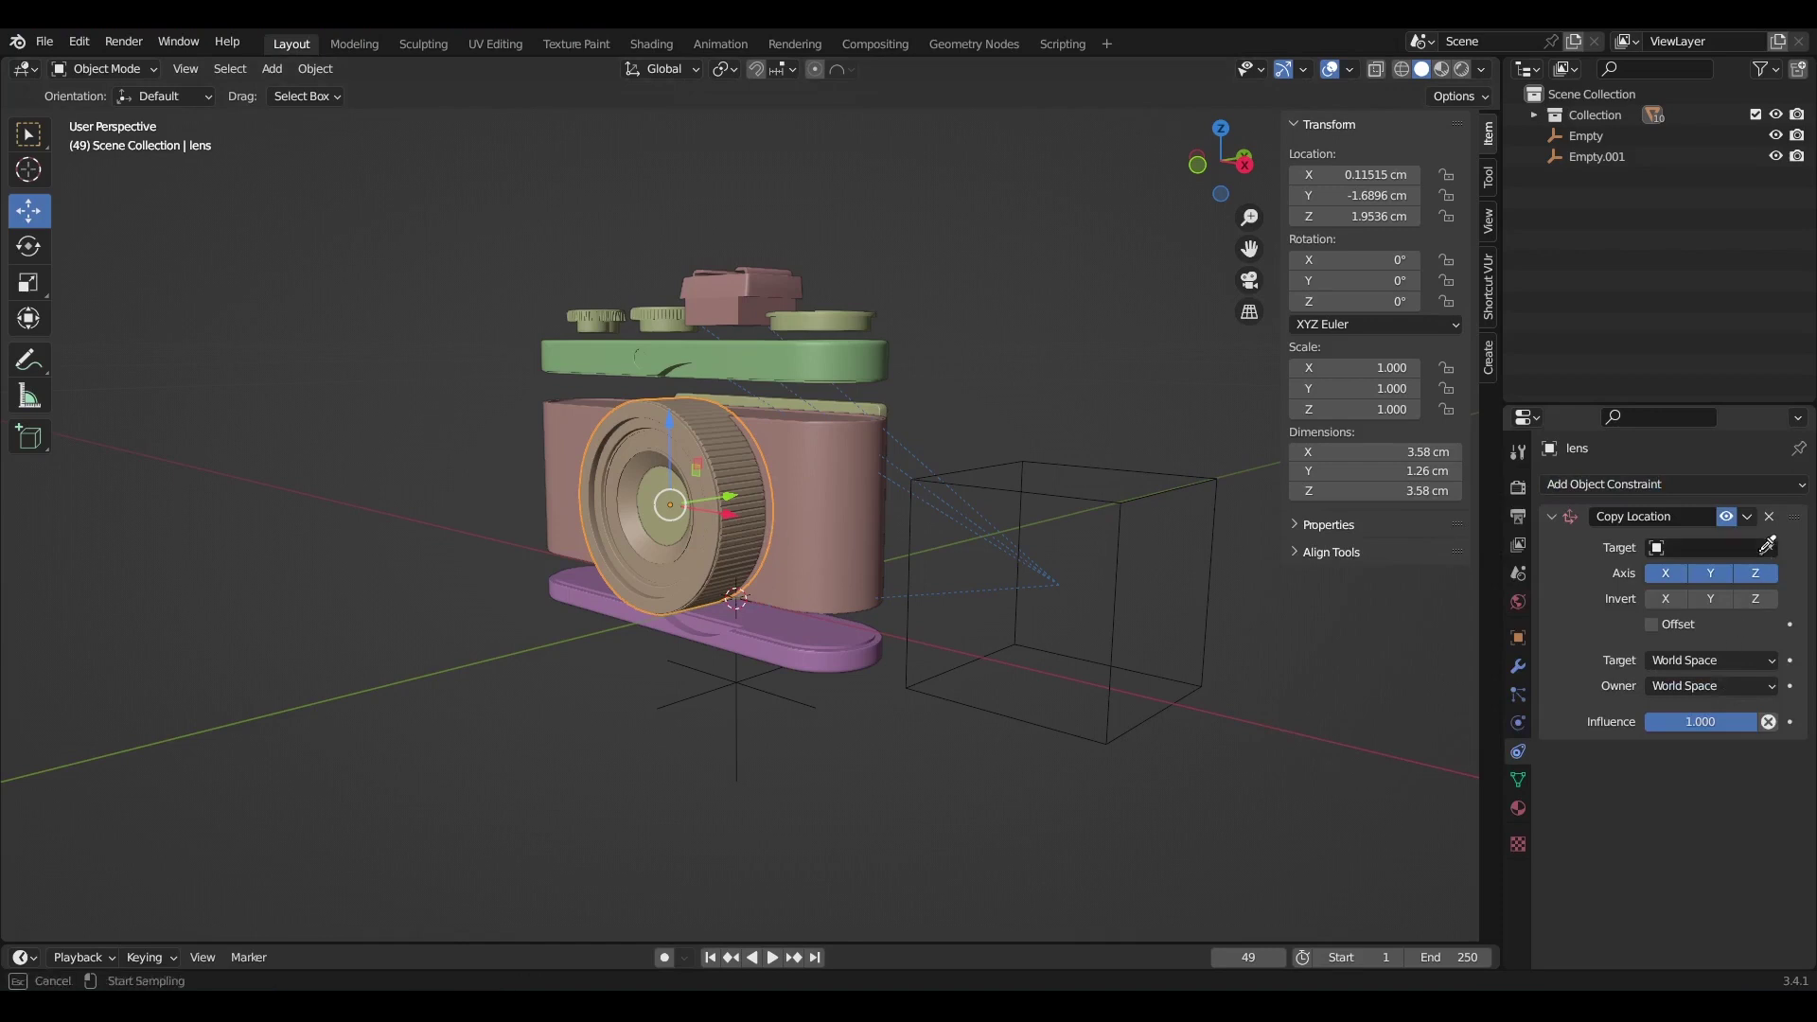
click(775, 702)
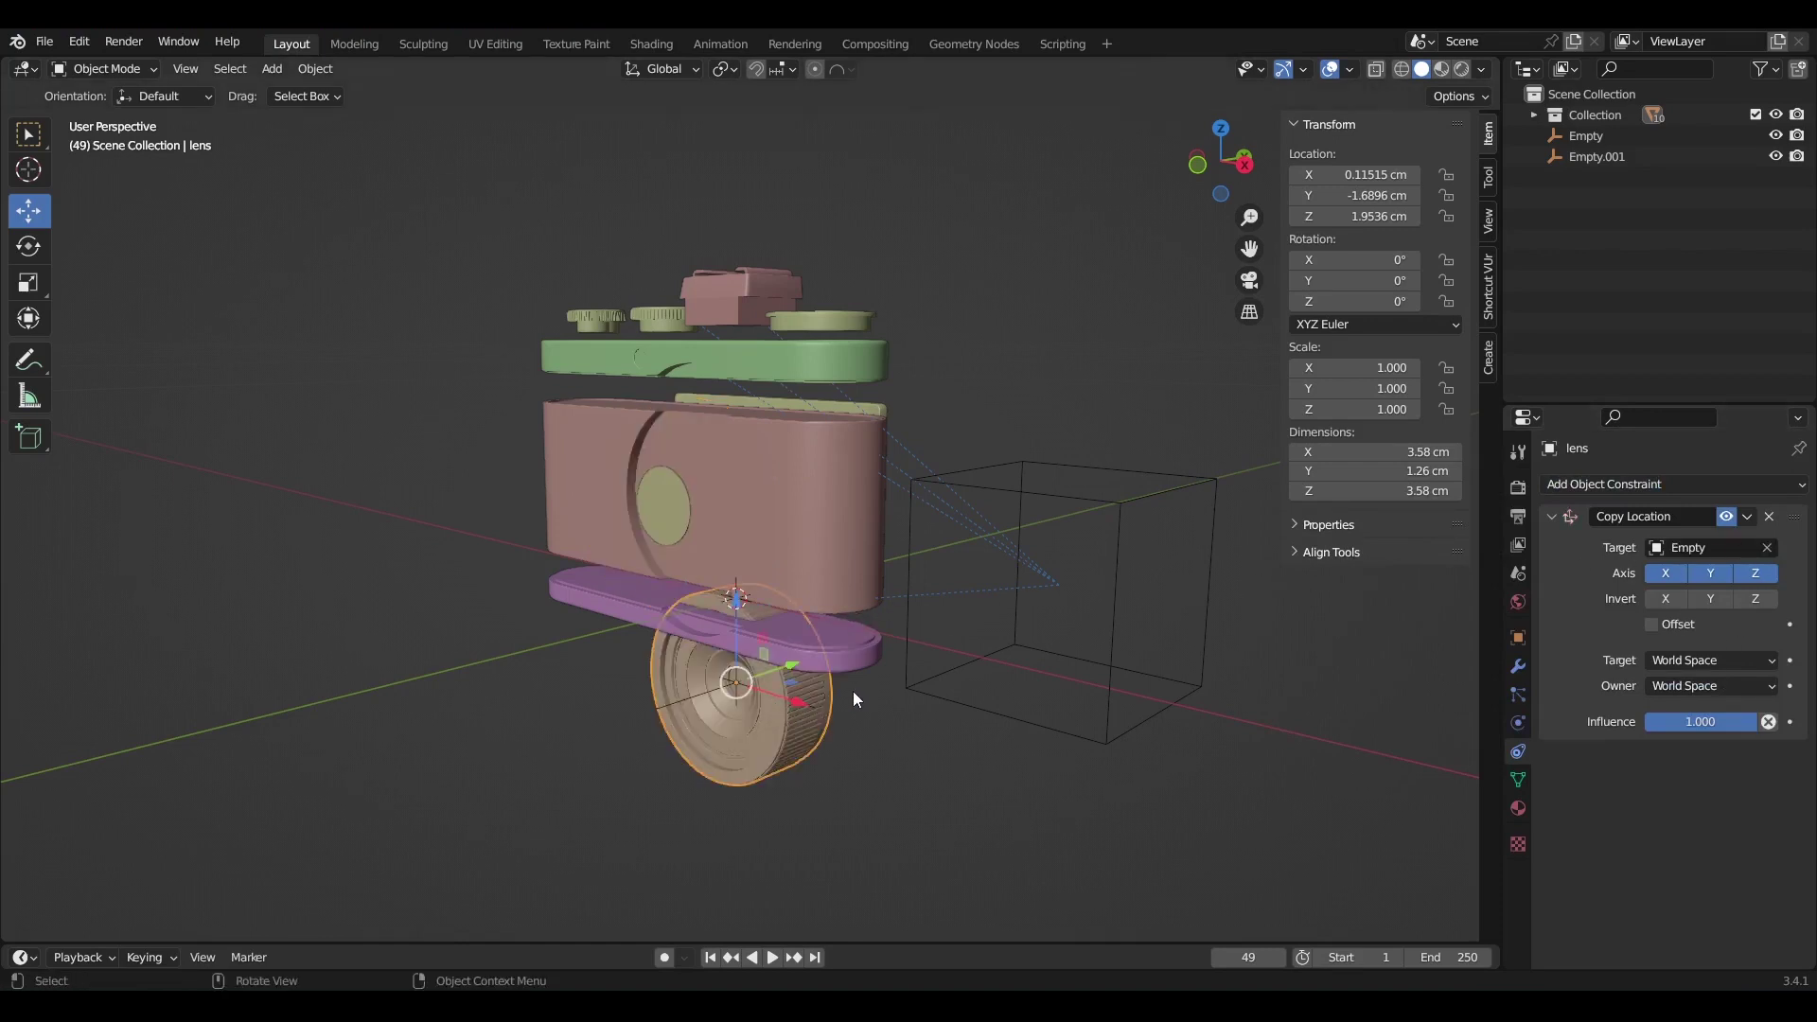
middle_drag(853, 691, 889, 670)
click(1652, 624)
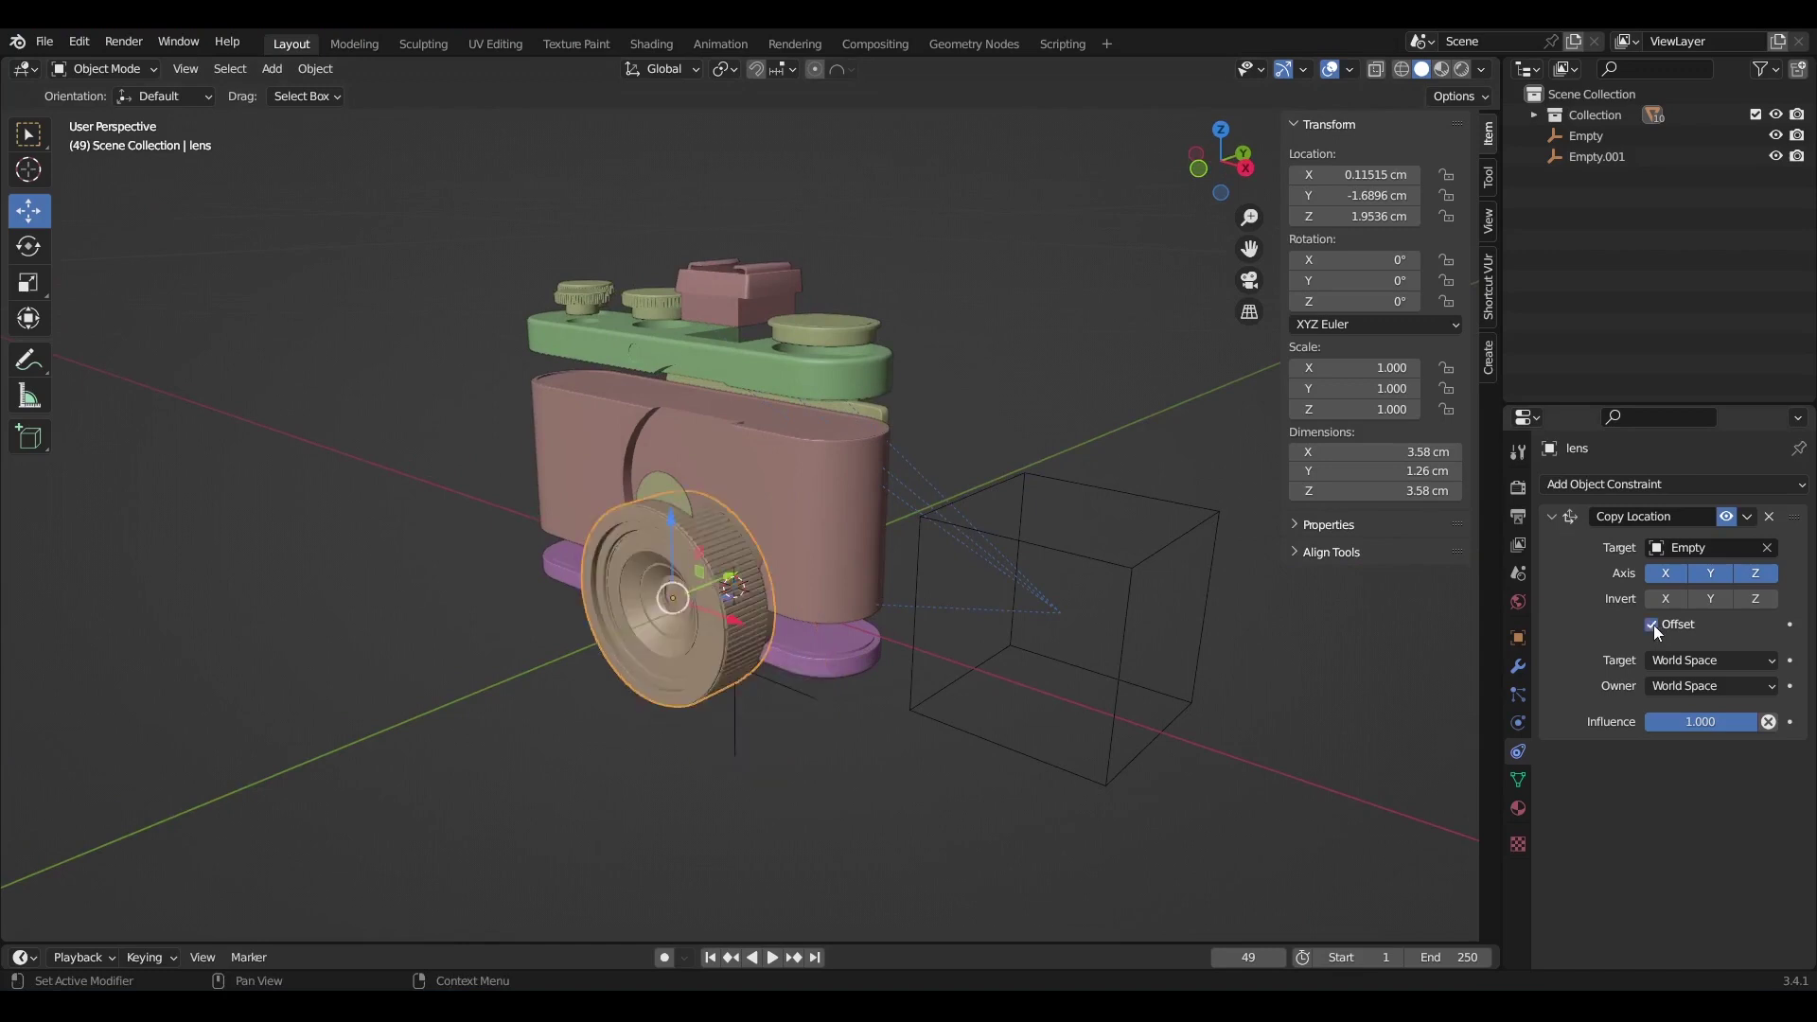
click(1666, 576)
click(1754, 577)
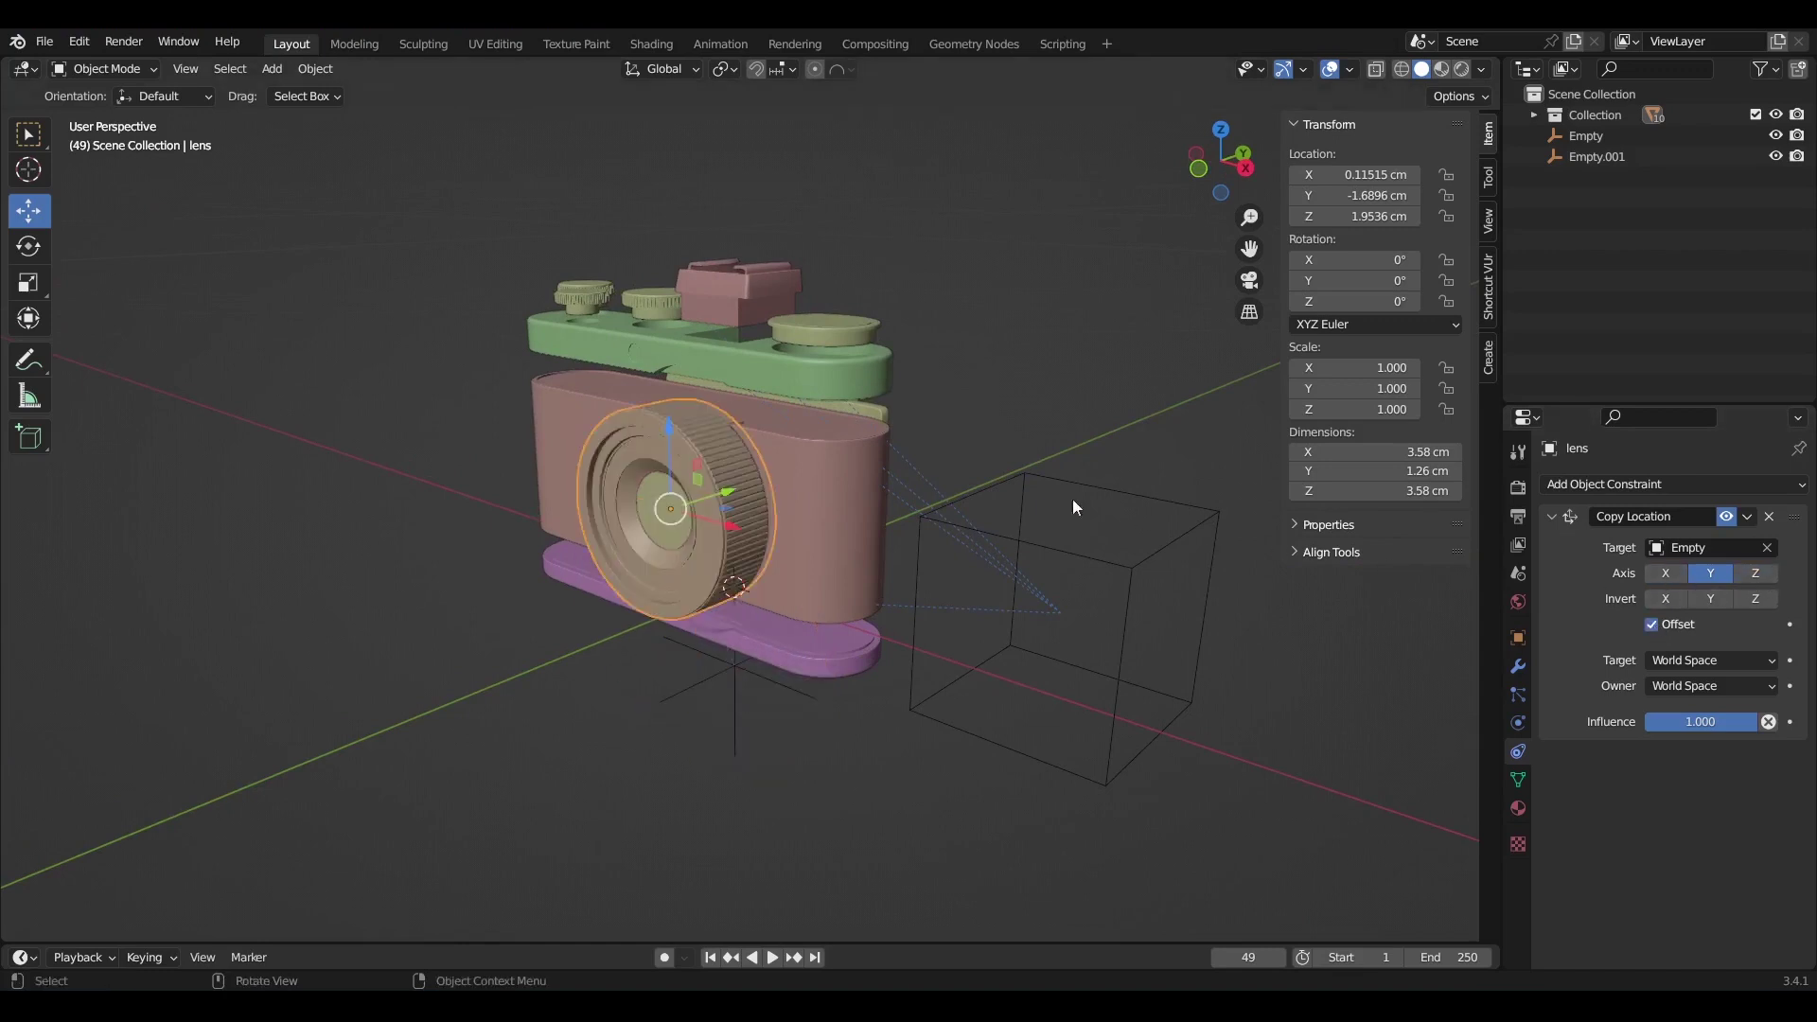
Move the Empty along Y with G then Y.
click(667, 696)
key(g)
key(y)
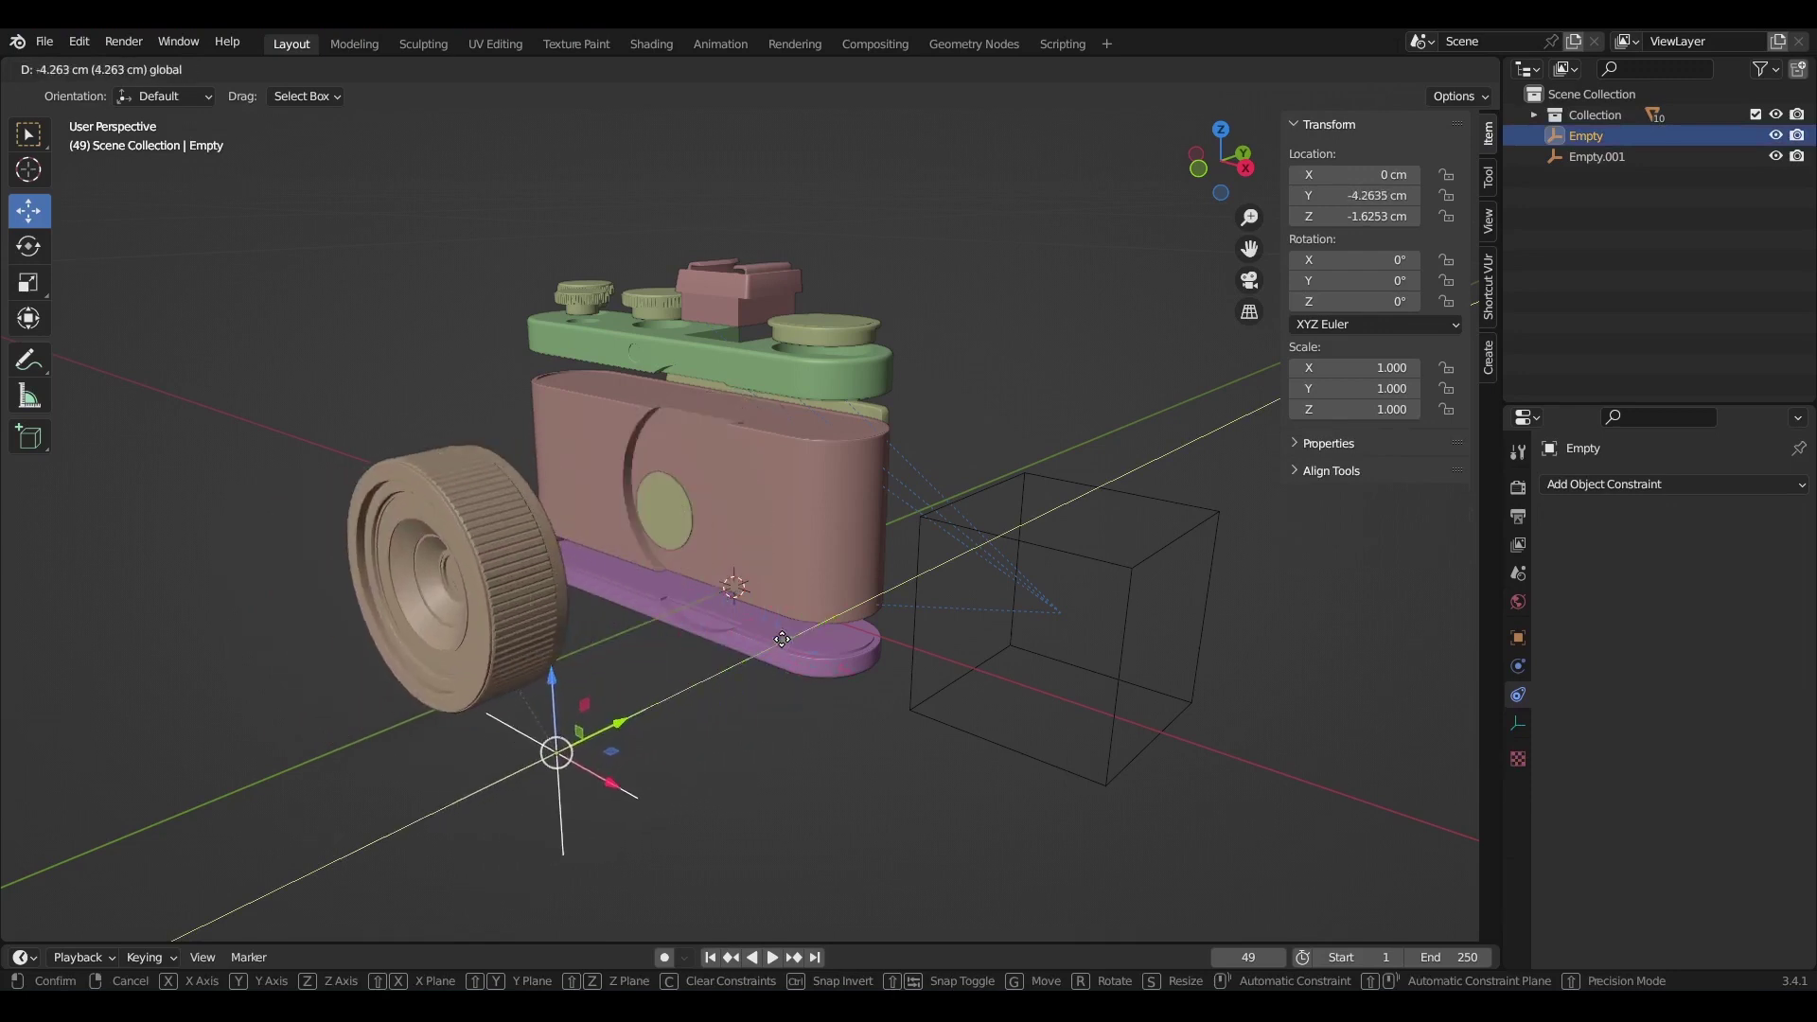
Confirm the Empty's new Y position so the lens slides forward.
click(782, 661)
middle_drag(783, 653, 716, 632)
ctrl+middle_drag(678, 532, 759, 565)
Copy the lens's Y constraint to the lens glass, front button and display panel.
click(659, 496)
shift+click(1052, 587)
shift+click(920, 579)
alt+middle_drag(615, 531, 939, 560)
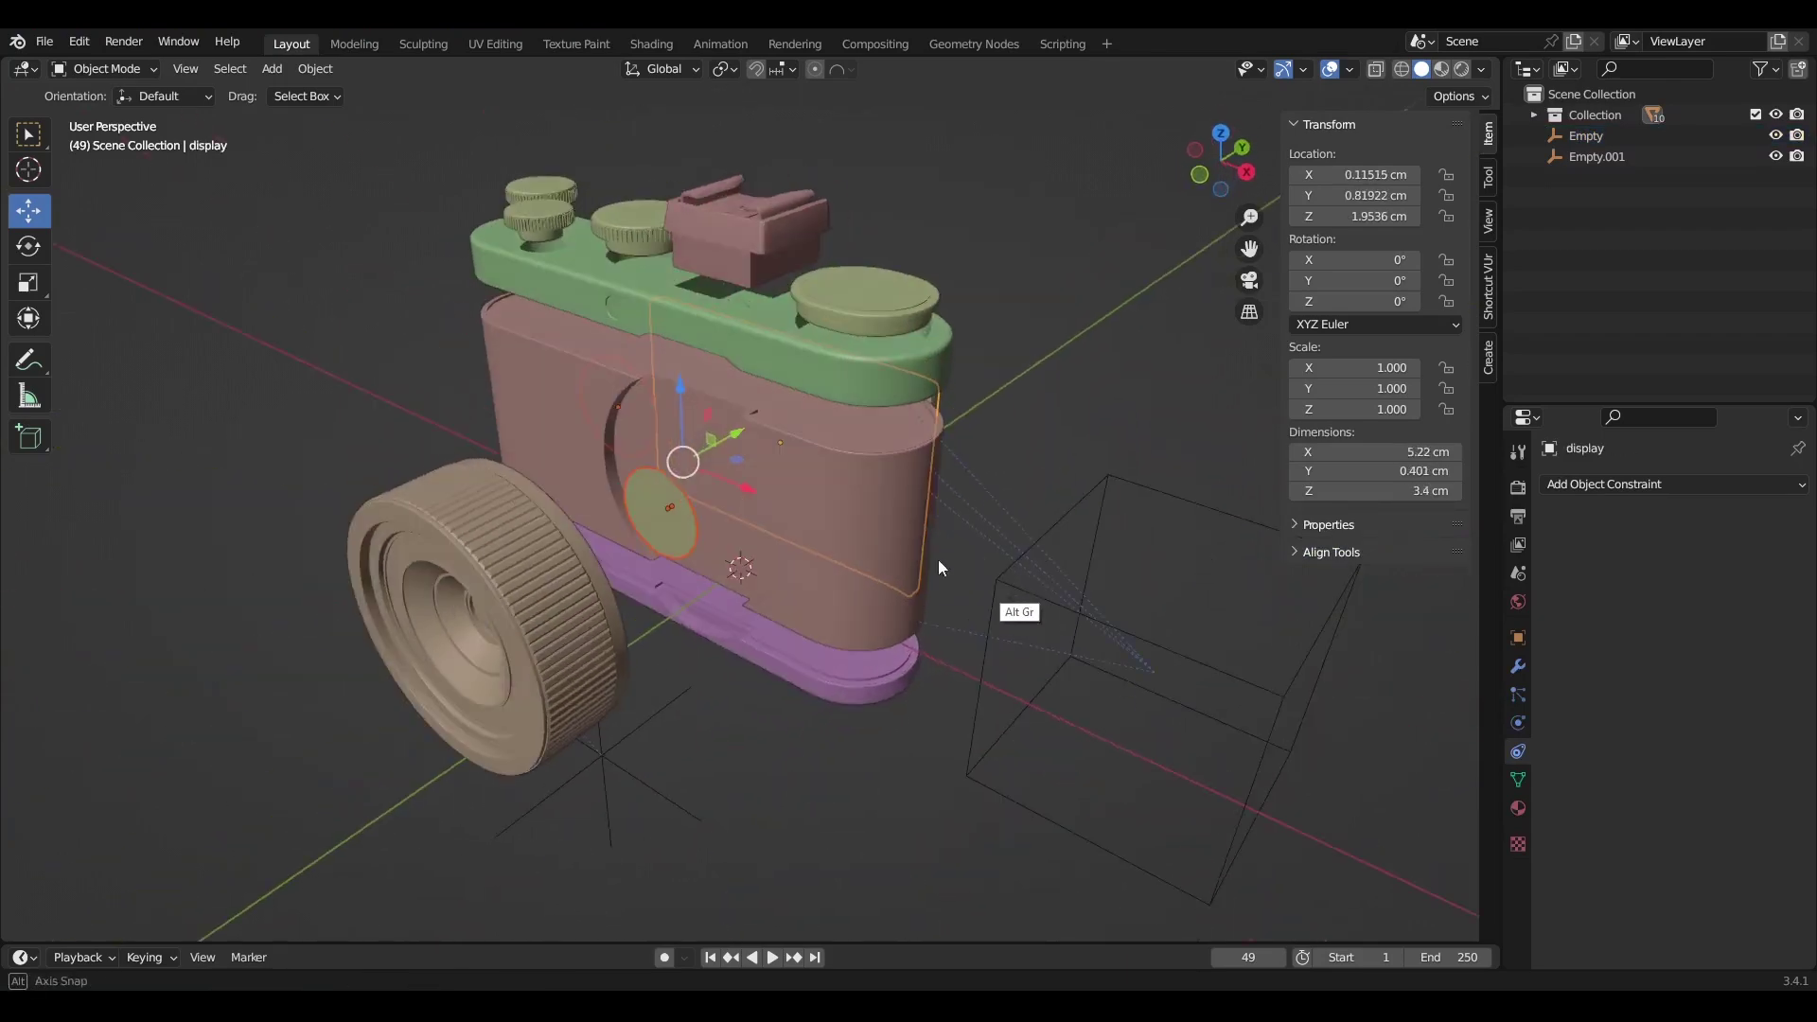
click(545, 585)
click(1747, 517)
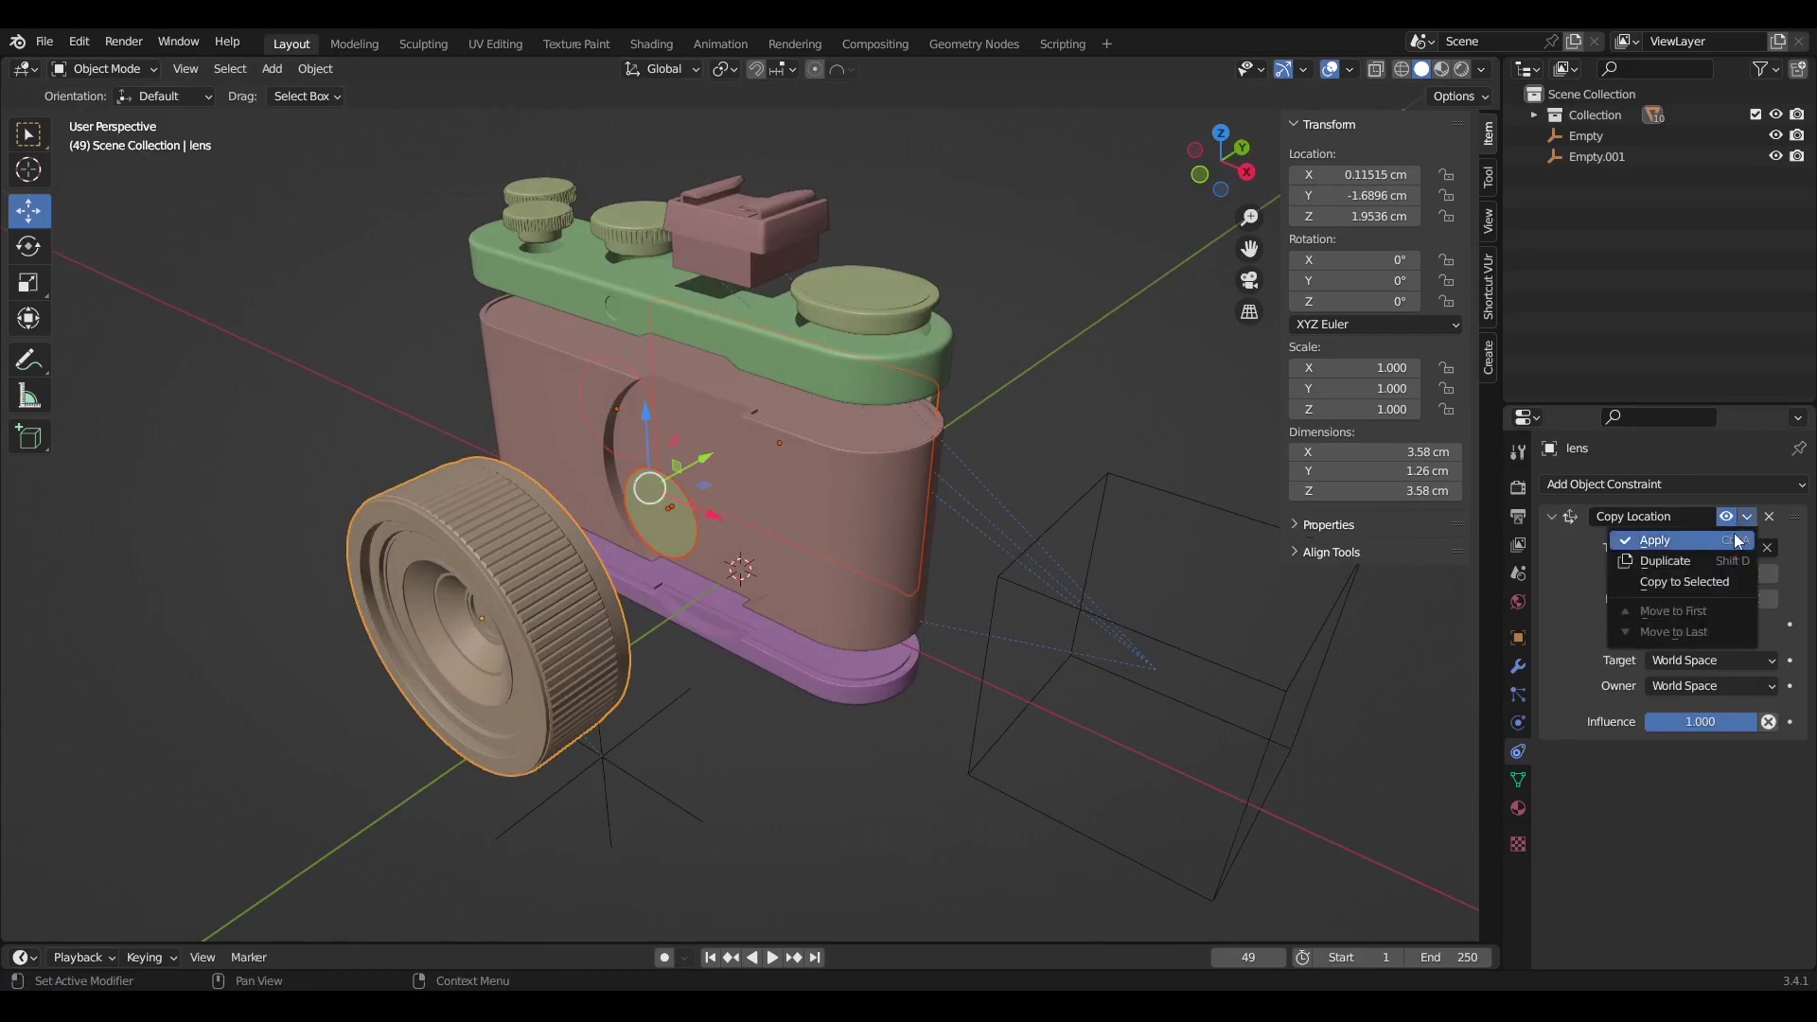
click(1678, 579)
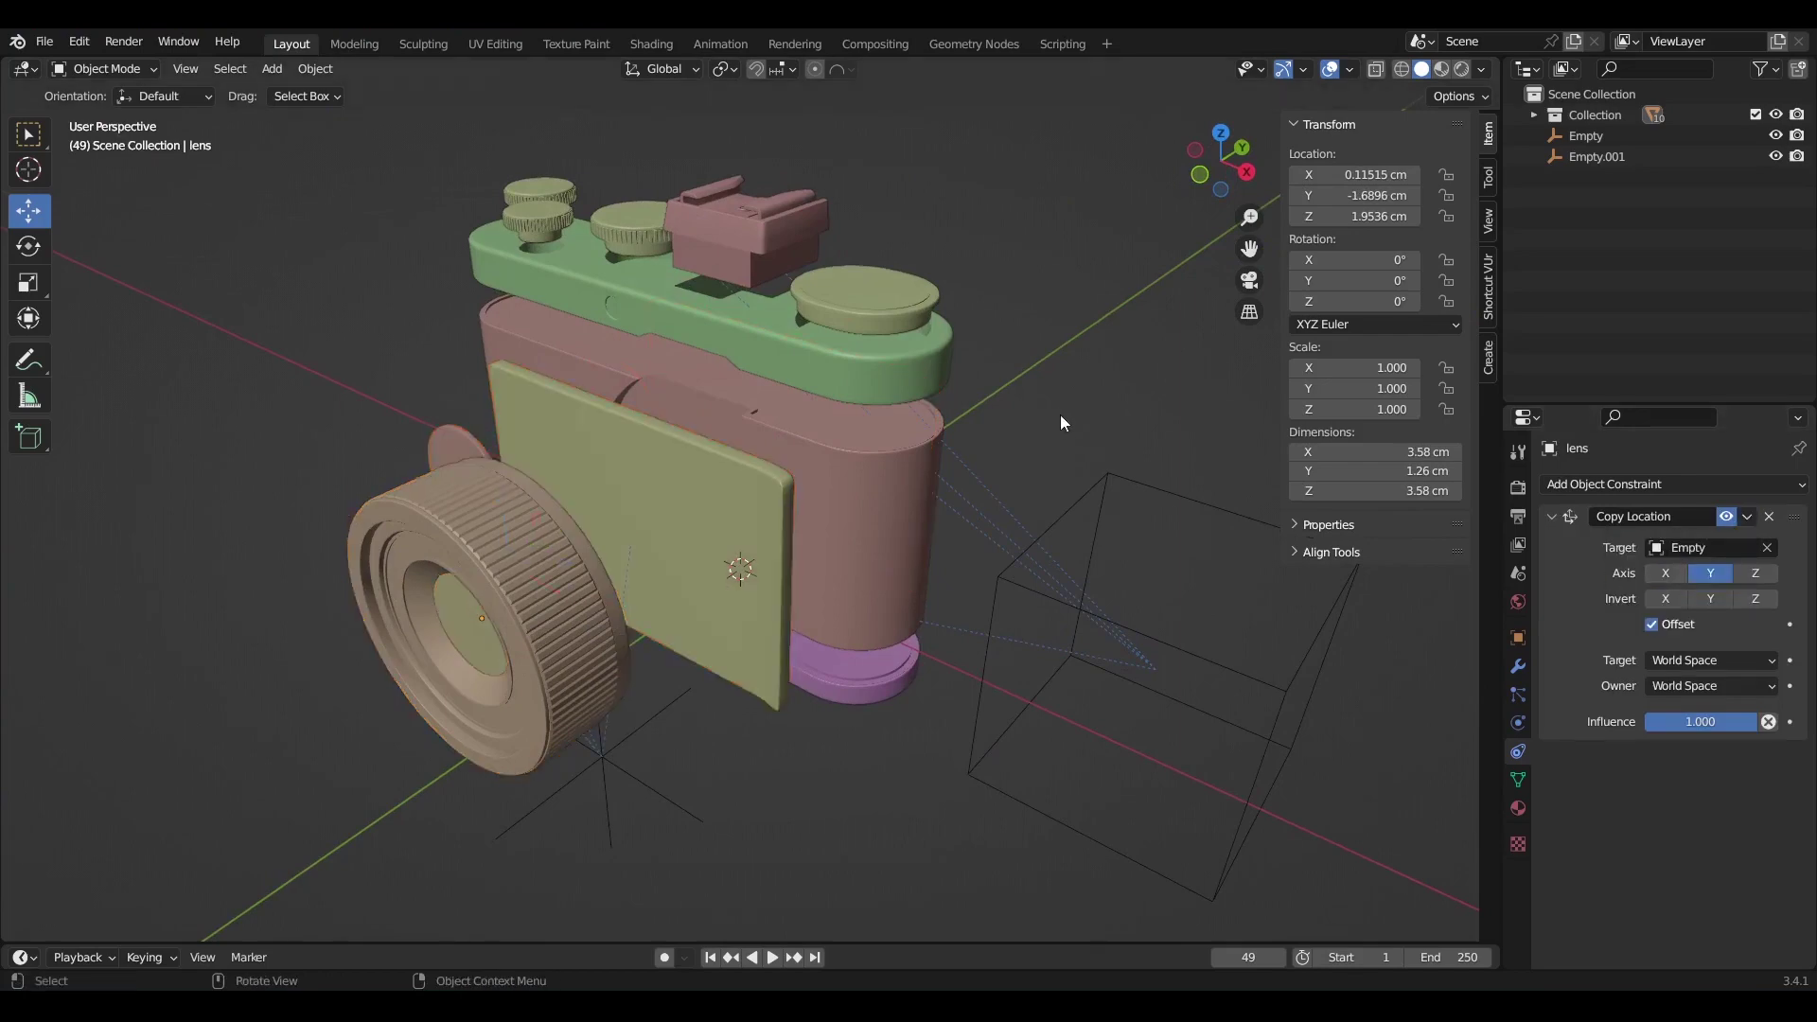
Enable Invert Y on the display panel and front buttons disk constraints.
middle_drag(1060, 416, 704, 520)
click(704, 521)
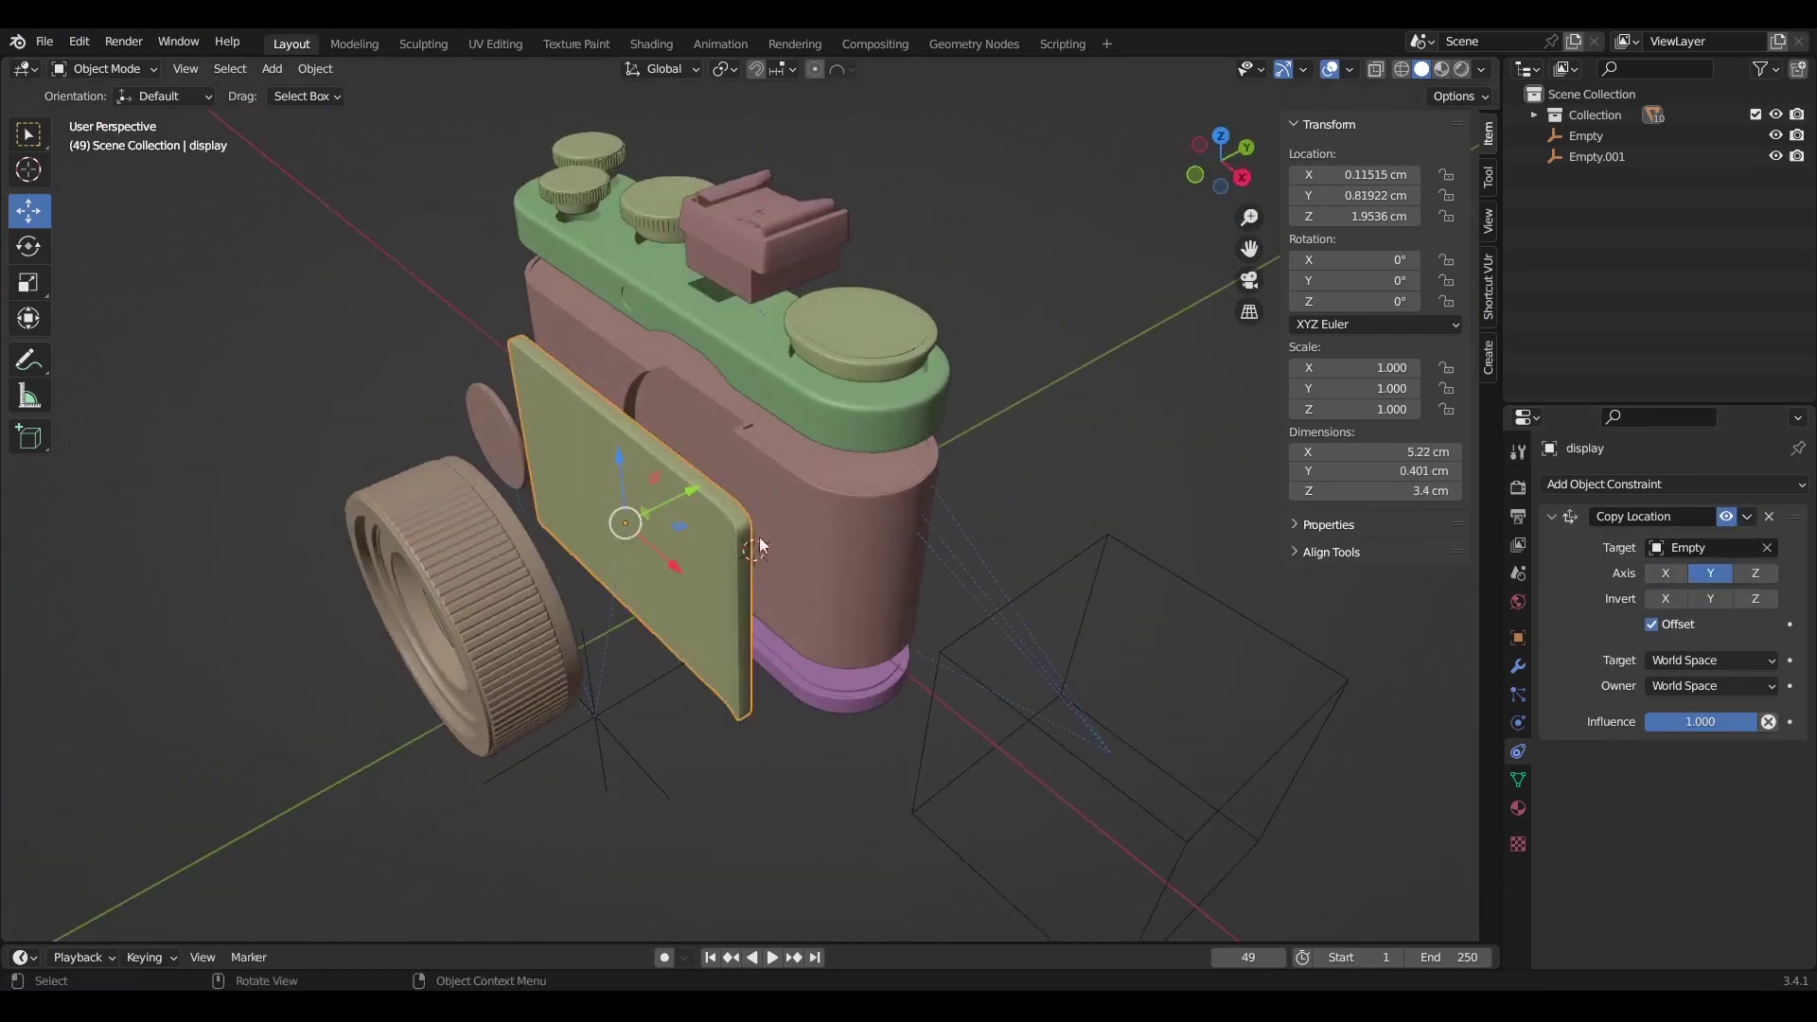
click(1704, 600)
click(508, 444)
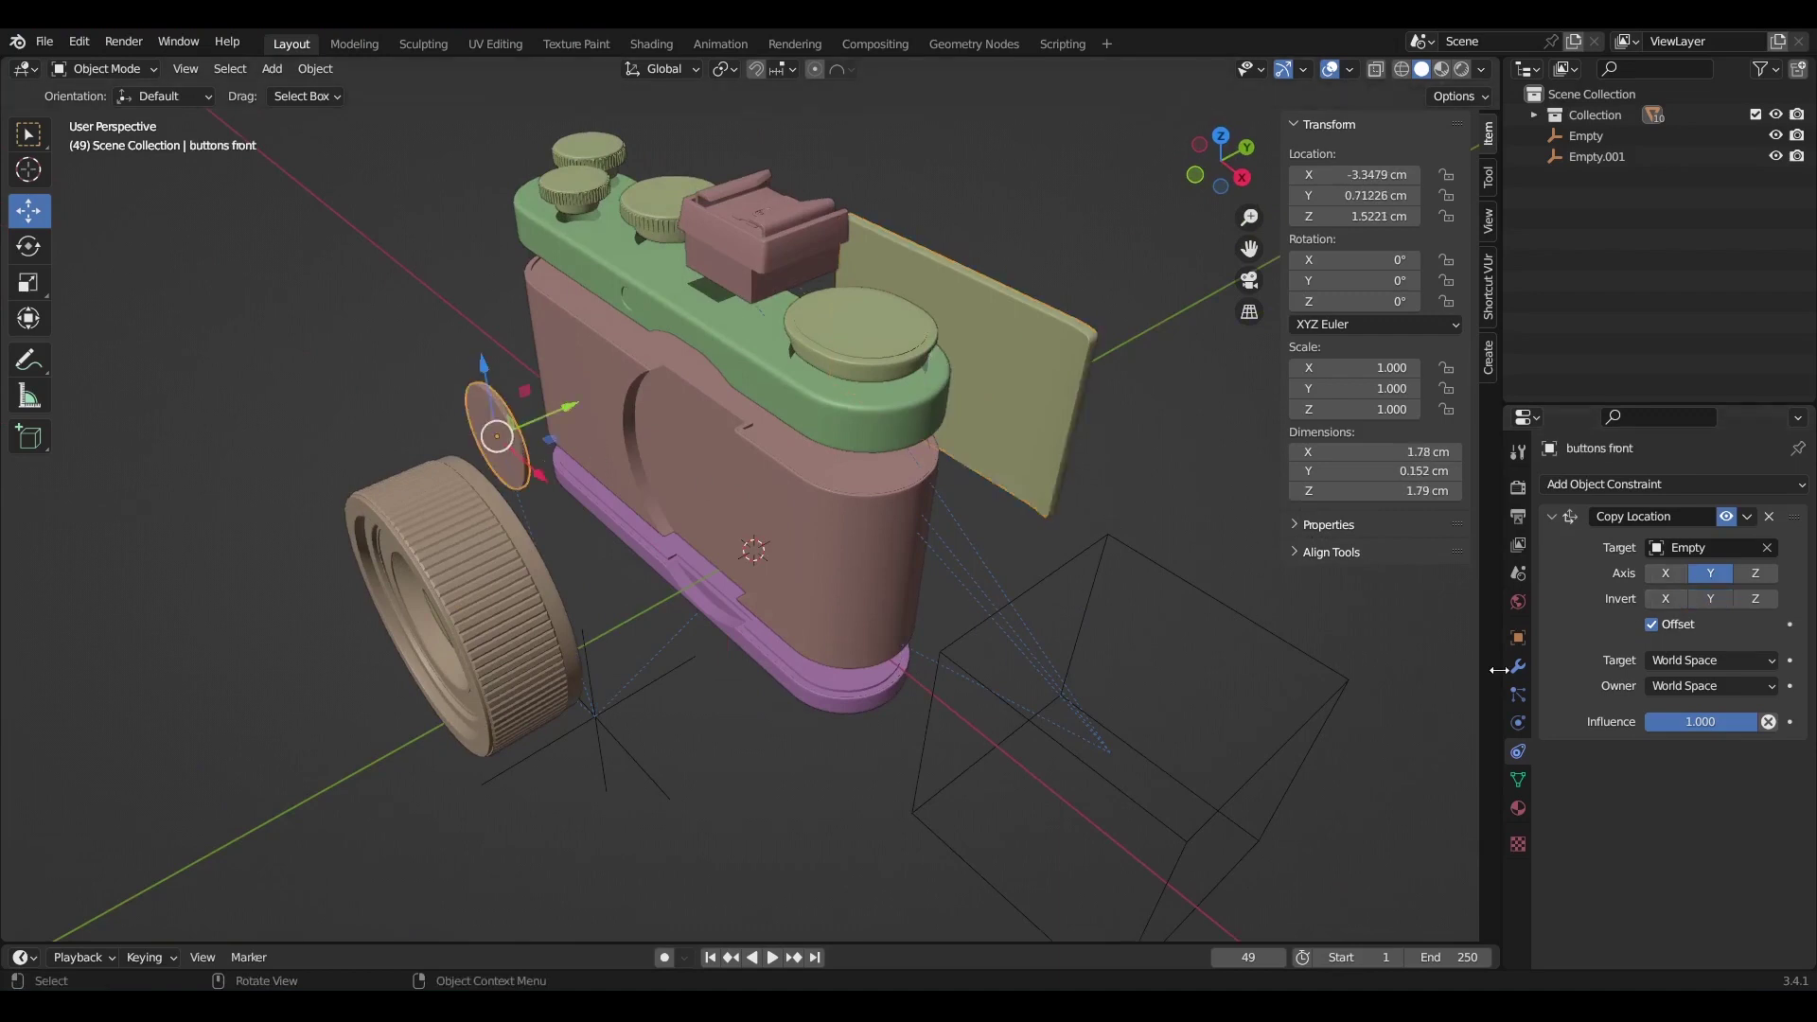
click(1711, 600)
scroll(666, 587, down, 2)
alt+drag(667, 583, 951, 589)
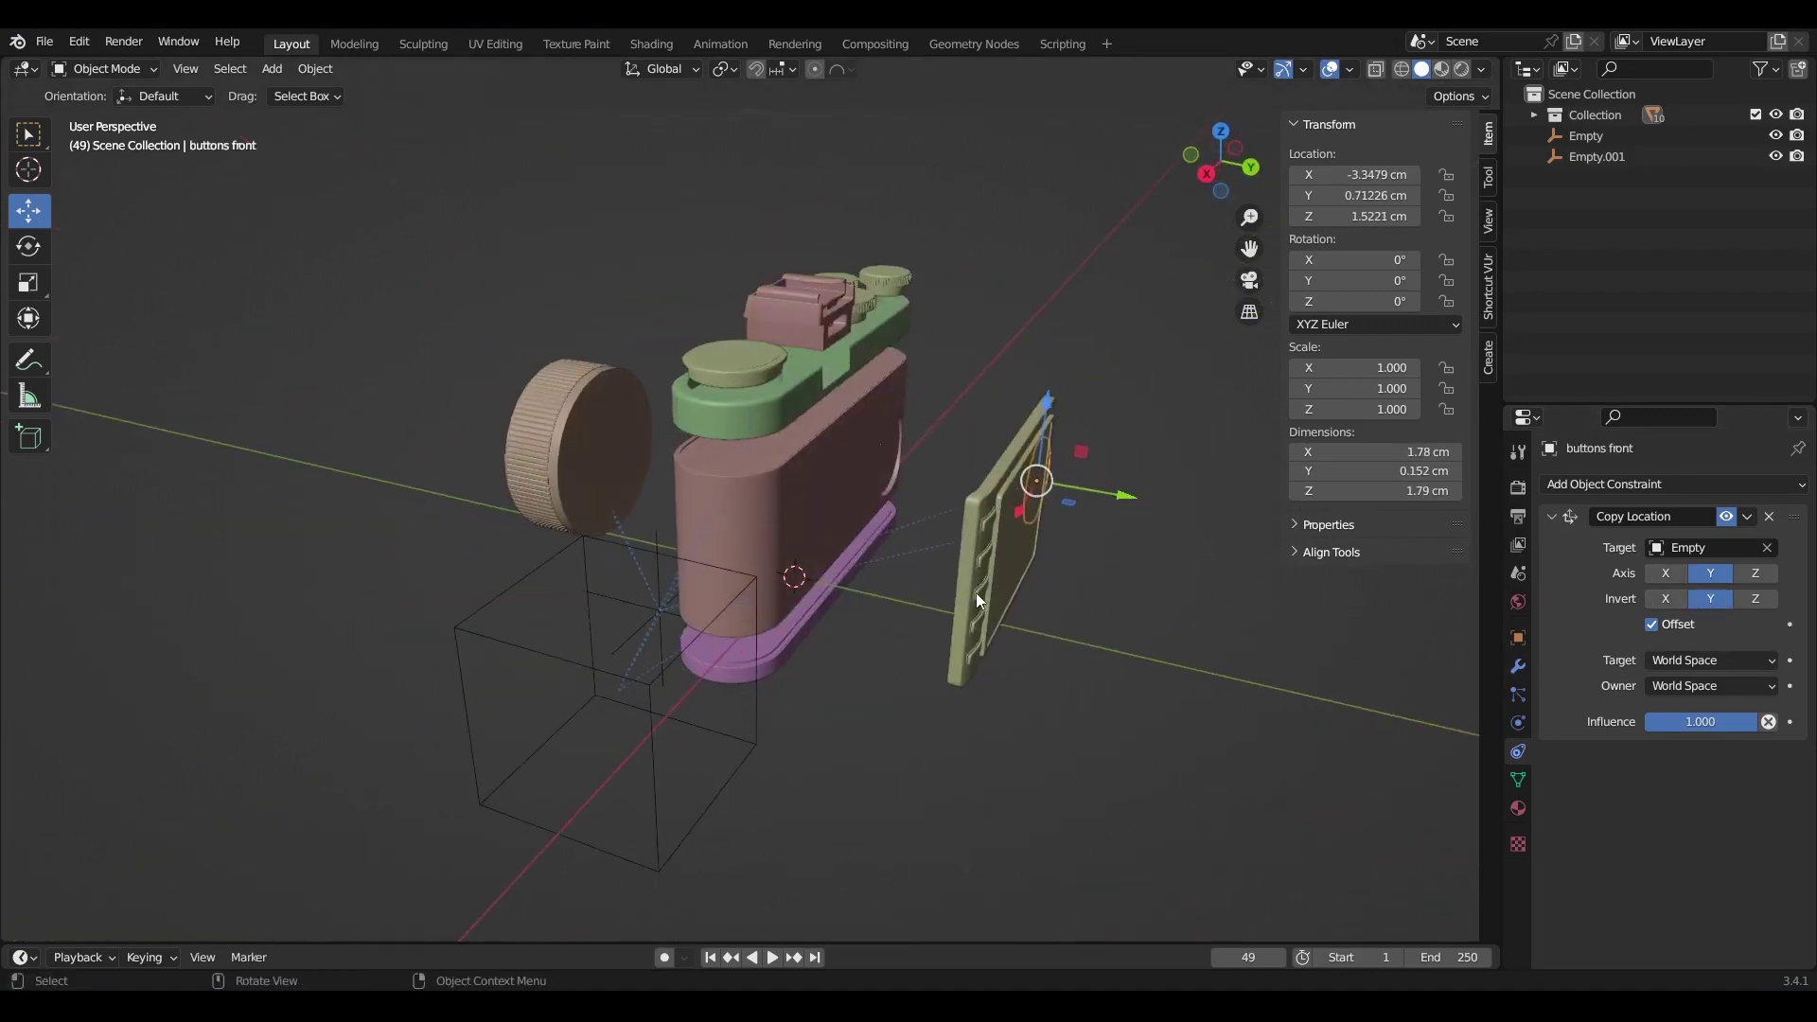
Set Copy Location influences: display 0.868, front buttons disk 0.595, lens 0.273.
click(974, 593)
mouse_move(1758, 729)
mouse_down()
mouse_move(1674, 723)
mouse_move(1747, 724)
mouse_up()
click(1038, 476)
alt+drag(927, 568, 824, 606)
click(615, 525)
drag(1747, 724, 1747, 723)
Lower the outer lens disc's influence to 0.628, then move the Empty along Y to stagger the parts.
click(511, 514)
alt+drag(646, 587, 734, 561)
click(524, 541)
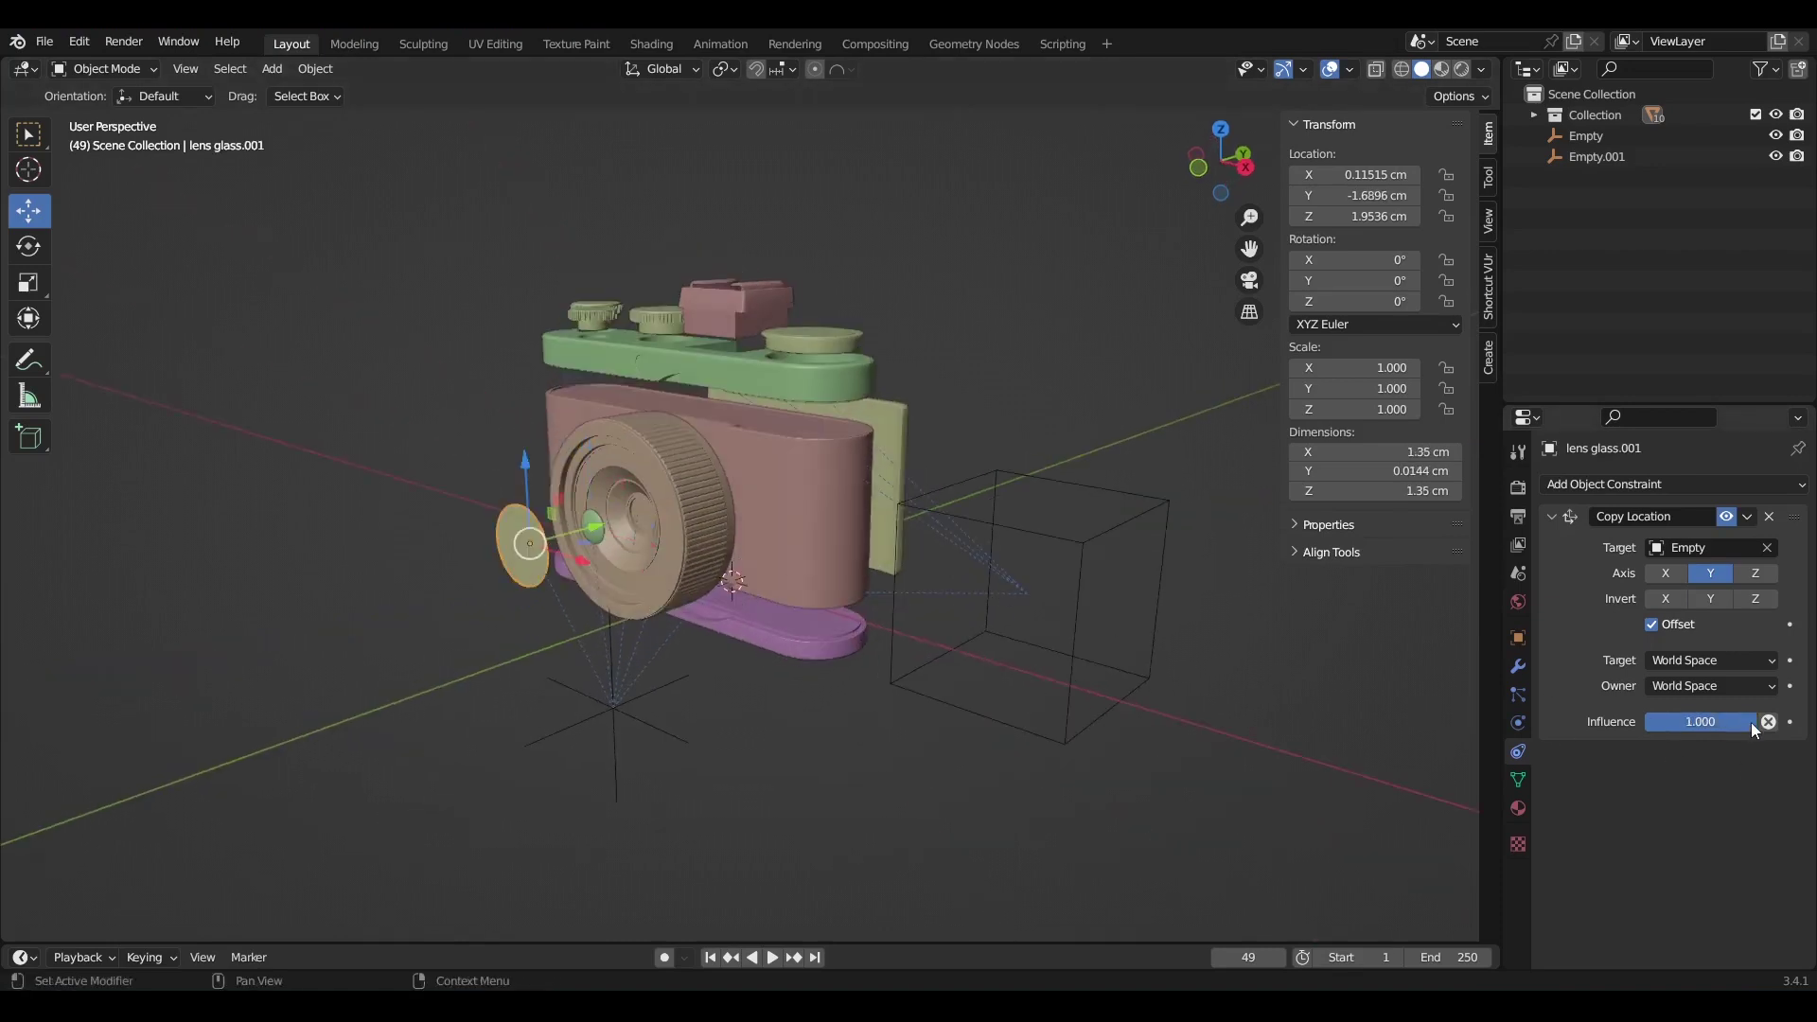
drag(1751, 723, 1719, 723)
alt+drag(838, 556, 738, 592)
click(610, 667)
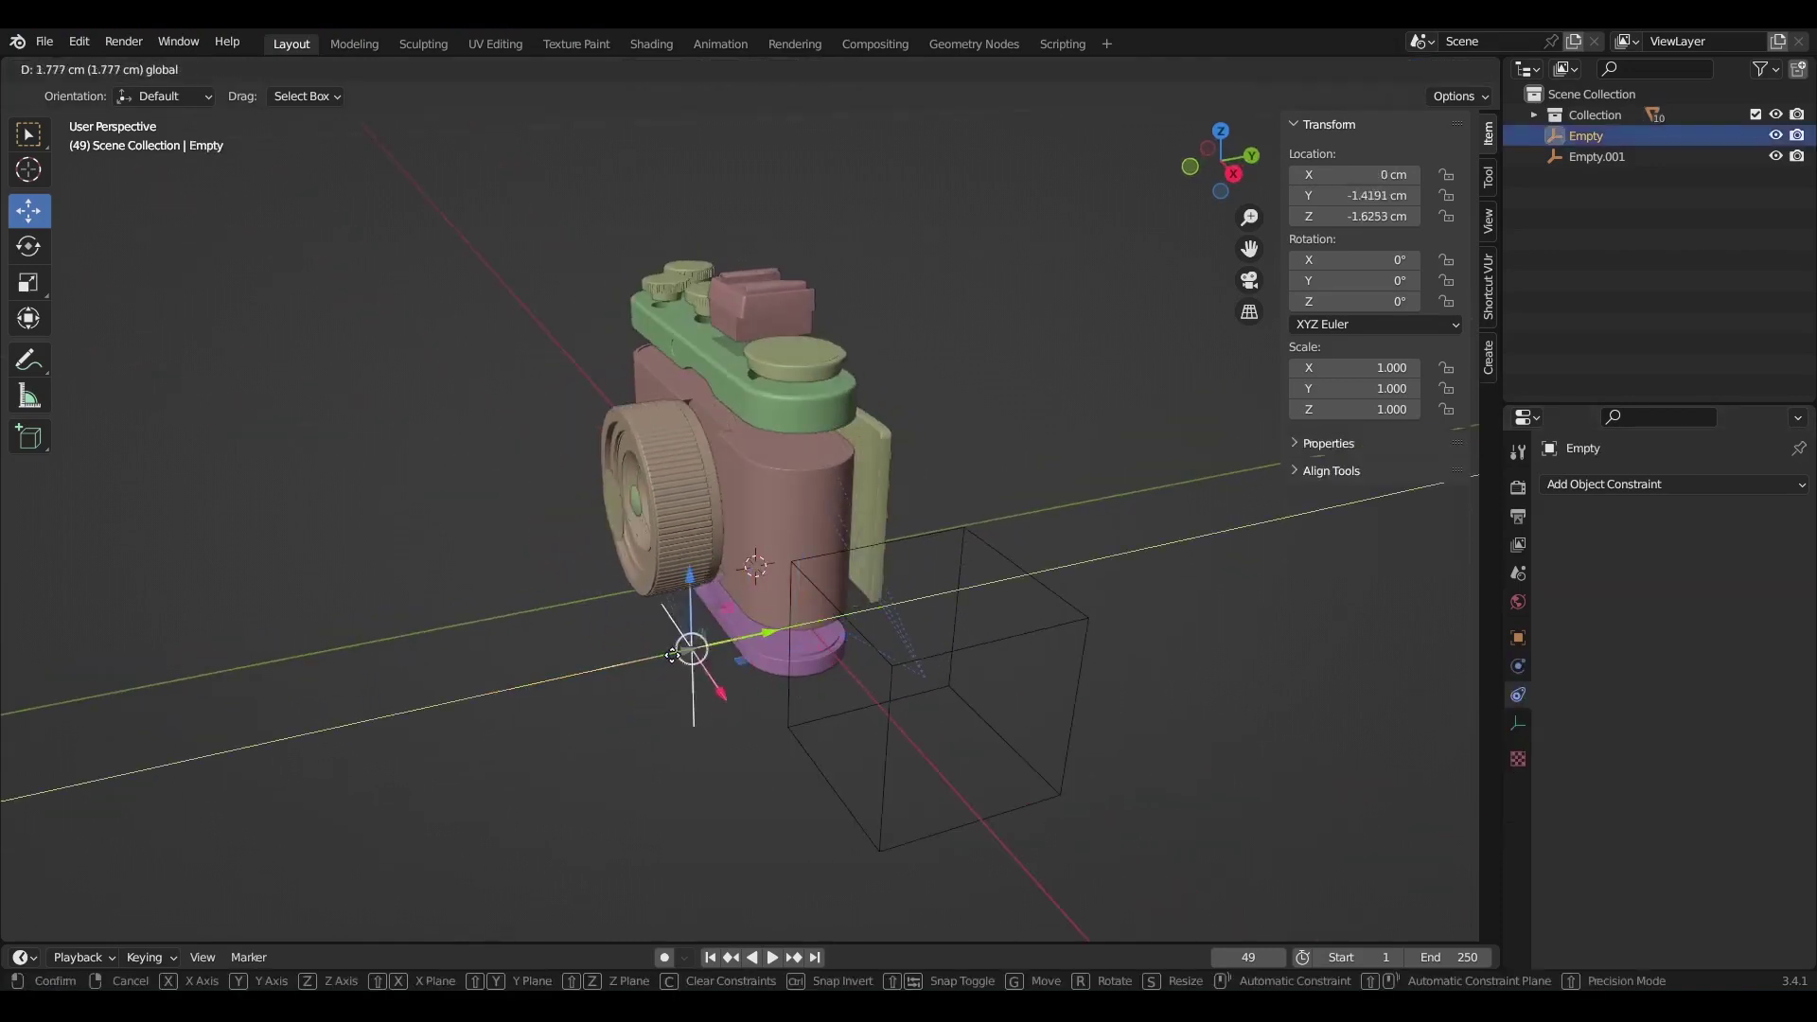